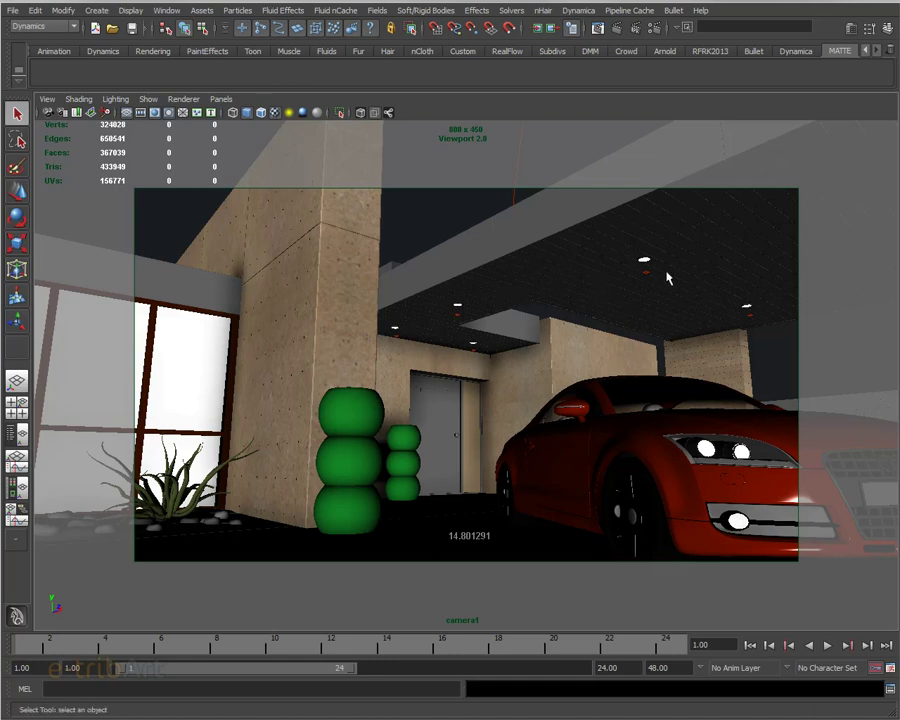
# - Switch the viewport from camera1 to persp and orbit out to a wide overview of the villa
pyautogui.click(221, 99)
pyautogui.moveTo(244, 113)
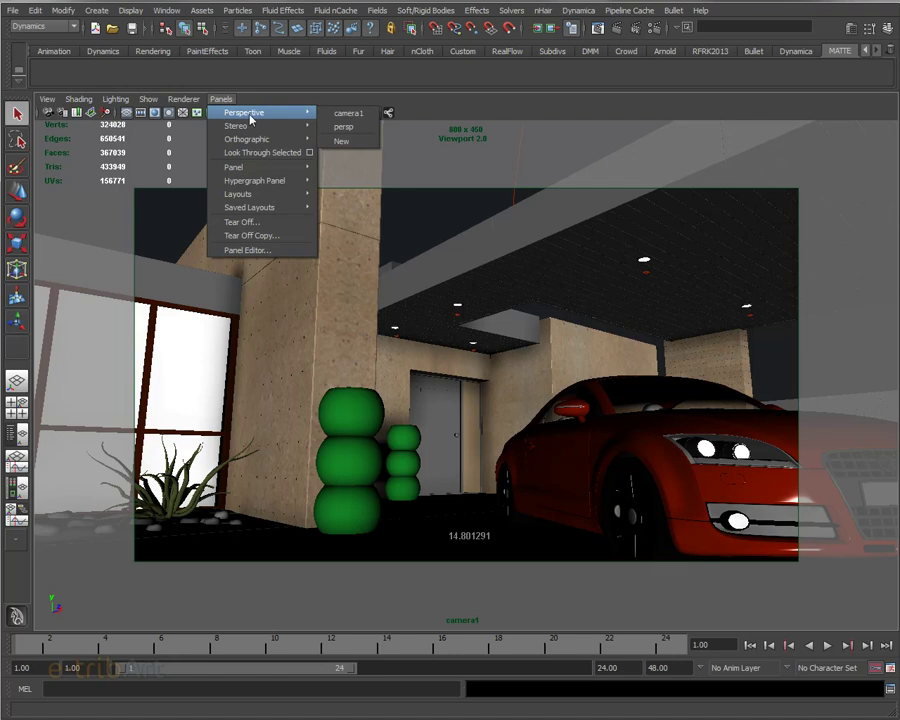
pyautogui.click(345, 127)
pyautogui.moveTo(527, 387)
pyautogui.keyDown('alt'); pyautogui.mouseDown()
pyautogui.moveTo(352, 285)
pyautogui.moveTo(500, 412)
pyautogui.mouseUp(); pyautogui.keyUp('alt')
pyautogui.keyDown('alt'); pyautogui.moveTo(520, 406); pyautogui.dragTo(381, 417, button='middle'); pyautogui.keyUp('alt')
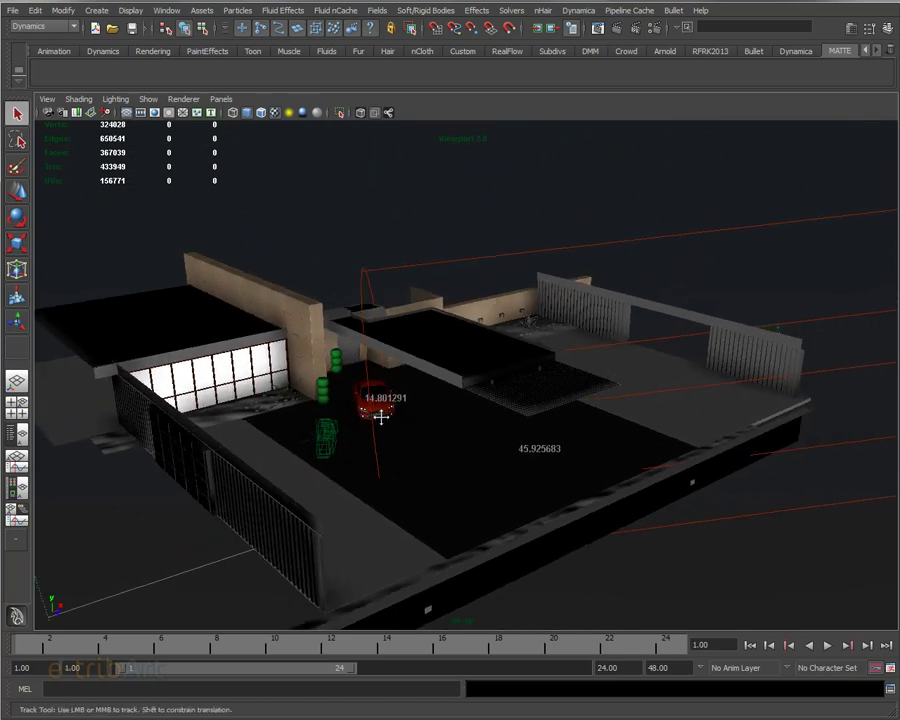
pyautogui.moveTo(381, 417)
pyautogui.keyDown('alt'); pyautogui.mouseDown()
pyautogui.moveTo(486, 414)
pyautogui.moveTo(476, 414)
pyautogui.mouseUp(); pyautogui.keyUp('alt')
# - Open Render Settings and scroll through the VRay Common output and resolution settings
pyautogui.click(567, 27)
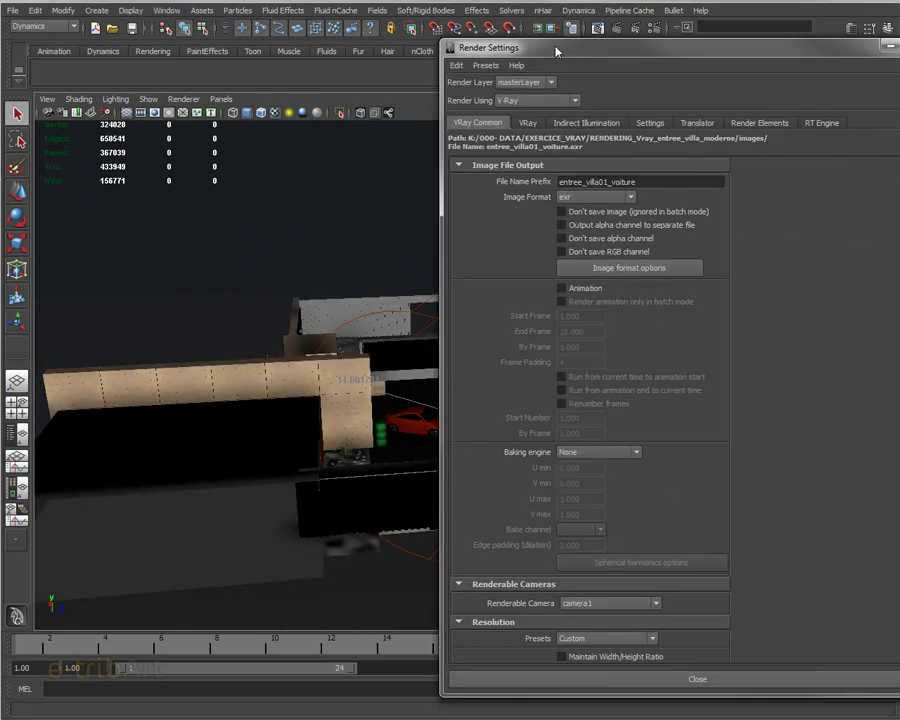
pyautogui.moveTo(556, 51); pyautogui.dragTo(476, 35)
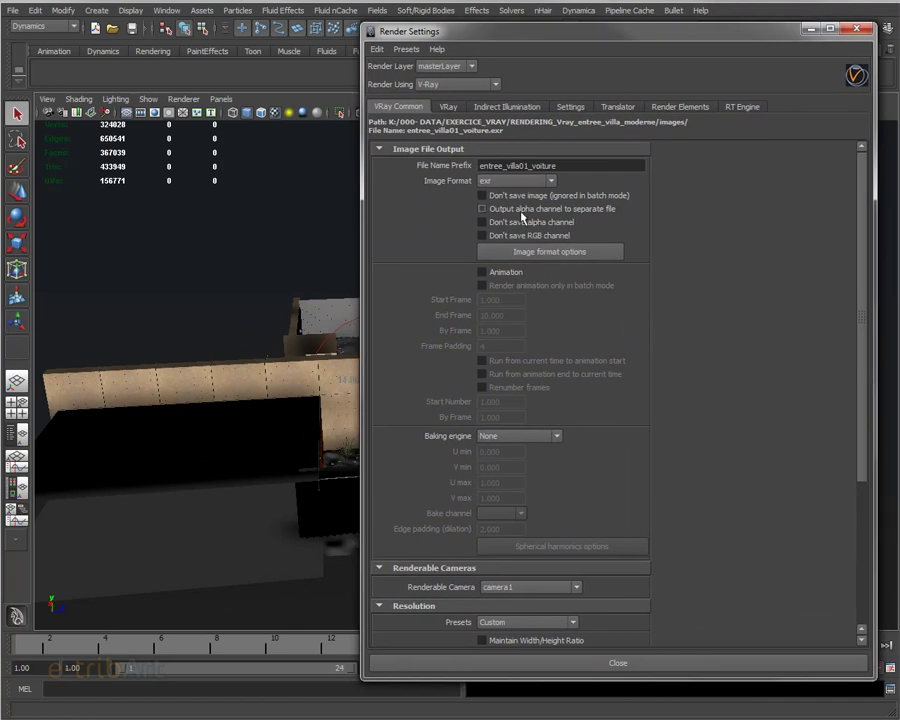
pyautogui.scroll(-3, 740, 427)
pyautogui.scroll(-1, 740, 427)
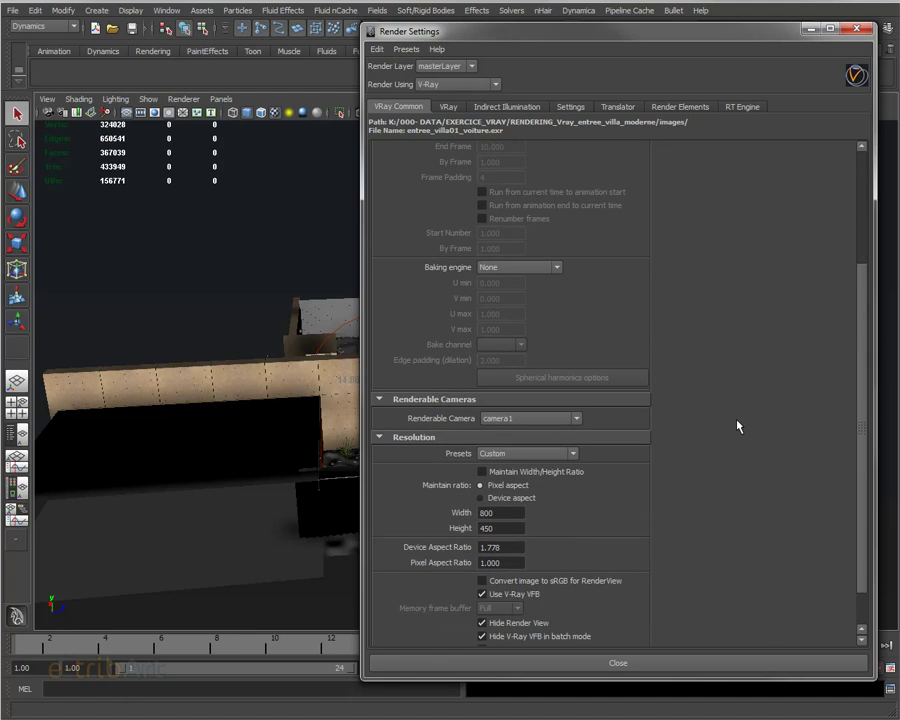
pyautogui.scroll(-1, 740, 427)
pyautogui.scroll(3, 718, 418)
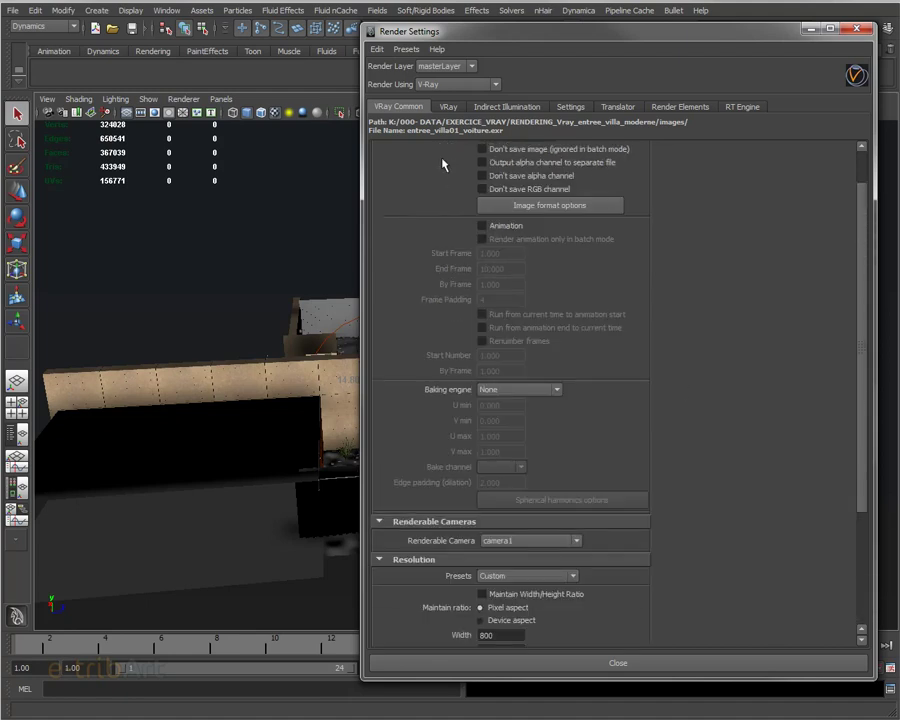
# - Check the VRay tab sampling and V-Ray Sun and Sky options, then move the window aside
pyautogui.click(448, 106)
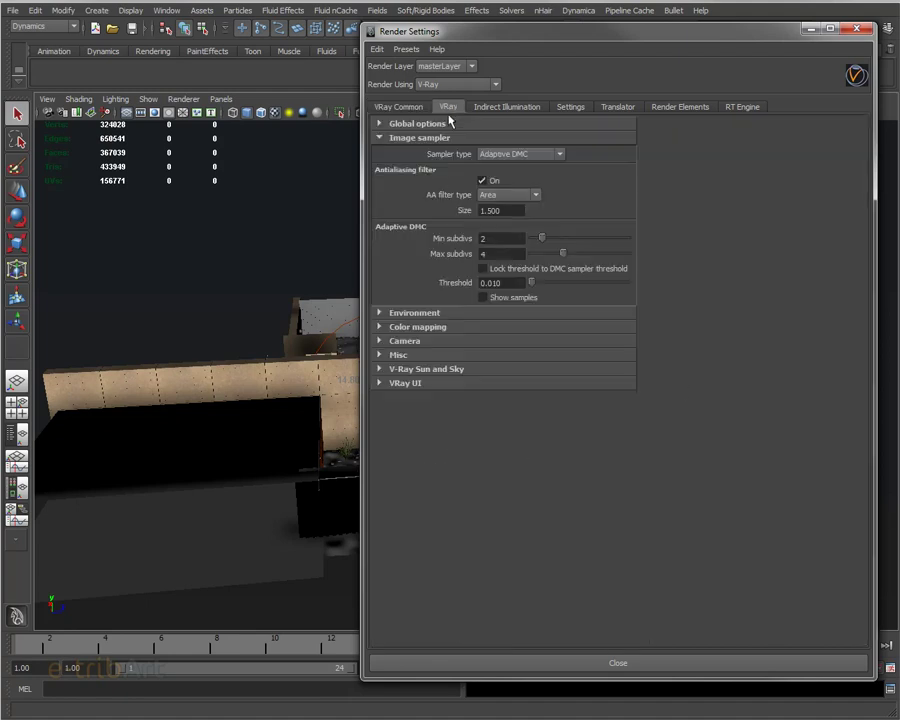
pyautogui.click(416, 369)
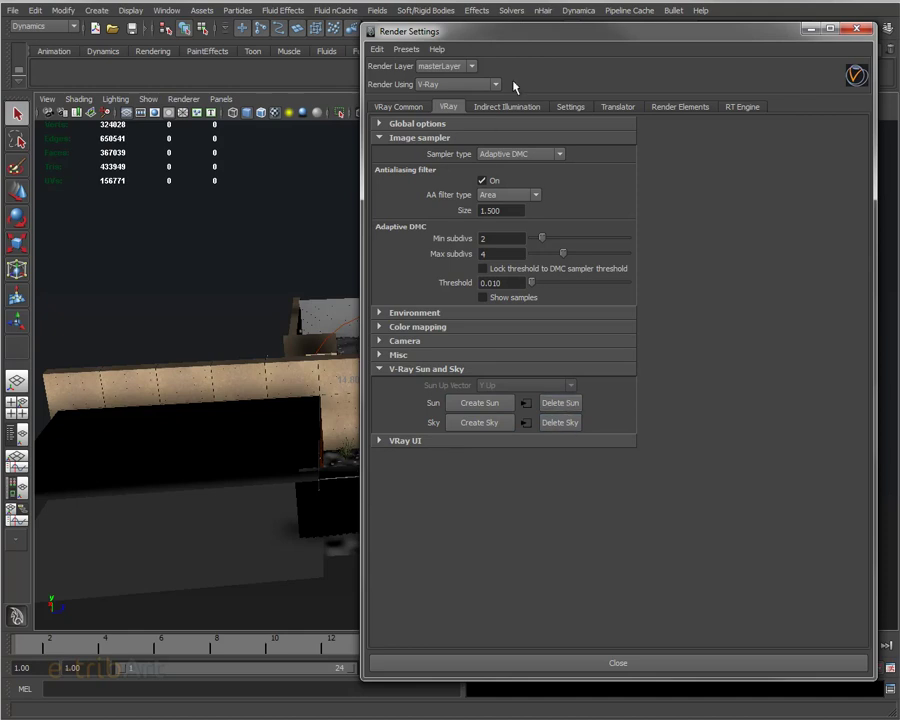
pyautogui.moveTo(519, 36); pyautogui.dragTo(899, 70)
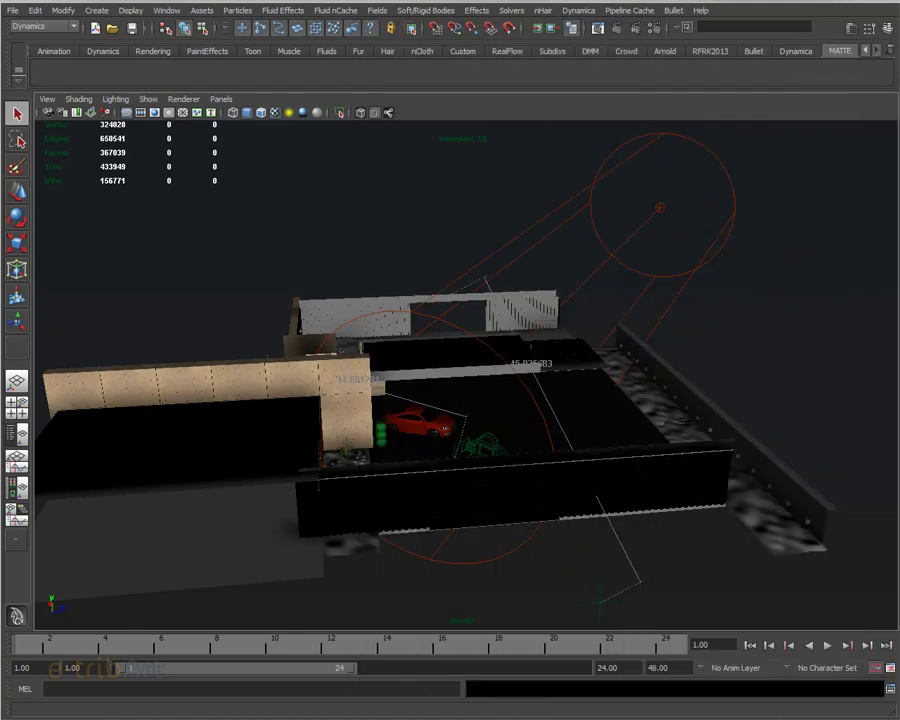
# - Orbit around the villa and move the persp camera under the entrance canopy facing the ceiling lights
pyautogui.moveTo(672, 272)
pyautogui.keyDown('alt'); pyautogui.mouseDown()
pyautogui.moveTo(620, 275)
pyautogui.moveTo(635, 283)
pyautogui.moveTo(512, 277)
pyautogui.mouseUp(); pyautogui.keyUp('alt')
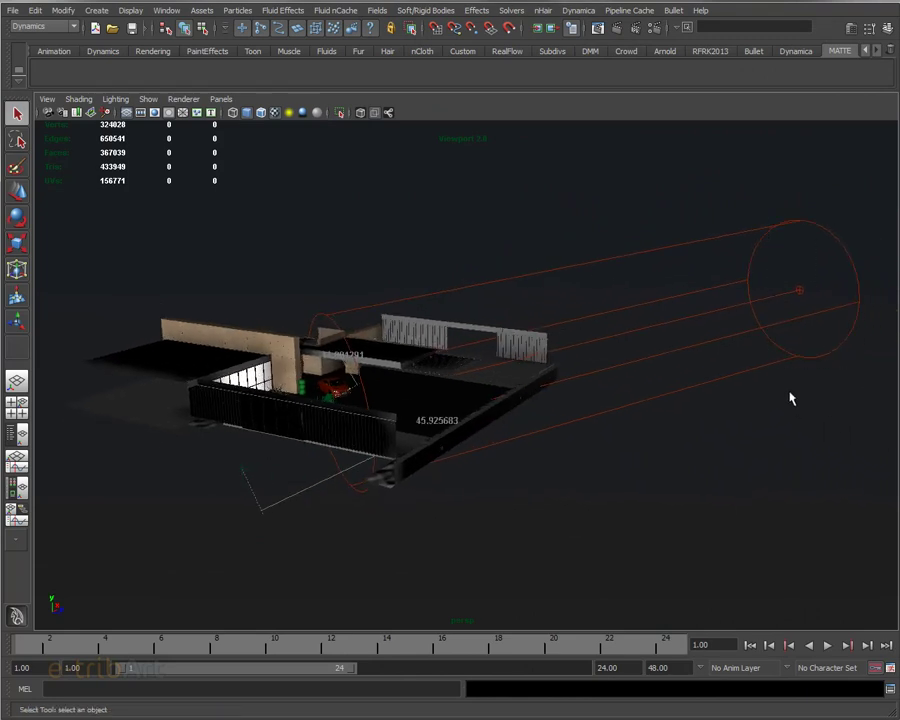
pyautogui.click(449, 352)
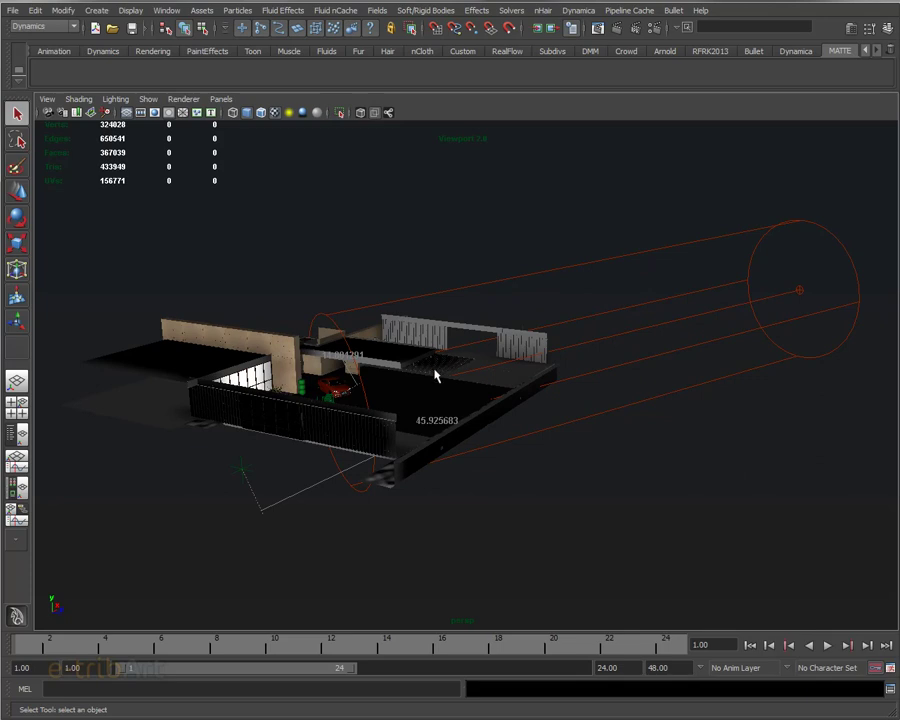
pyautogui.moveTo(436, 375)
pyautogui.keyDown('alt'); pyautogui.mouseDown()
pyautogui.moveTo(402, 348)
pyautogui.moveTo(446, 376)
pyautogui.moveTo(362, 332)
pyautogui.moveTo(370, 368)
pyautogui.mouseUp(); pyautogui.keyUp('alt')
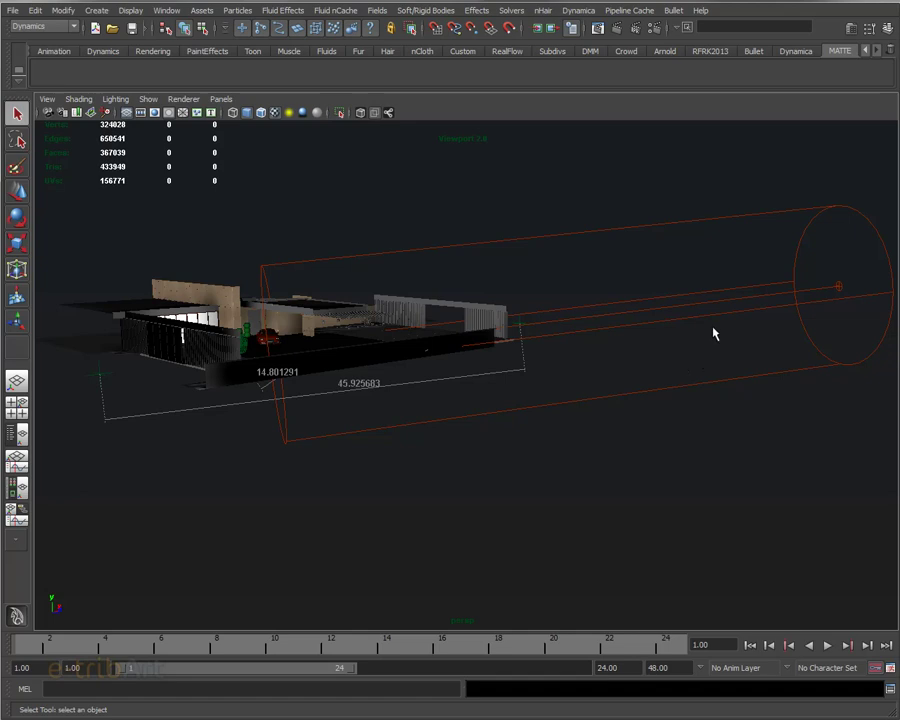
pyautogui.moveTo(262, 340)
pyautogui.keyDown('alt'); pyautogui.mouseDown()
pyautogui.moveTo(398, 345)
pyautogui.moveTo(432, 358)
pyautogui.moveTo(340, 365)
pyautogui.mouseUp(); pyautogui.keyUp('alt')
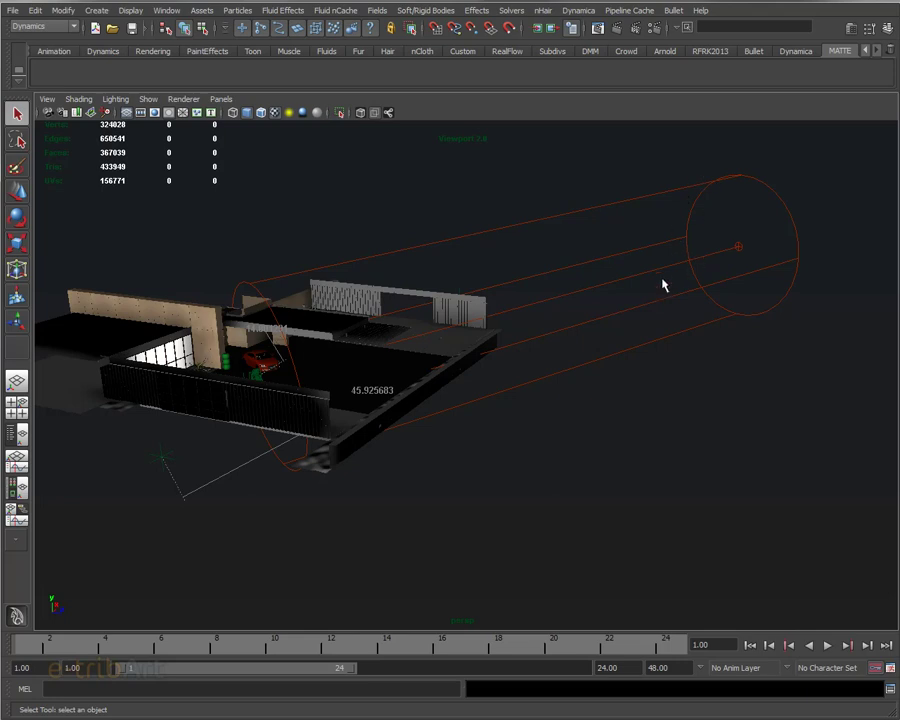
pyautogui.moveTo(372, 301)
pyautogui.keyDown('alt'); pyautogui.mouseDown()
pyautogui.moveTo(400, 293)
pyautogui.moveTo(402, 307)
pyautogui.mouseUp(); pyautogui.keyUp('alt')
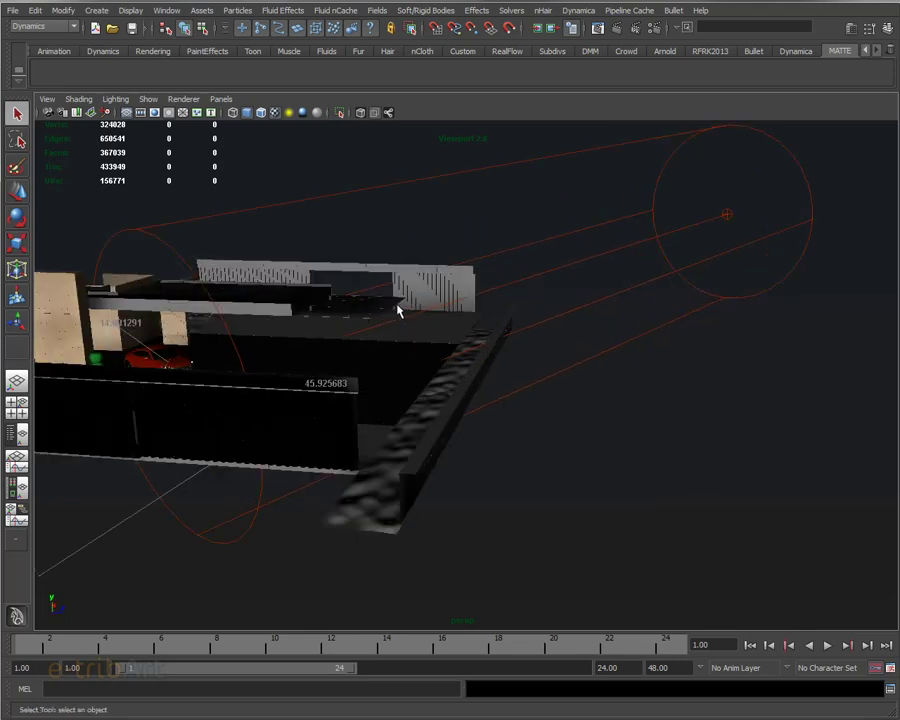
pyautogui.keyDown('alt'); pyautogui.moveTo(402, 307); pyautogui.dragTo(444, 299, button='middle'); pyautogui.keyUp('alt')
pyautogui.moveTo(444, 299)
pyautogui.keyDown('alt'); pyautogui.mouseDown()
pyautogui.moveTo(512, 281)
pyautogui.moveTo(434, 302)
pyautogui.moveTo(571, 311)
pyautogui.moveTo(455, 307)
pyautogui.moveTo(488, 295)
pyautogui.mouseUp(); pyautogui.keyUp('alt')
pyautogui.moveTo(335, 237)
pyautogui.keyDown('alt'); pyautogui.mouseDown(button='middle')
pyautogui.moveTo(522, 409)
pyautogui.moveTo(500, 426)
pyautogui.mouseUp(button='middle'); pyautogui.keyUp('alt')
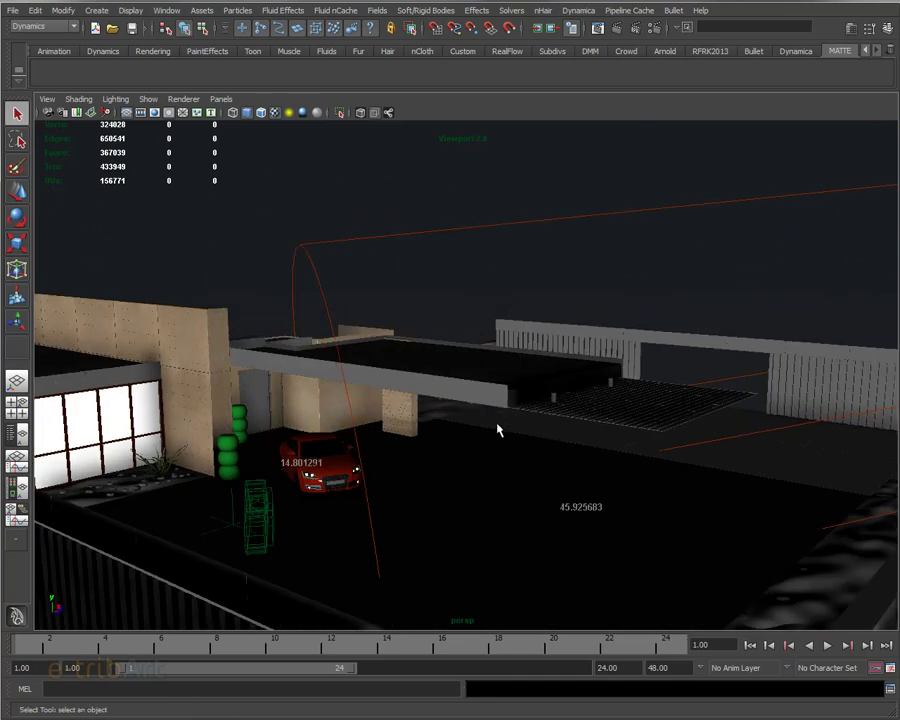
pyautogui.keyDown('alt'); pyautogui.moveTo(500, 426); pyautogui.dragTo(476, 410); pyautogui.keyUp('alt')
pyautogui.moveTo(470, 390)
pyautogui.keyDown('alt'); pyautogui.mouseDown(button='right')
pyautogui.moveTo(778, 403)
pyautogui.moveTo(454, 376)
pyautogui.mouseUp(button='right'); pyautogui.keyUp('alt')
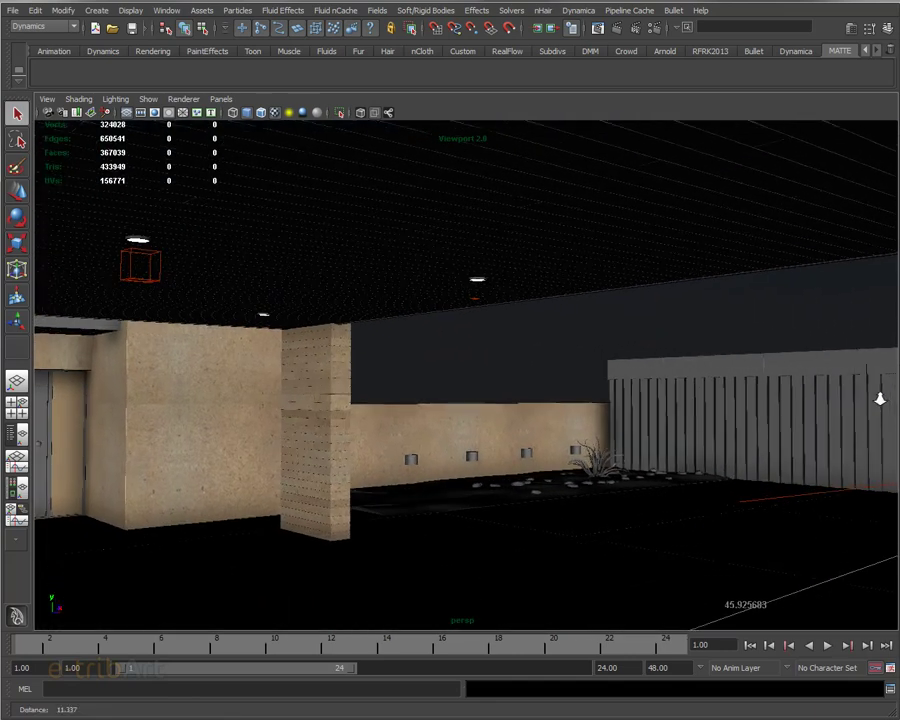
pyautogui.keyDown('alt'); pyautogui.moveTo(454, 376); pyautogui.dragTo(586, 384, button='middle'); pyautogui.keyUp('alt')
# - Select the red VRayLightIES locator cube just below the canopy ceiling
pyautogui.click(483, 303)
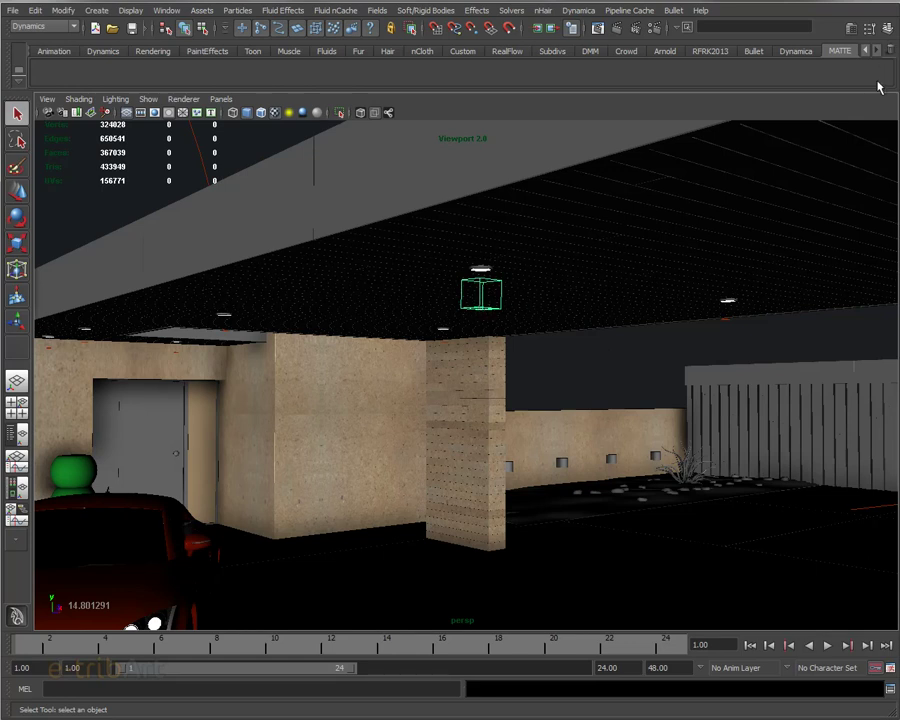
pyautogui.hotkey('ctrl', 'a')
pyautogui.moveTo(610, 127); pyautogui.dragTo(700, 130)
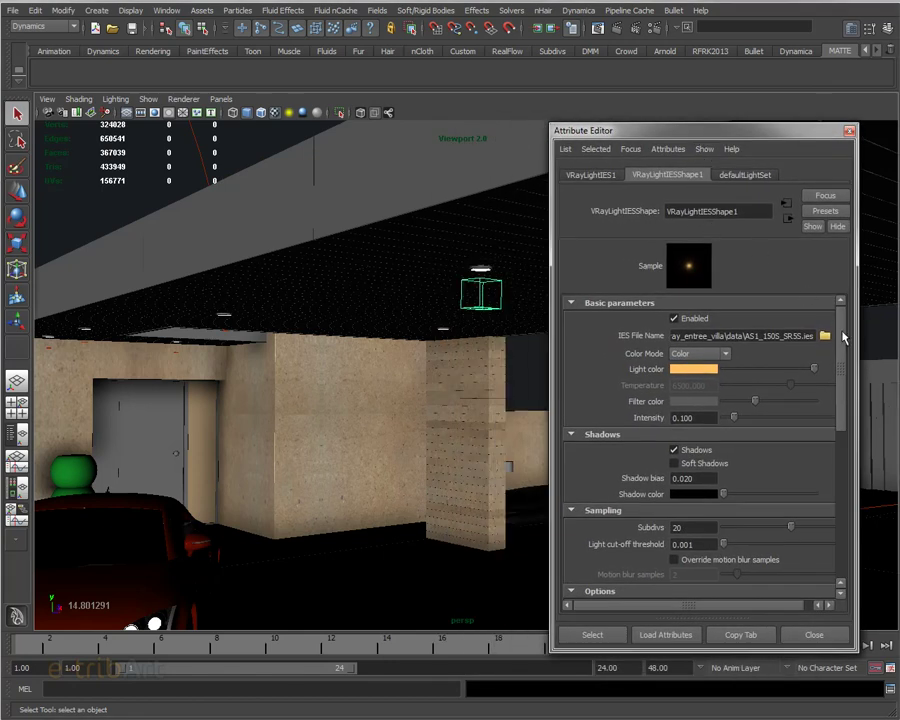
pyautogui.moveTo(843, 335); pyautogui.dragTo(843, 334)
pyautogui.moveTo(684, 135); pyautogui.dragTo(703, 117)
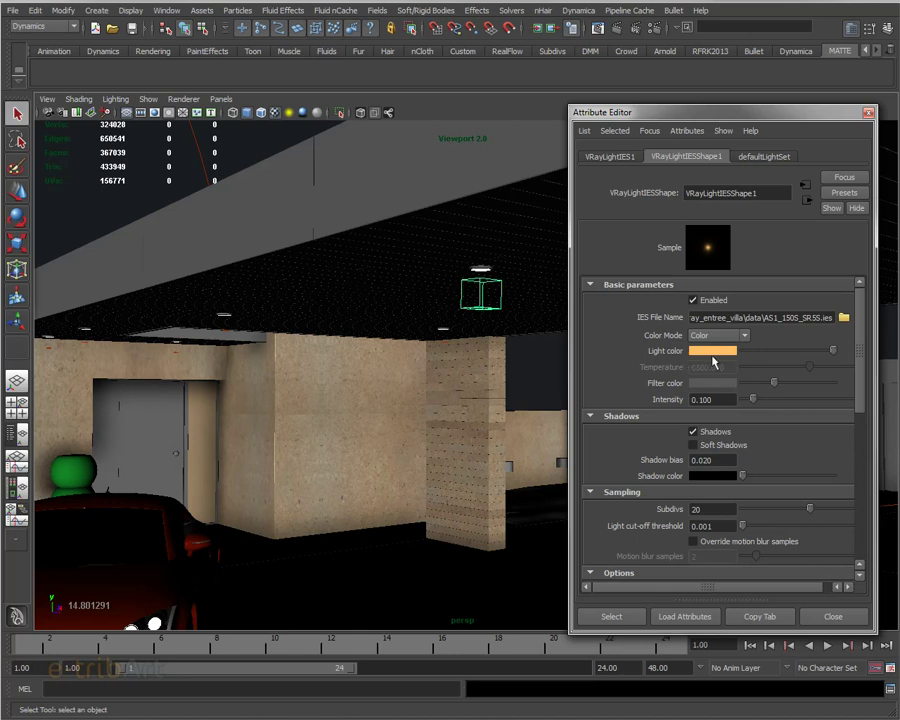
pyautogui.moveTo(862, 383); pyautogui.dragTo(856, 496)
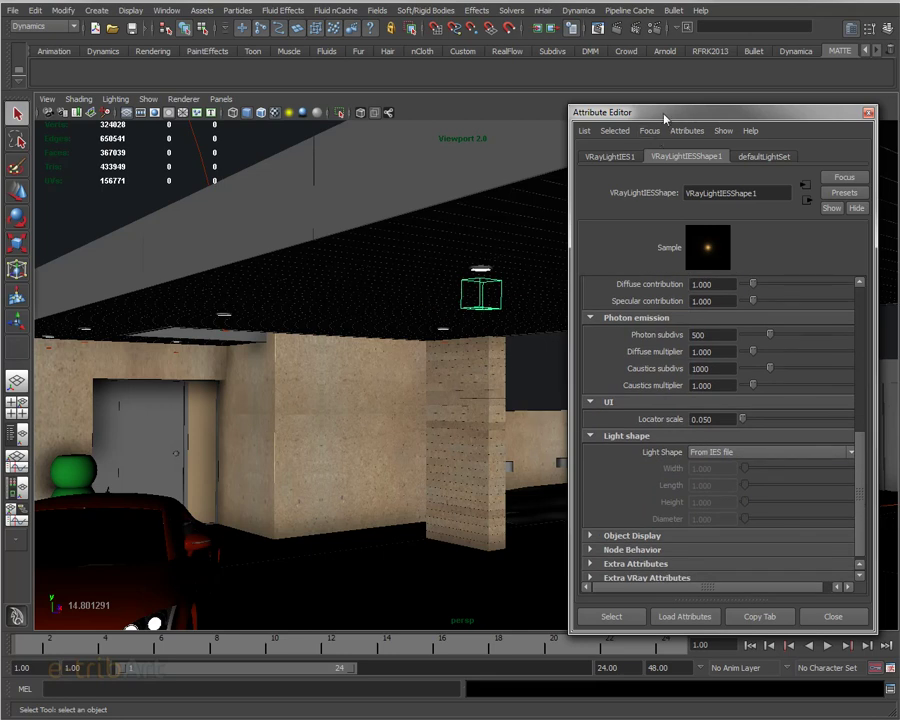
pyautogui.hotkey('ctrl', 'a')
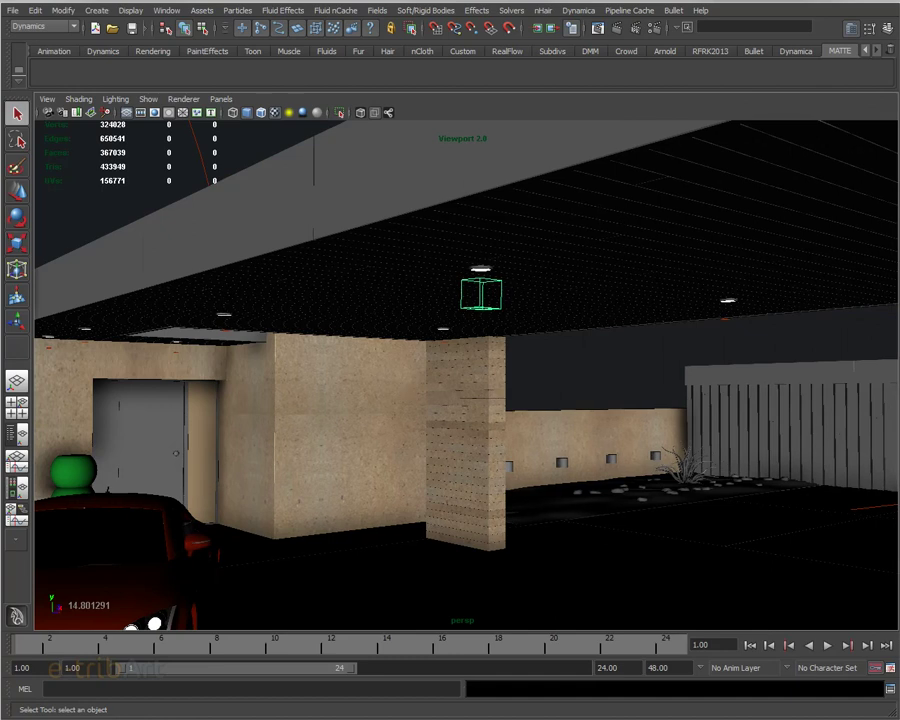
# - Pull the view back and down to frame the red car, green planters and window wall
pyautogui.moveTo(400, 462)
pyautogui.keyDown('alt'); pyautogui.mouseDown()
pyautogui.moveTo(452, 458)
pyautogui.moveTo(447, 468)
pyautogui.moveTo(514, 412)
pyautogui.moveTo(460, 425)
pyautogui.mouseUp(); pyautogui.keyUp('alt')
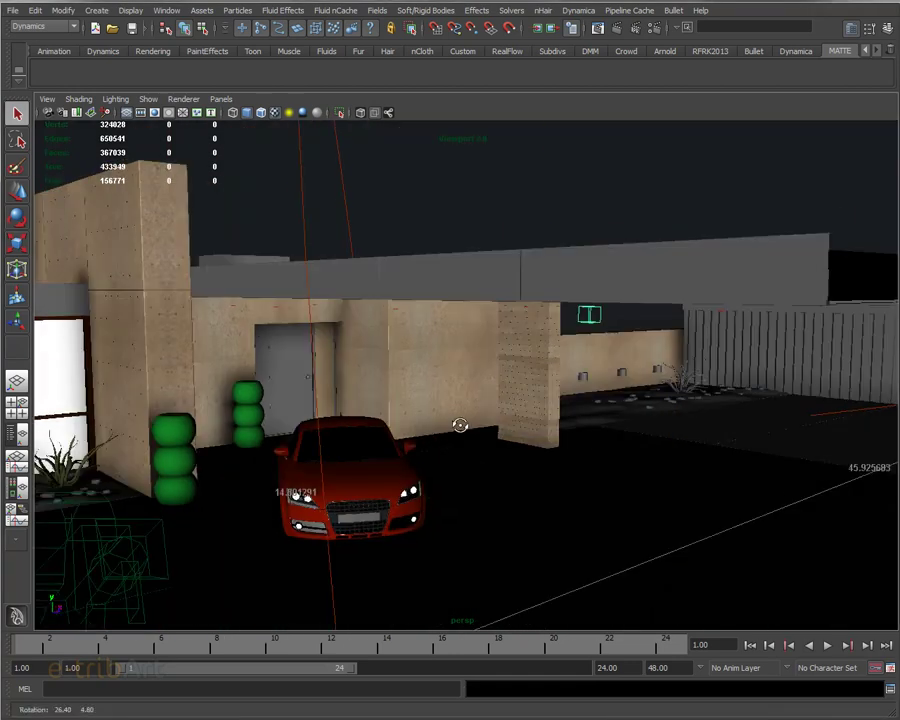
pyautogui.keyDown('alt'); pyautogui.moveTo(460, 422); pyautogui.dragTo(586, 394, button='middle'); pyautogui.keyUp('alt')
pyautogui.keyDown('alt'); pyautogui.moveTo(586, 394); pyautogui.dragTo(572, 400); pyautogui.keyUp('alt')
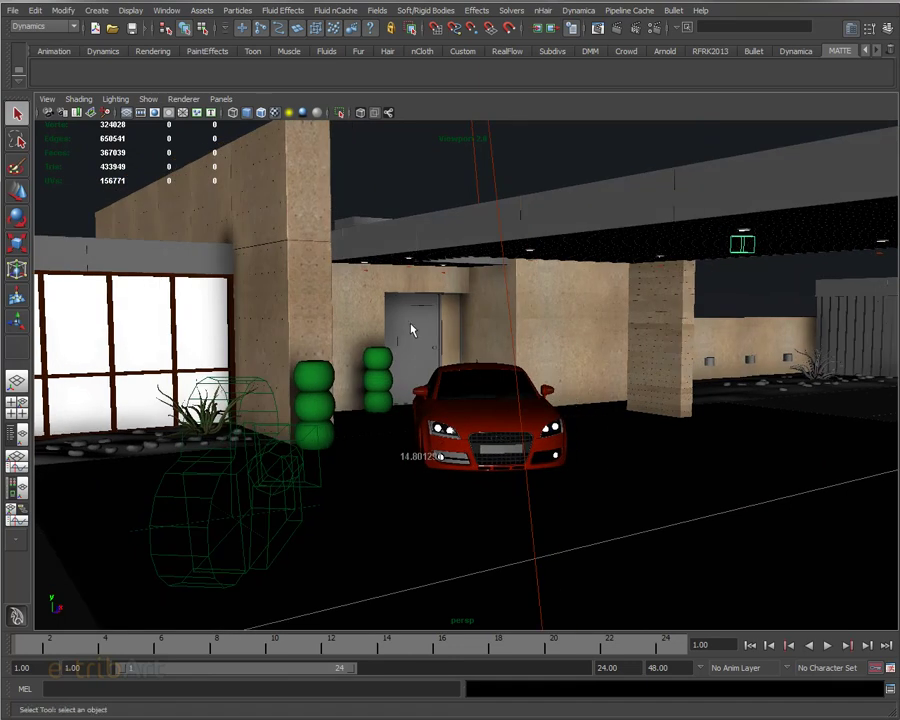
pyautogui.moveTo(317, 396)
pyautogui.keyDown('alt'); pyautogui.mouseDown()
pyautogui.moveTo(332, 398)
pyautogui.moveTo(329, 410)
pyautogui.mouseUp(); pyautogui.keyUp('alt')
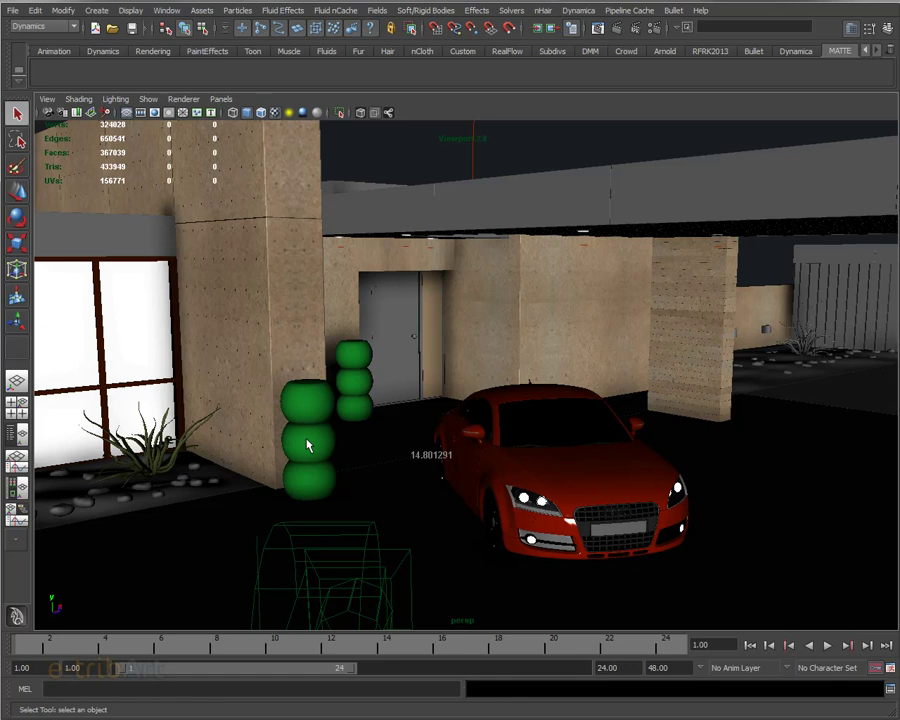
pyautogui.keyDown('alt'); pyautogui.moveTo(308, 446); pyautogui.dragTo(136, 318); pyautogui.keyUp('alt')
# - Select the window glass panel and bring the view toward the window
pyautogui.click(137, 355)
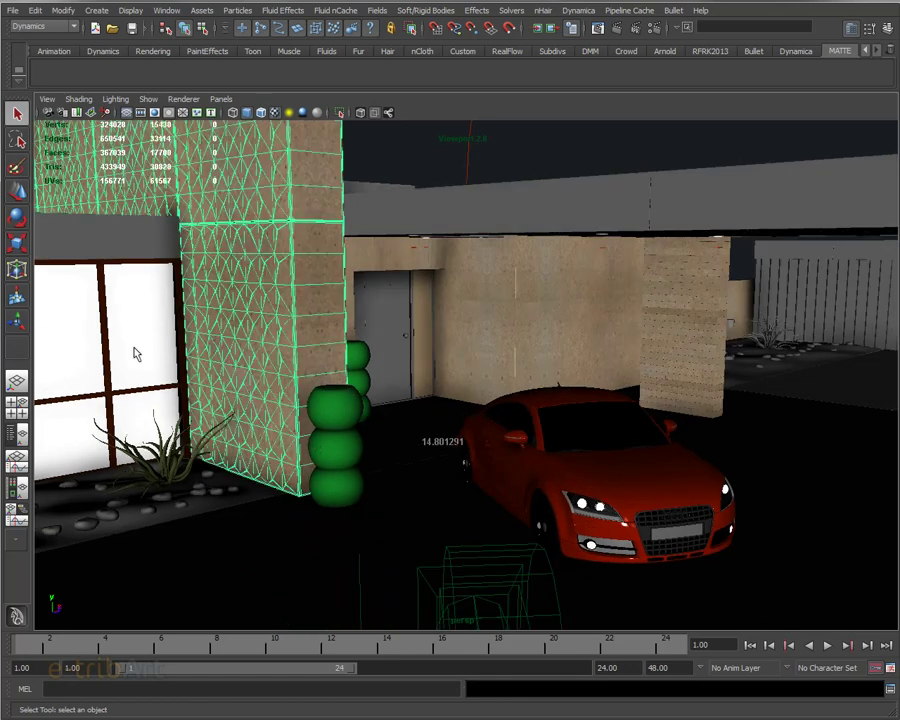
pyautogui.click(100, 376)
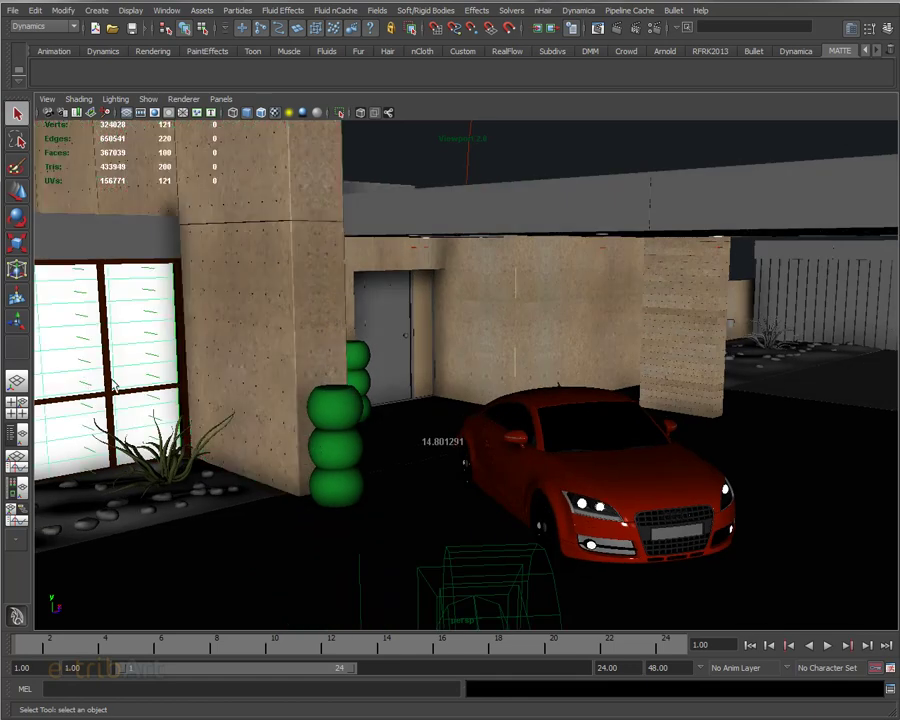
pyautogui.keyDown('alt'); pyautogui.moveTo(114, 384); pyautogui.dragTo(282, 350, button='middle'); pyautogui.keyUp('alt')
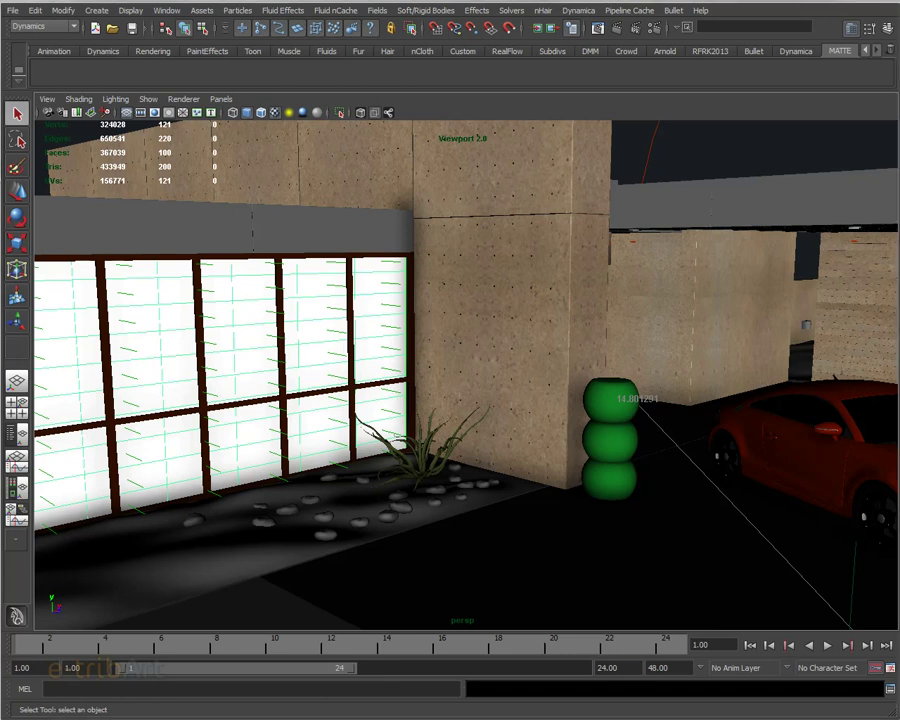
# - Review VRayLightMtl2's Color Multiplier of 50, then close the Attribute Editor
pyautogui.hotkey('ctrl', 'a')
pyautogui.moveTo(584, 72); pyautogui.dragTo(738, 76)
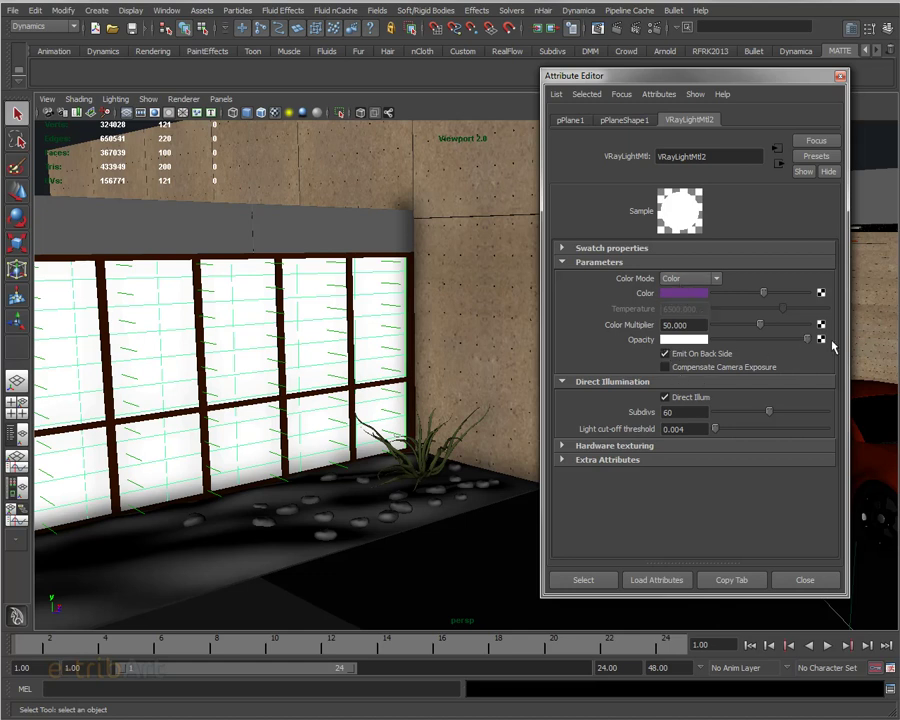
pyautogui.click(686, 327)
pyautogui.moveTo(640, 75); pyautogui.dragTo(851, 111)
pyautogui.hotkey('ctrl', 'a')
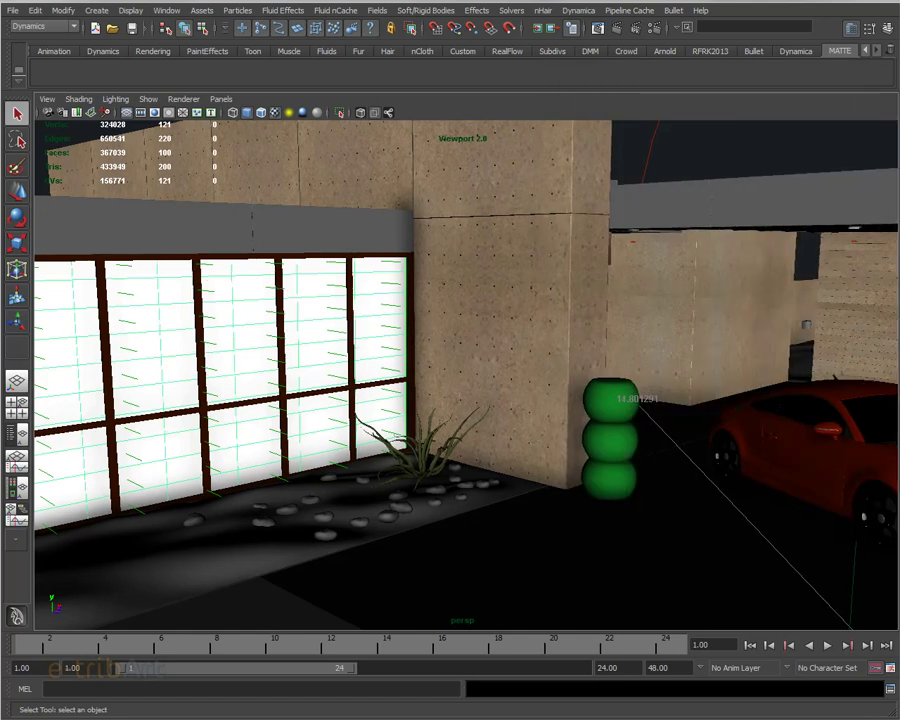
# - Frame the entrance door and red car, select the car and open its VRayMtl15 attributes
pyautogui.moveTo(568, 406)
pyautogui.keyDown('alt'); pyautogui.mouseDown(button='middle')
pyautogui.moveTo(556, 398)
pyautogui.moveTo(486, 412)
pyautogui.moveTo(465, 362)
pyautogui.mouseUp(button='middle'); pyautogui.keyUp('alt')
pyautogui.moveTo(465, 362)
pyautogui.keyDown('alt'); pyautogui.mouseDown(button='right')
pyautogui.moveTo(472, 364)
pyautogui.moveTo(440, 333)
pyautogui.mouseUp(button='right'); pyautogui.keyUp('alt')
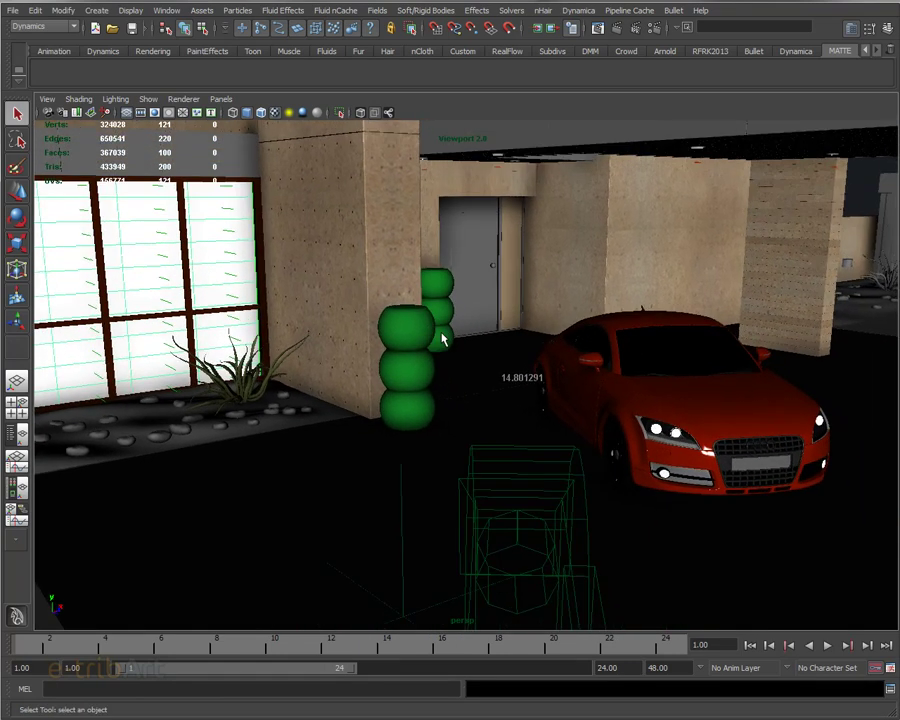
pyautogui.click(460, 300)
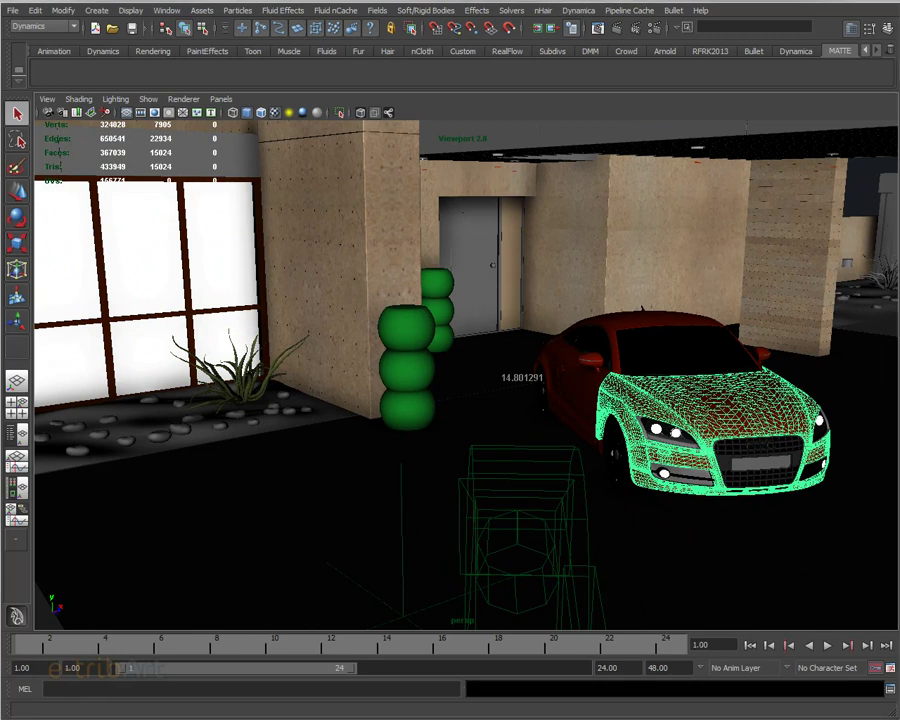
pyautogui.hotkey('ctrl', 'a')
pyautogui.moveTo(700, 88)
pyautogui.mouseDown()
pyautogui.moveTo(508, 86)
pyautogui.moveTo(575, 88)
pyautogui.mouseUp()
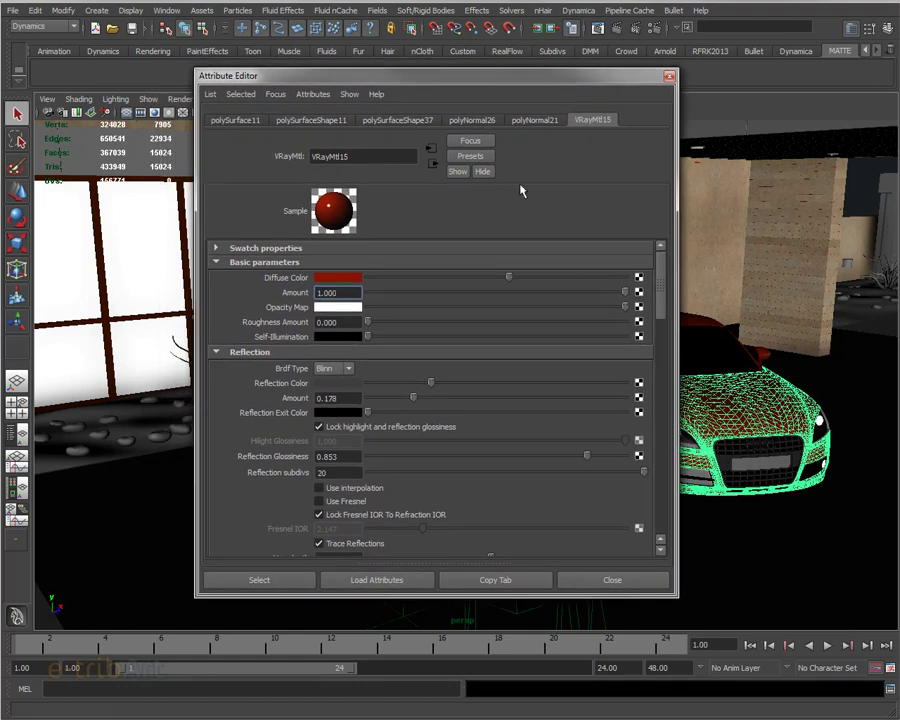
pyautogui.moveTo(676, 192); pyautogui.dragTo(653, 192)
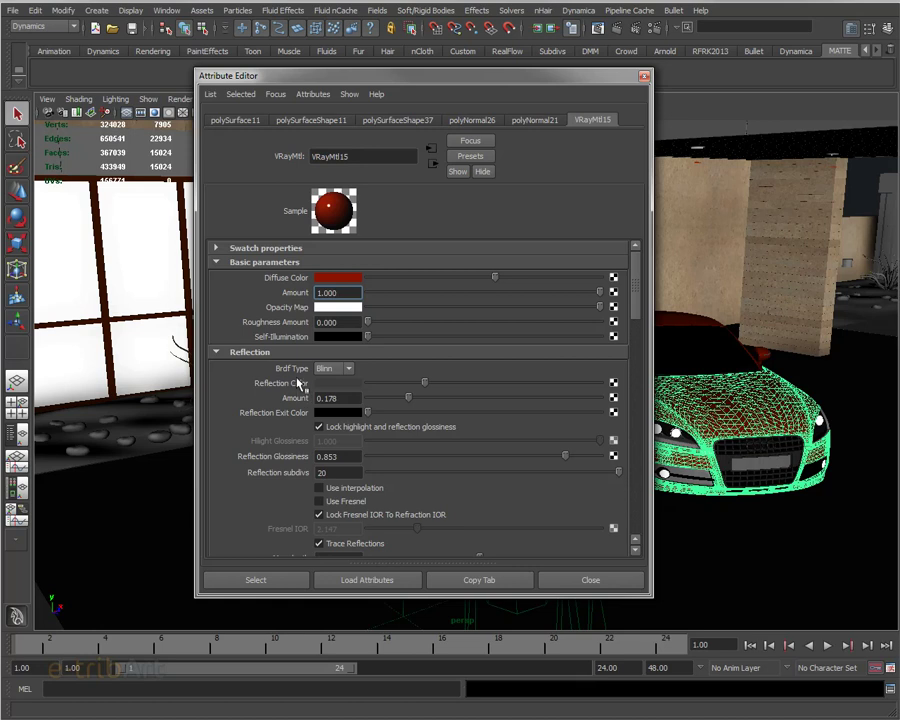
# - Keep Blinn as the reflection BRDF type and move the car paint settings out of view
pyautogui.click(331, 370)
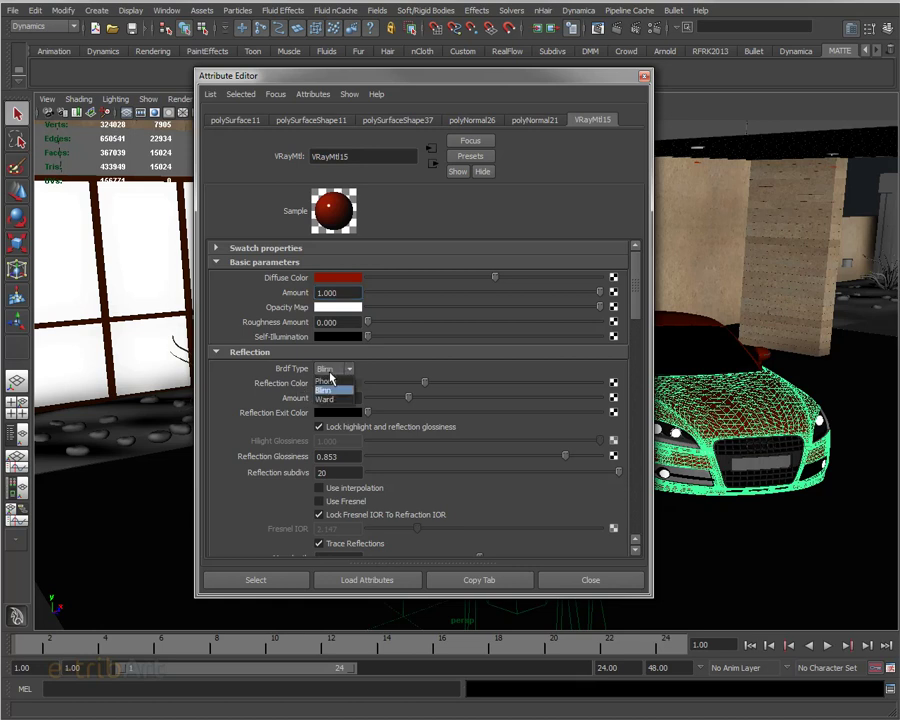
pyautogui.click(330, 375)
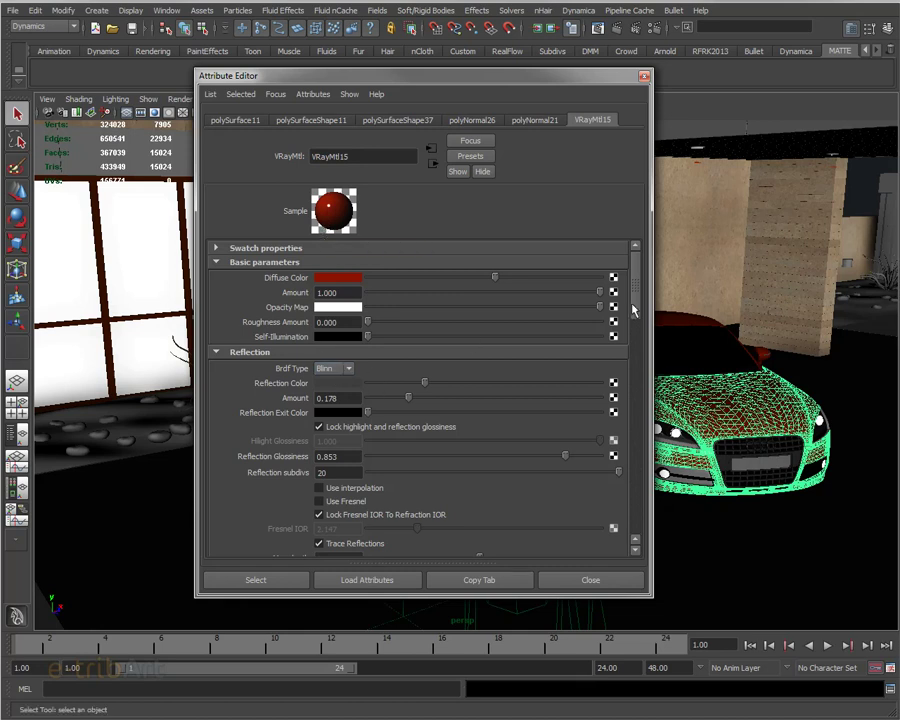
pyautogui.scroll(-1, 635, 300)
pyautogui.scroll(1, 635, 292)
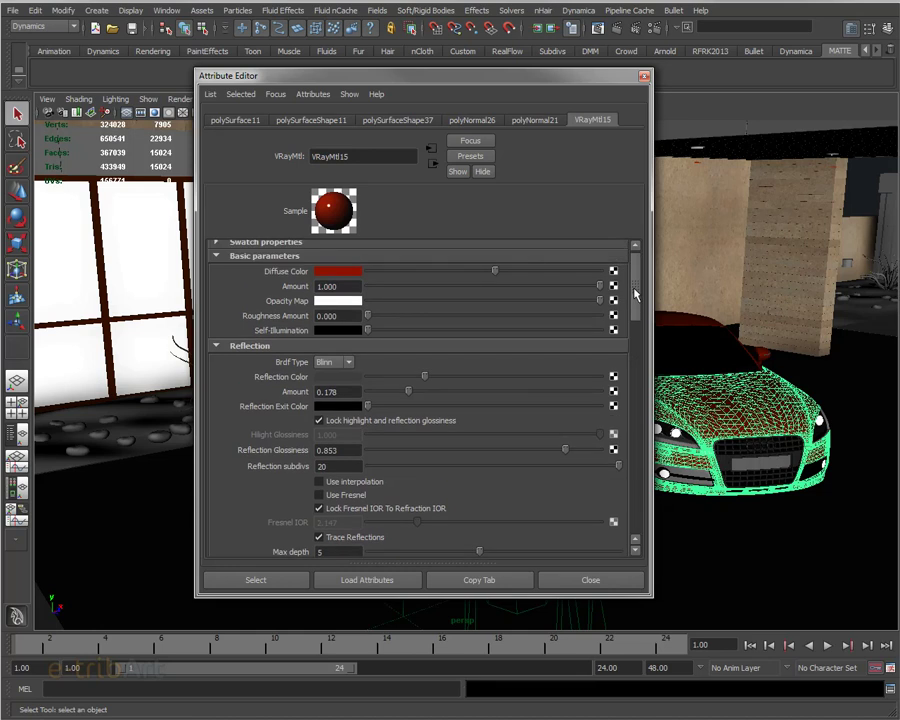
pyautogui.moveTo(636, 292); pyautogui.dragTo(638, 289)
pyautogui.scroll(-1, 640, 285)
pyautogui.scroll(1, 642, 280)
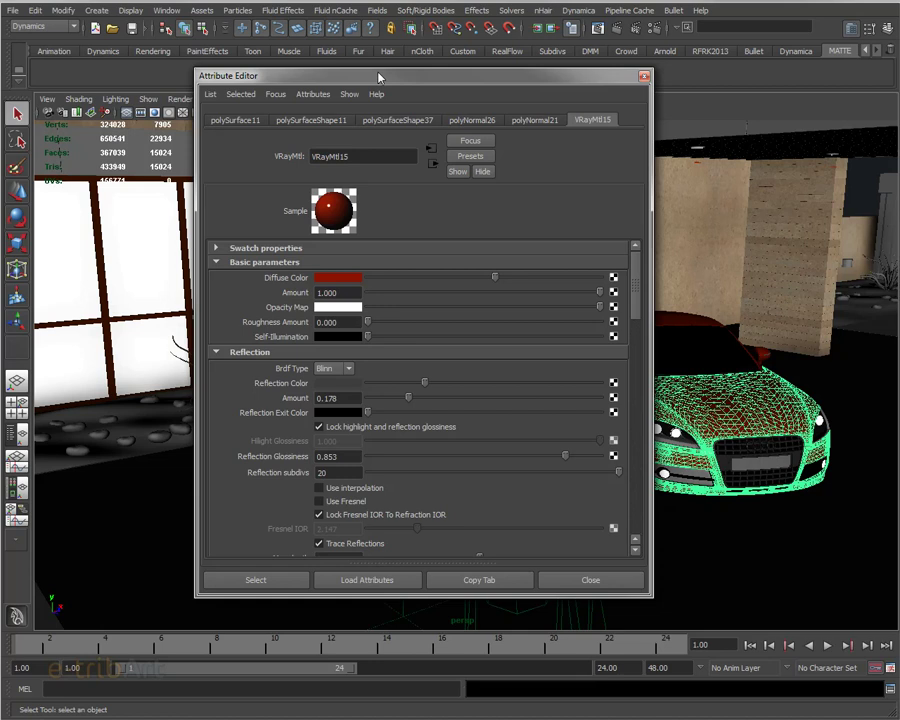
pyautogui.moveTo(378, 77); pyautogui.dragTo(899, 80)
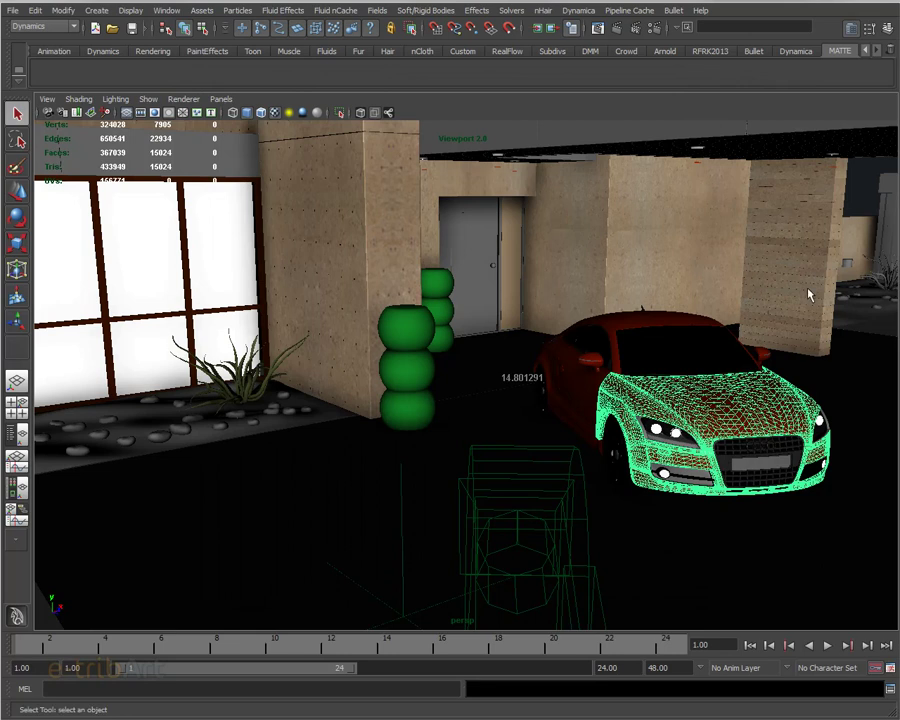
# - Select the top green topiary sphere and view its SSS_jade_v001_blend material
pyautogui.click(416, 330)
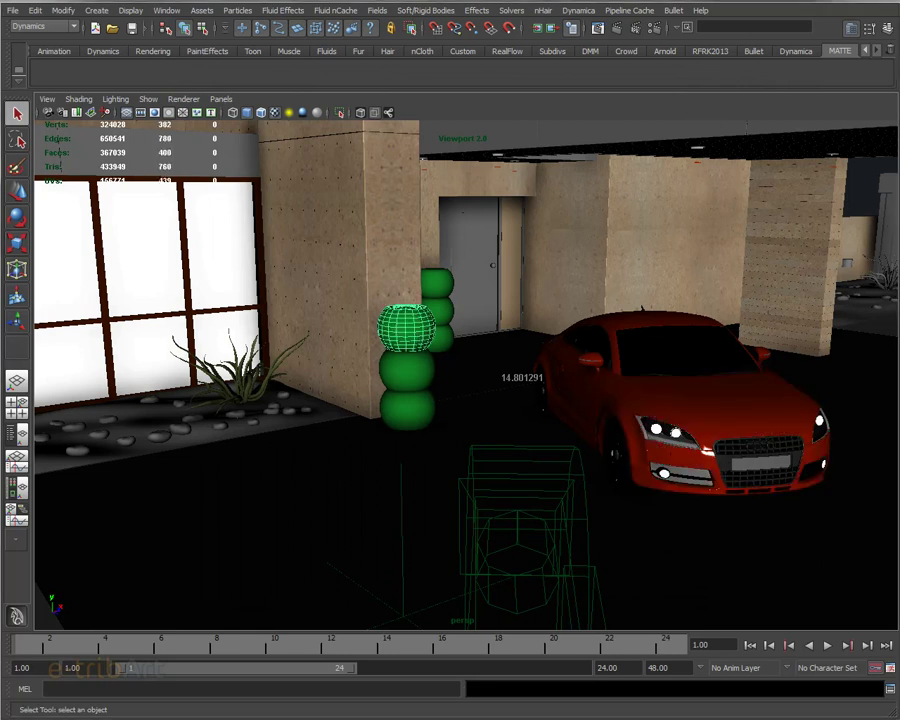
pyautogui.hotkey('ctrl', 'a')
pyautogui.moveTo(626, 104)
pyautogui.mouseDown()
pyautogui.moveTo(296, 104)
pyautogui.moveTo(703, 86)
pyautogui.mouseUp()
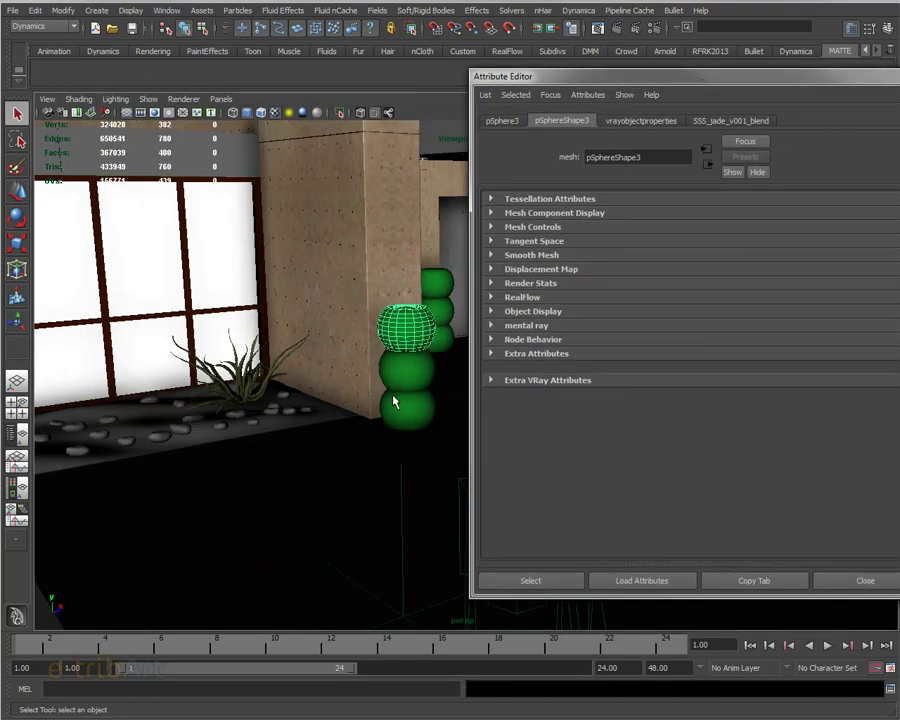
pyautogui.click(703, 122)
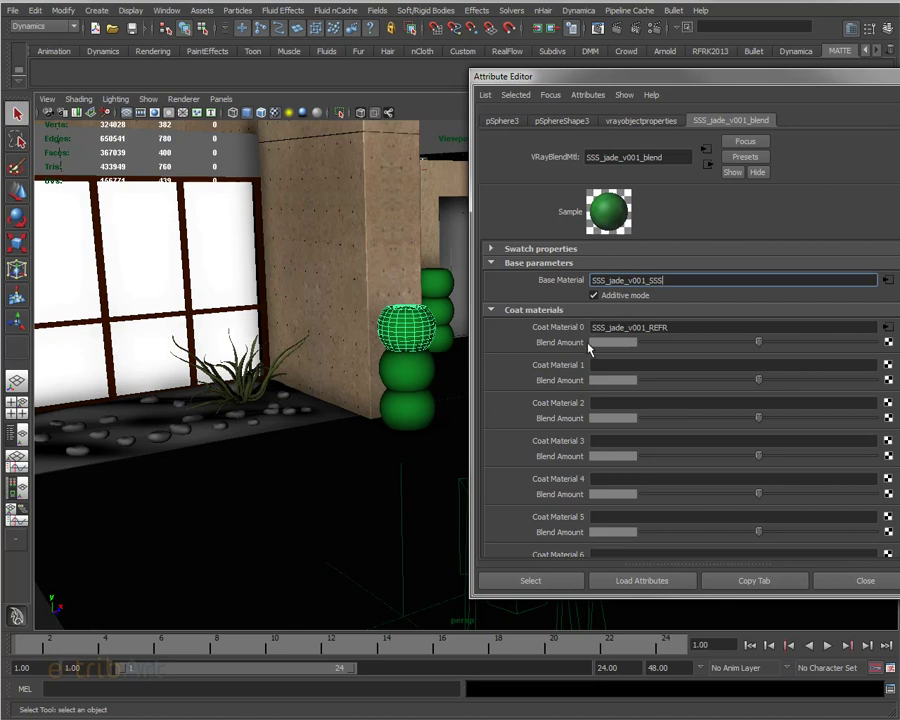
# - Follow Coat Material 0 to SSS_jade_v001_REFR, then move its settings aside
pyautogui.click(887, 328)
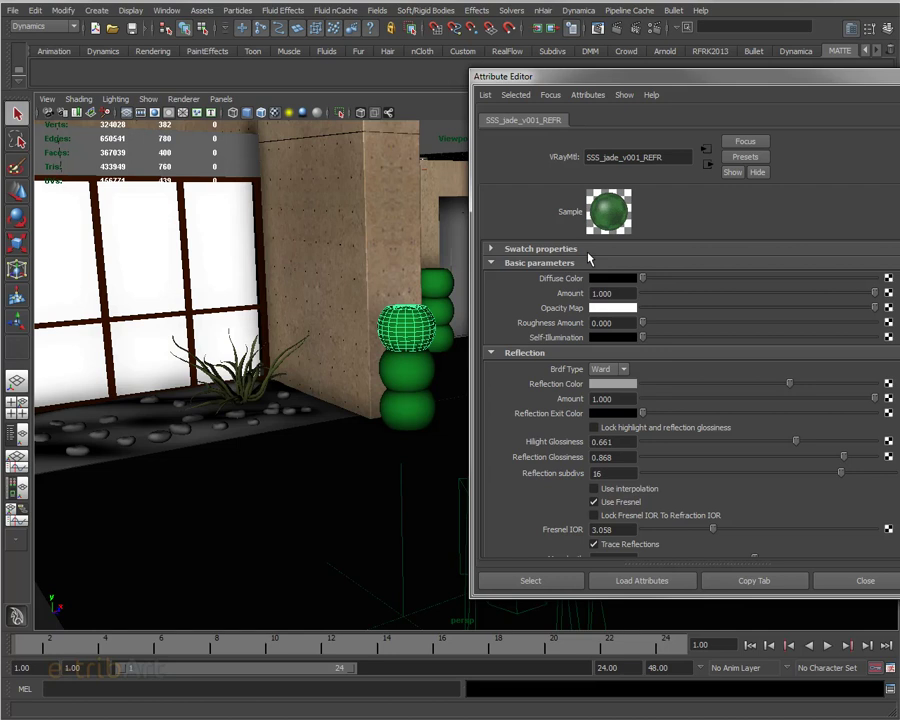
pyautogui.moveTo(695, 80)
pyautogui.mouseDown()
pyautogui.moveTo(664, 70)
pyautogui.moveTo(674, 77)
pyautogui.mouseUp()
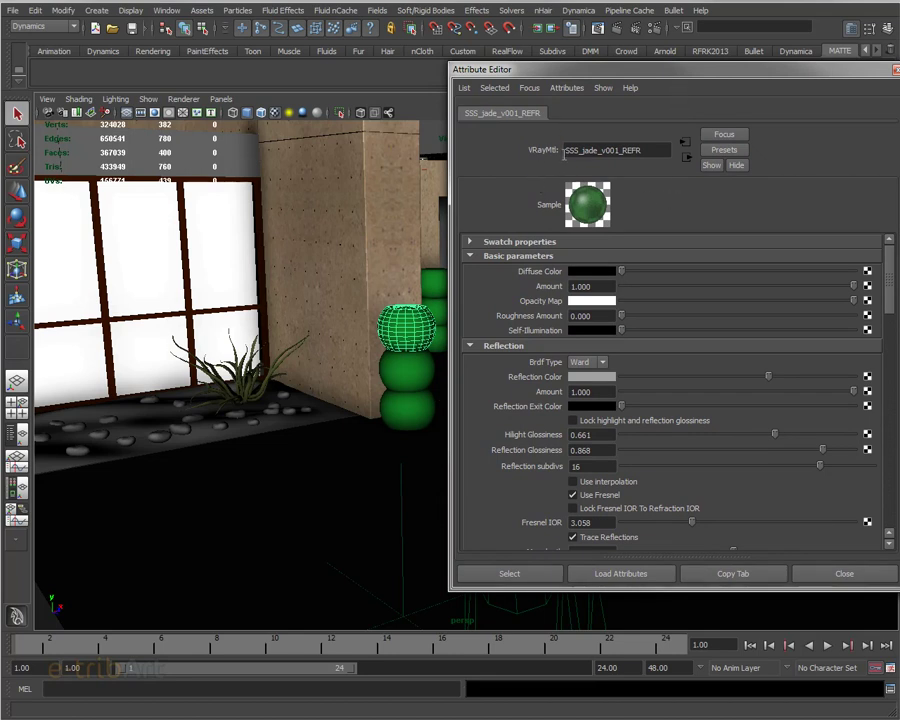
pyautogui.moveTo(448, 202); pyautogui.dragTo(508, 203)
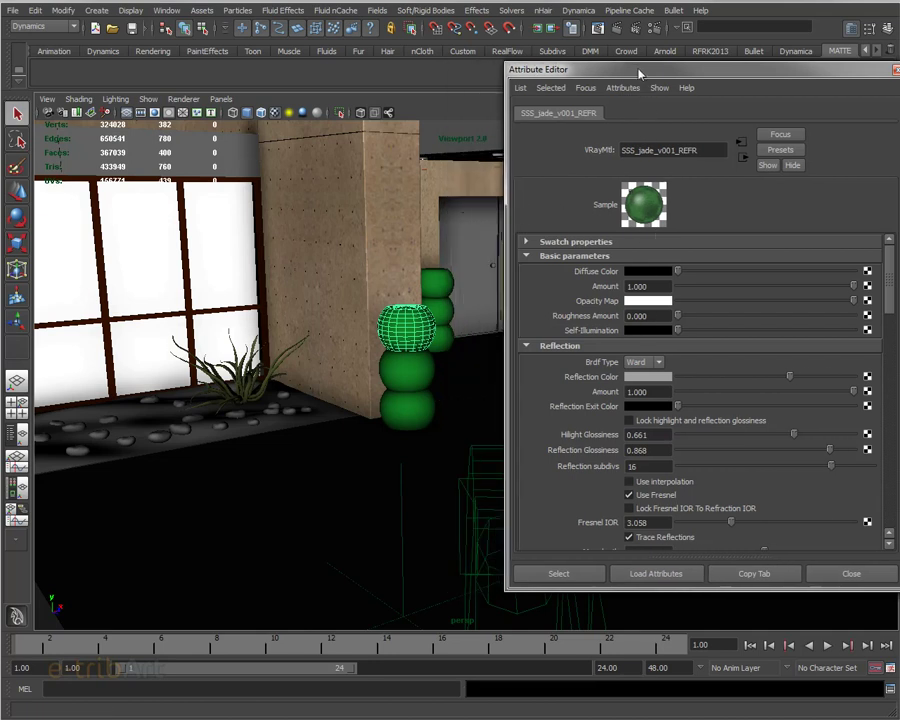
pyautogui.moveTo(640, 69); pyautogui.dragTo(899, 135)
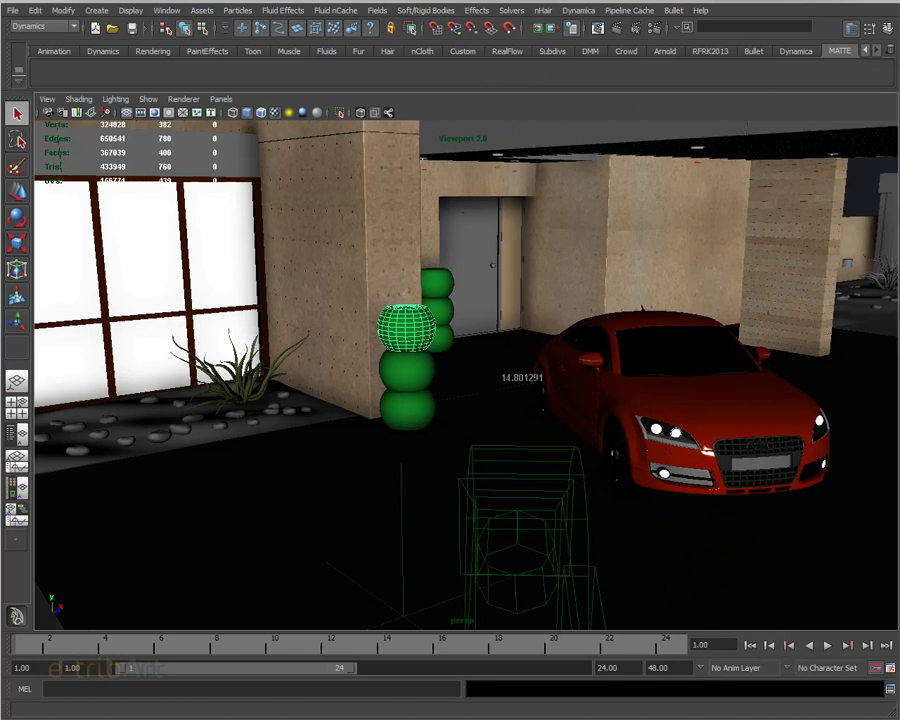
# - Select the wall panel behind the car and inspect its Fiberboard VRayMtl, leaving Reflection Amount 1.000
pyautogui.click(560, 290)
pyautogui.click(395, 290)
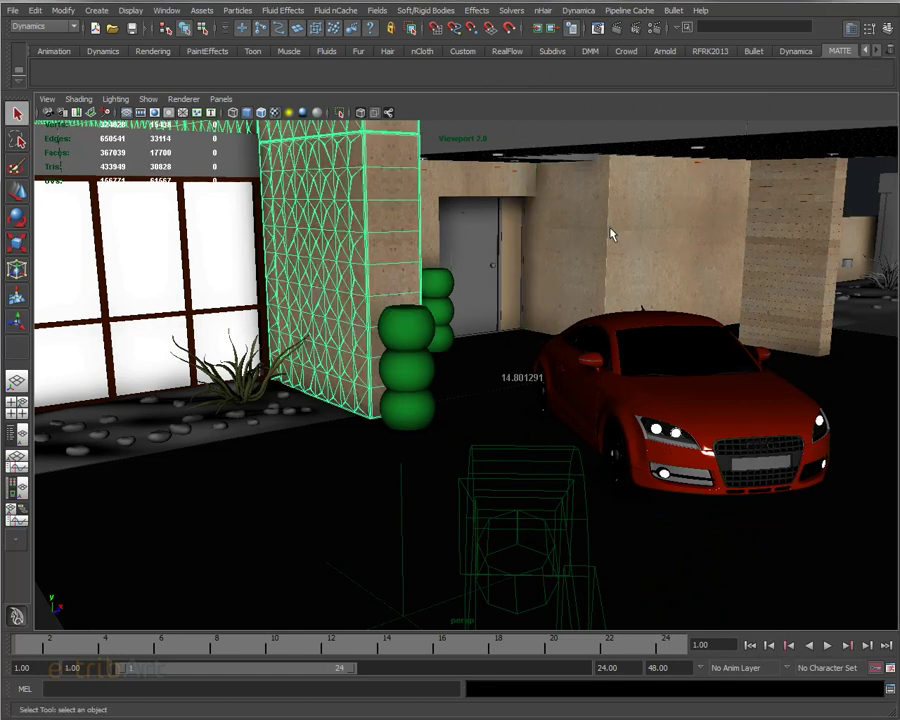
pyautogui.click(617, 270)
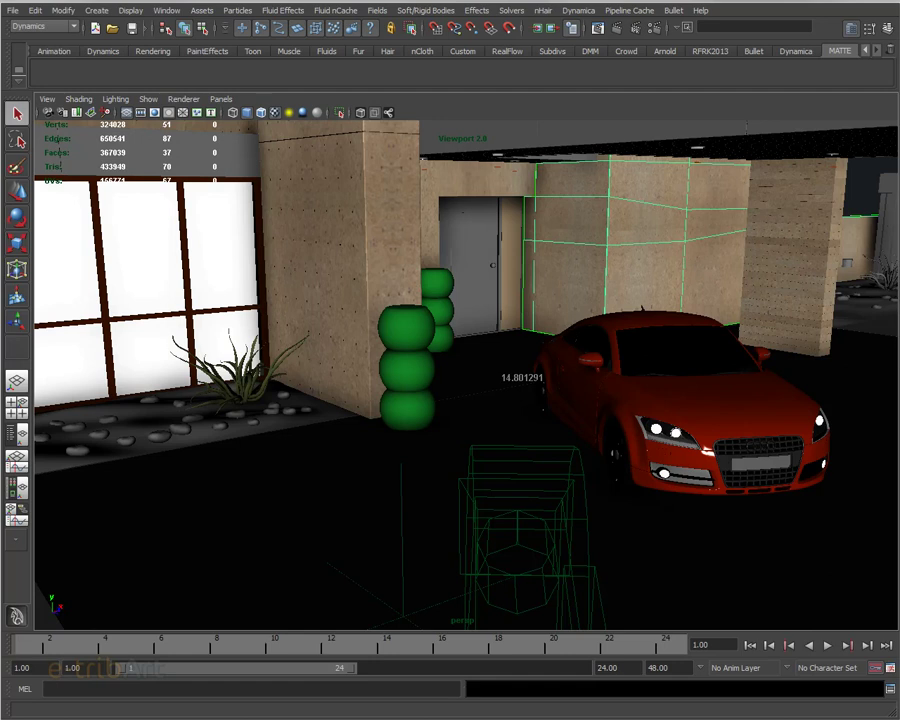
pyautogui.hotkey('ctrl', 'a')
pyautogui.moveTo(514, 110); pyautogui.dragTo(514, 54)
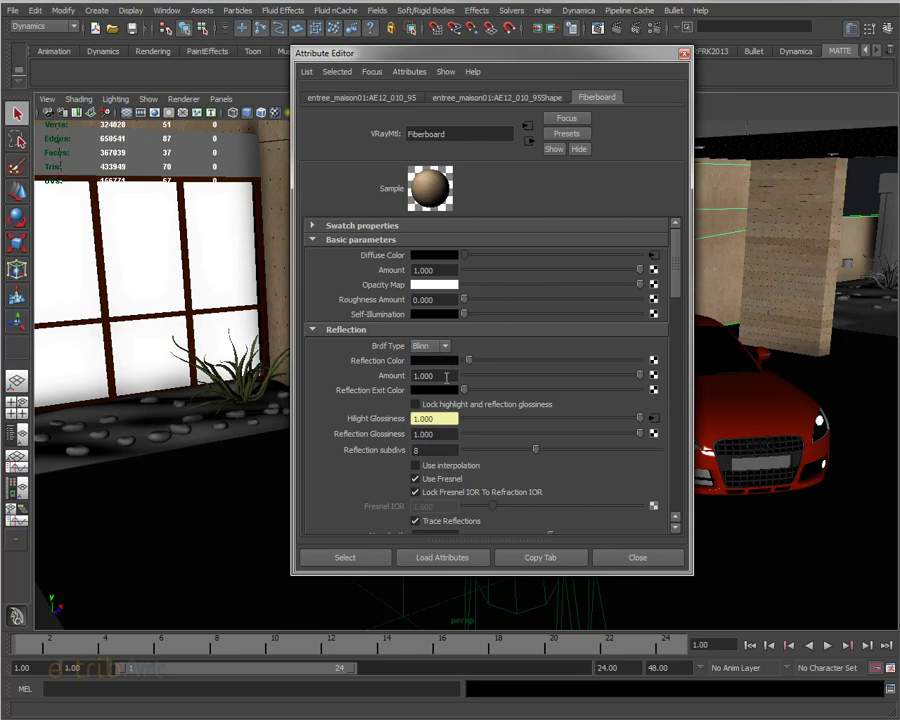
pyautogui.moveTo(640, 375)
pyautogui.mouseDown()
pyautogui.moveTo(548, 380)
pyautogui.moveTo(743, 386)
pyautogui.mouseUp()
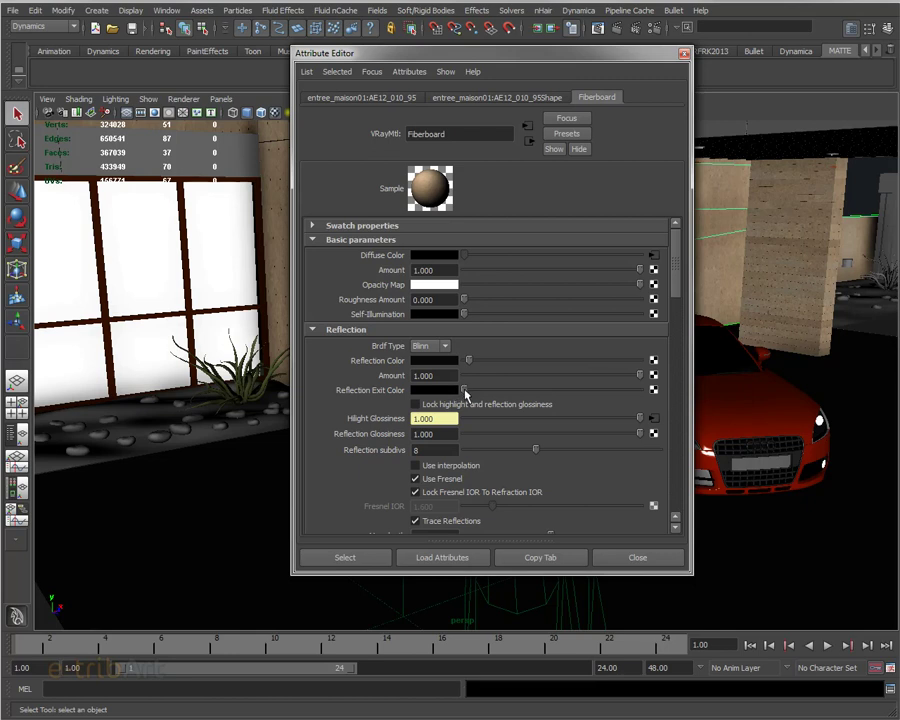
pyautogui.moveTo(381, 56); pyautogui.dragTo(899, 80)
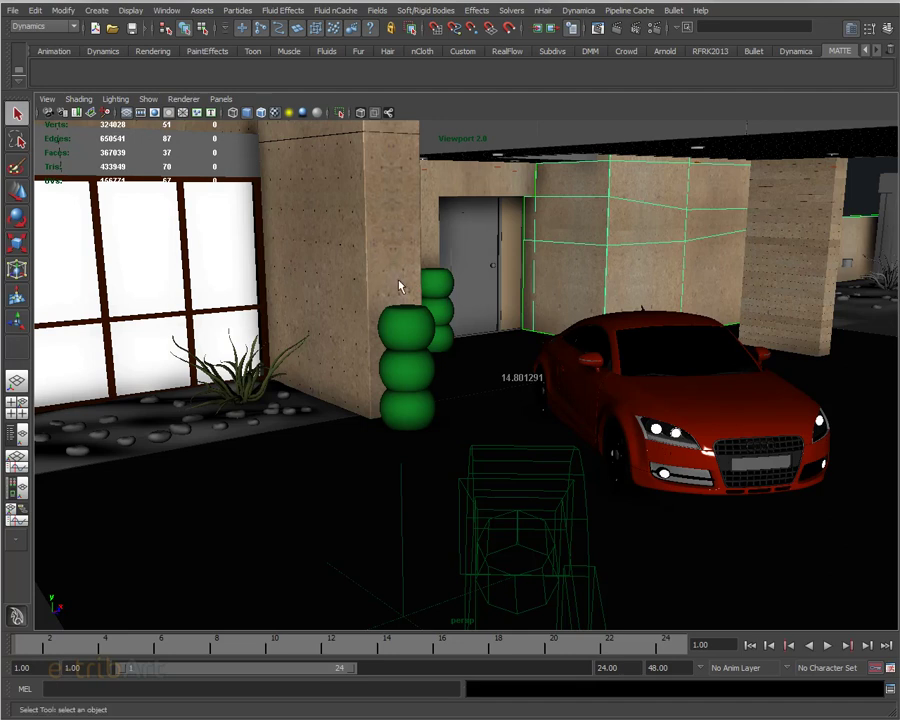
# - Look through camera1 and show V-Ray Indirect Illumination: GI on, Irradiance map, Light cache, Very high
pyautogui.click(225, 100)
pyautogui.moveTo(250, 112)
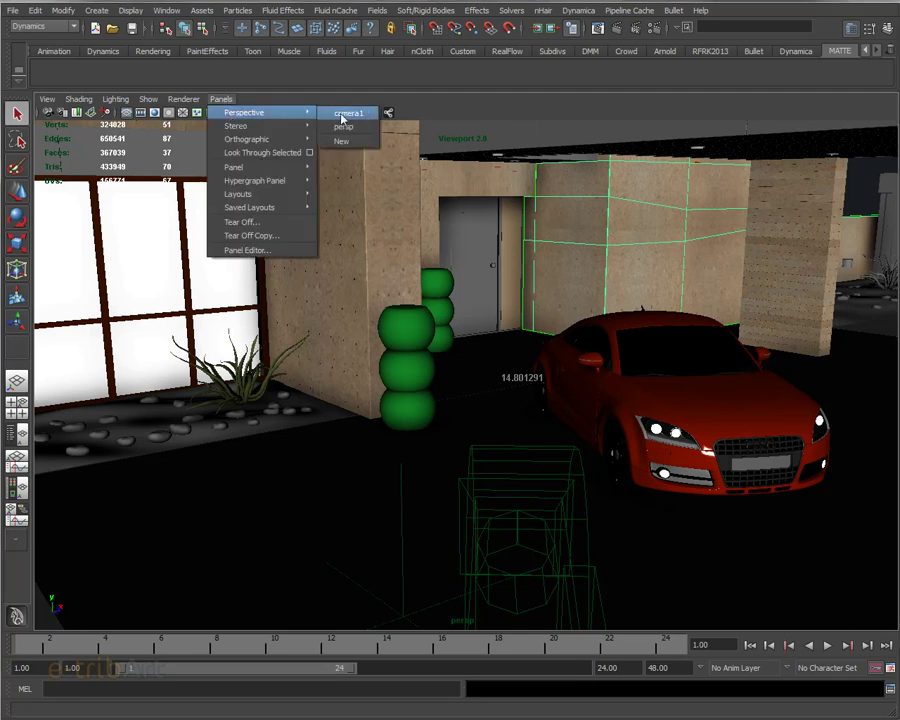
pyautogui.click(345, 113)
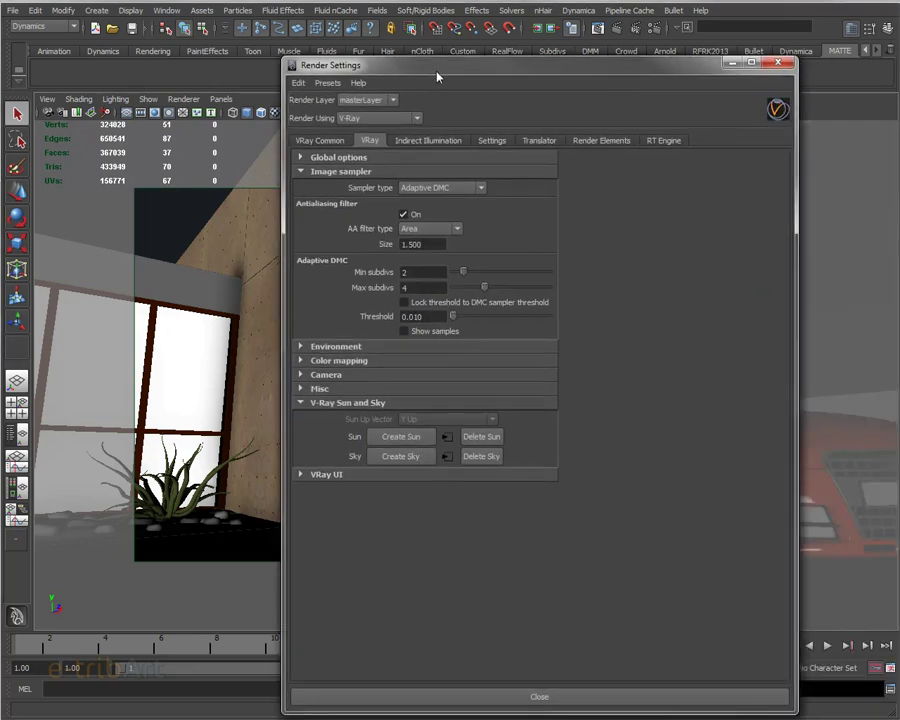
pyautogui.moveTo(300, 32); pyautogui.dragTo(350, 30)
pyautogui.click(367, 107)
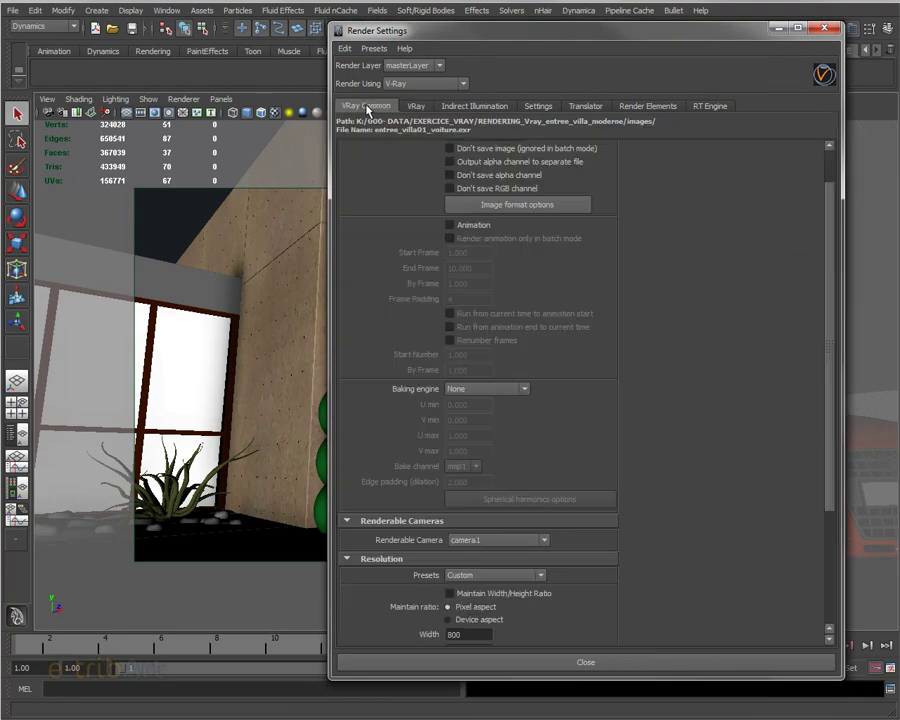
pyautogui.click(415, 106)
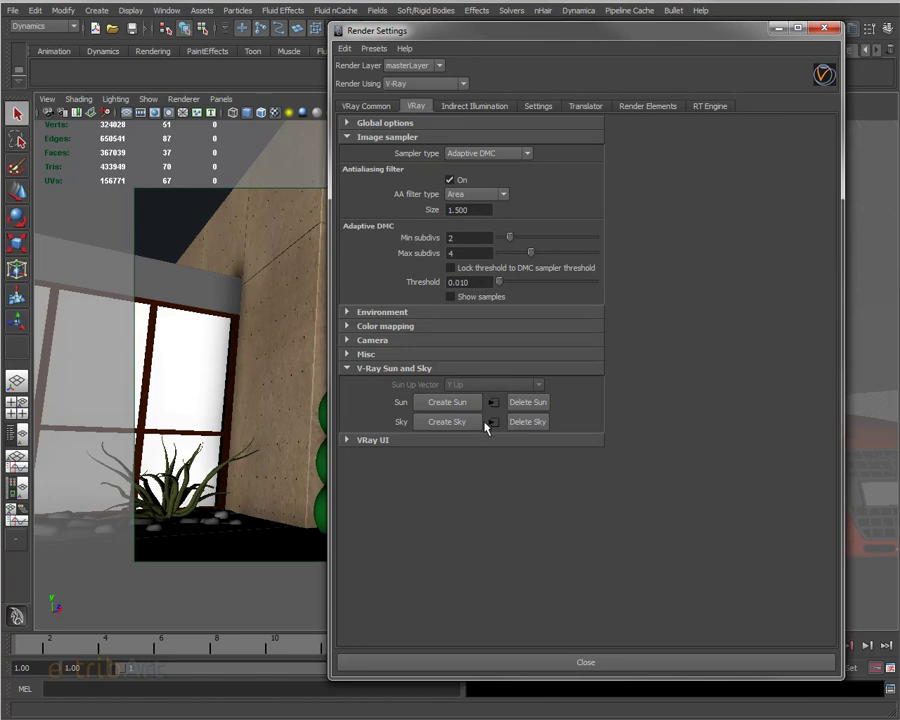
pyautogui.click(474, 107)
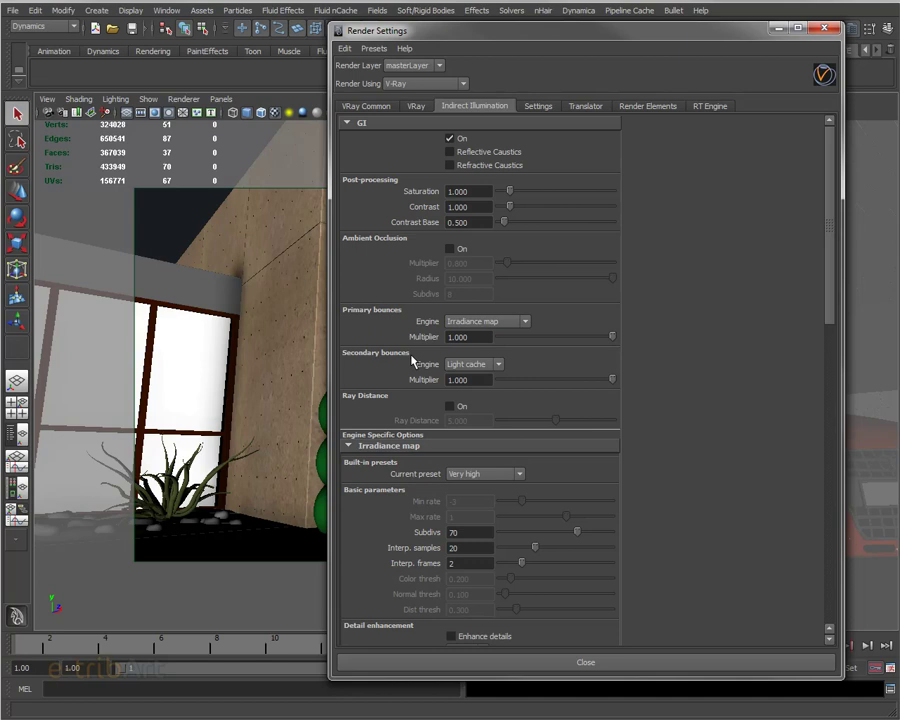
# - Keep Irradiance map as the primary GI engine, then reposition and narrow the Render Settings window
pyautogui.click(465, 321)
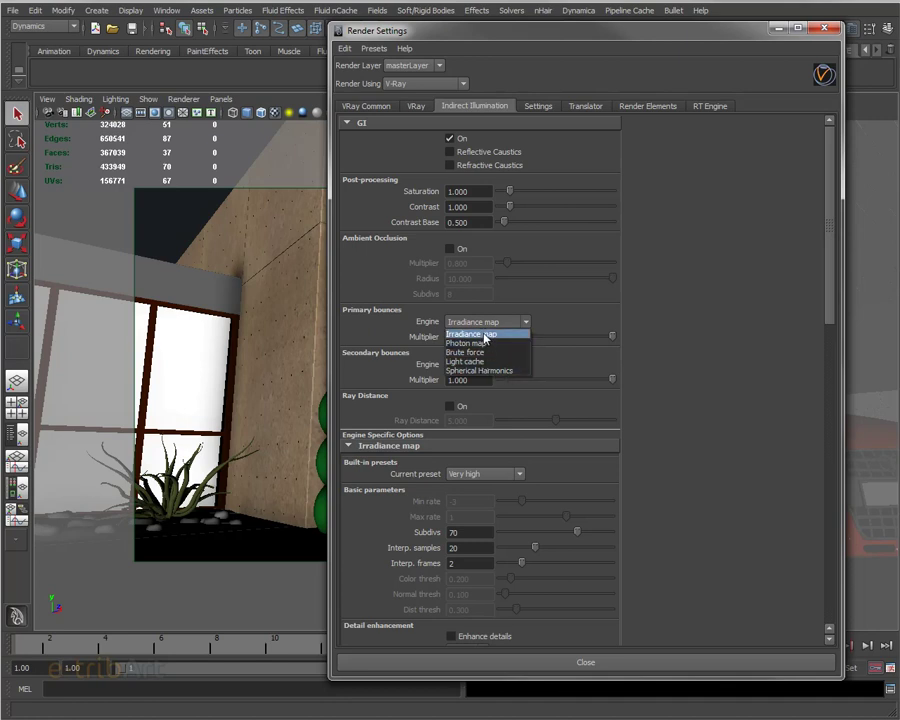
pyautogui.click(486, 335)
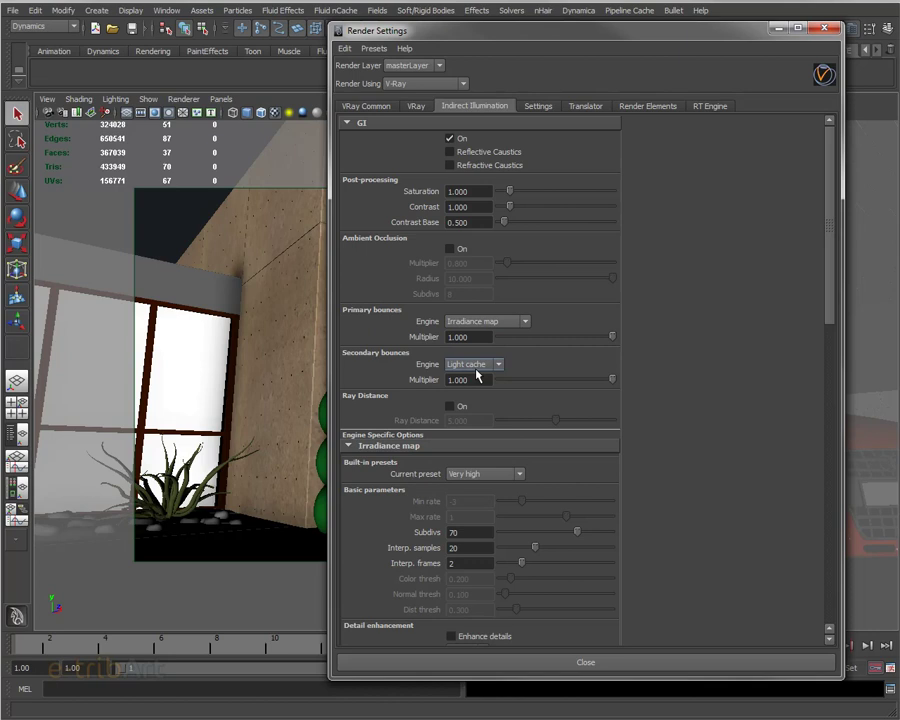
pyautogui.moveTo(577, 43); pyautogui.dragTo(612, 34)
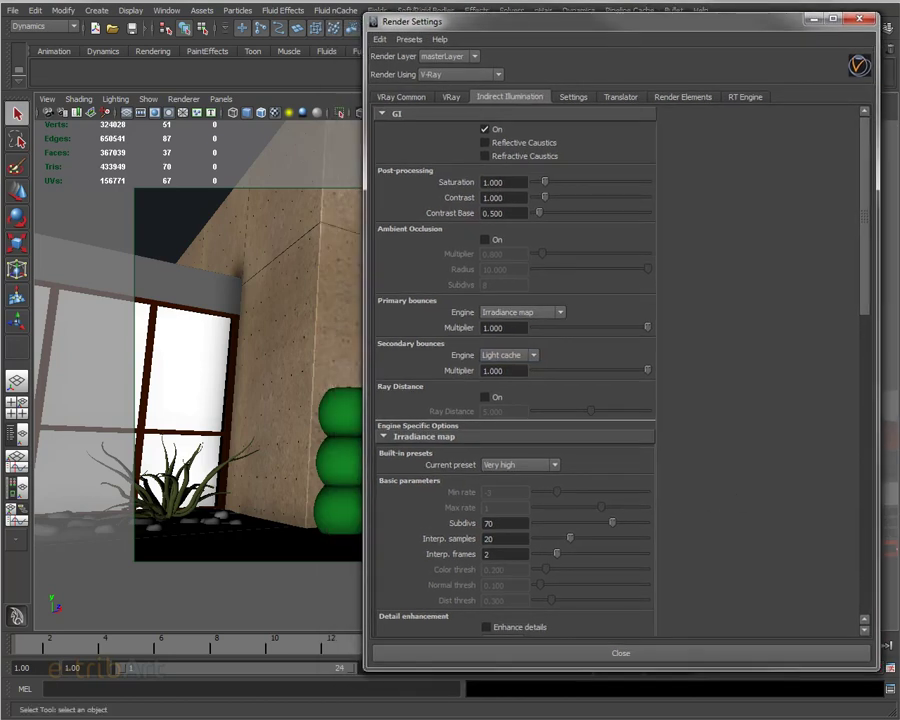
pyautogui.moveTo(877, 419)
pyautogui.mouseDown()
pyautogui.moveTo(782, 419)
pyautogui.moveTo(821, 419)
pyautogui.mouseUp()
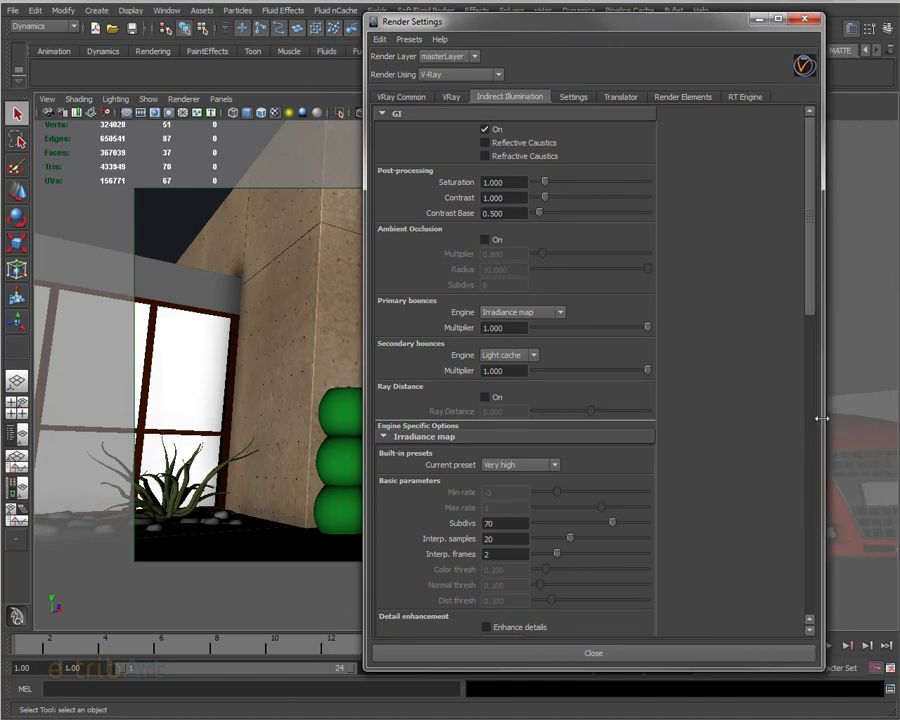
pyautogui.moveTo(570, 25); pyautogui.dragTo(609, 25)
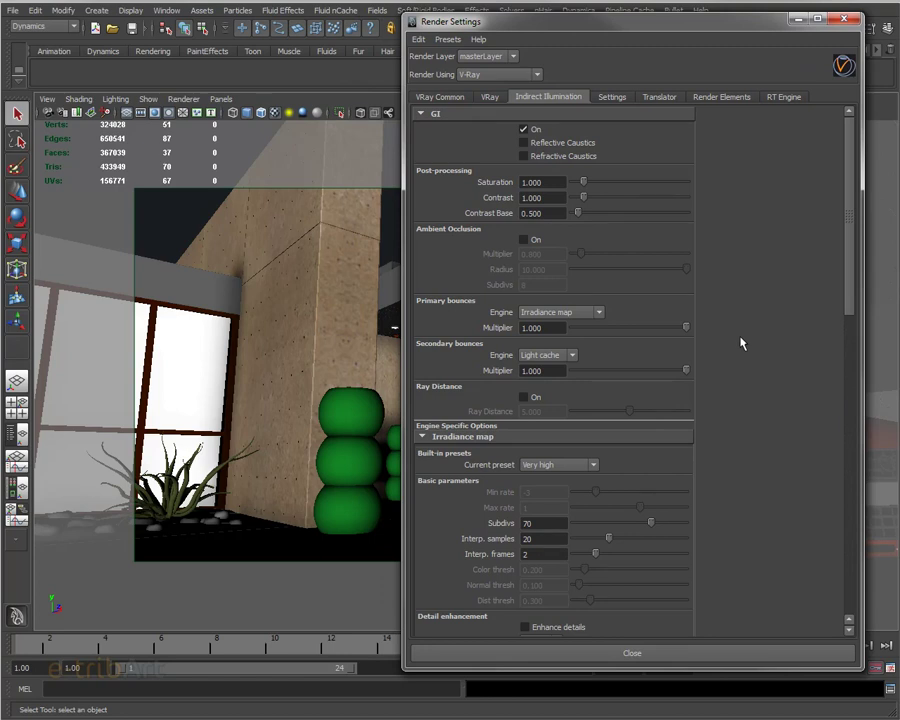
pyautogui.scroll(-2, 747, 418)
pyautogui.scroll(-3, 747, 418)
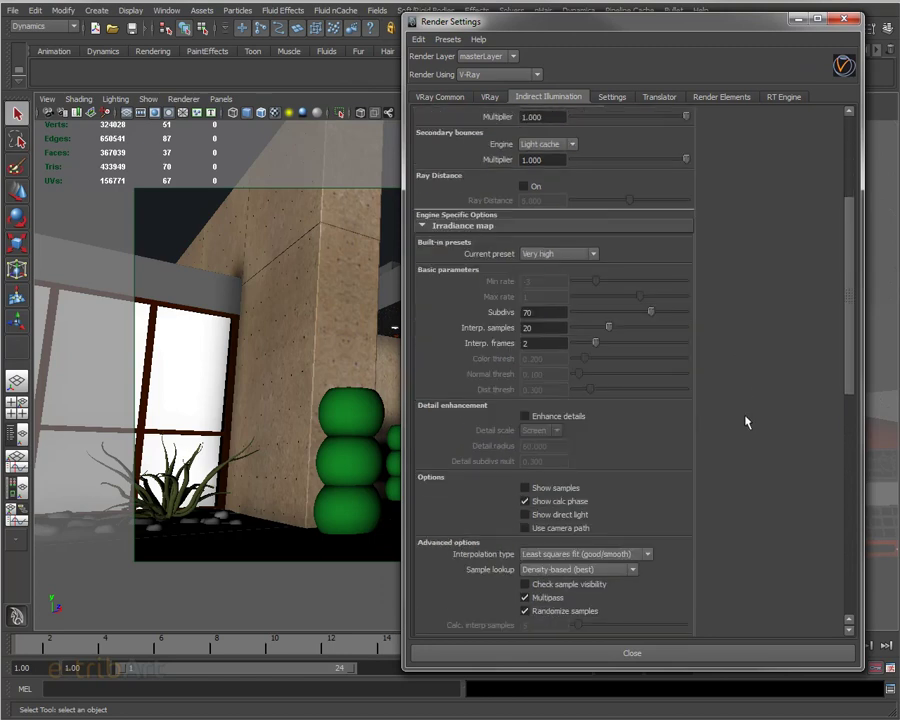
pyautogui.click(457, 227)
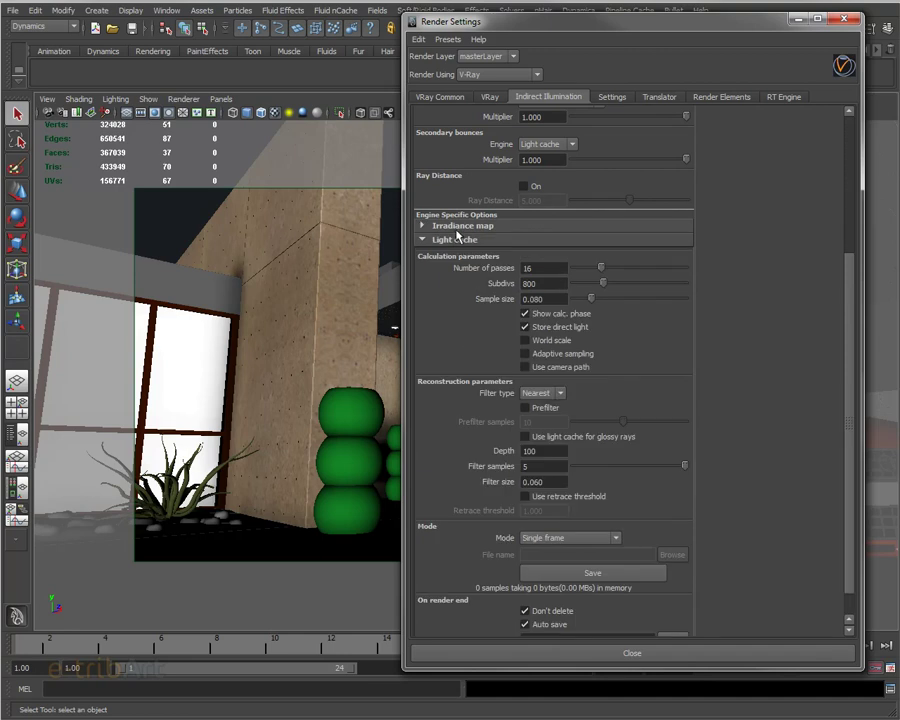
pyautogui.click(458, 236)
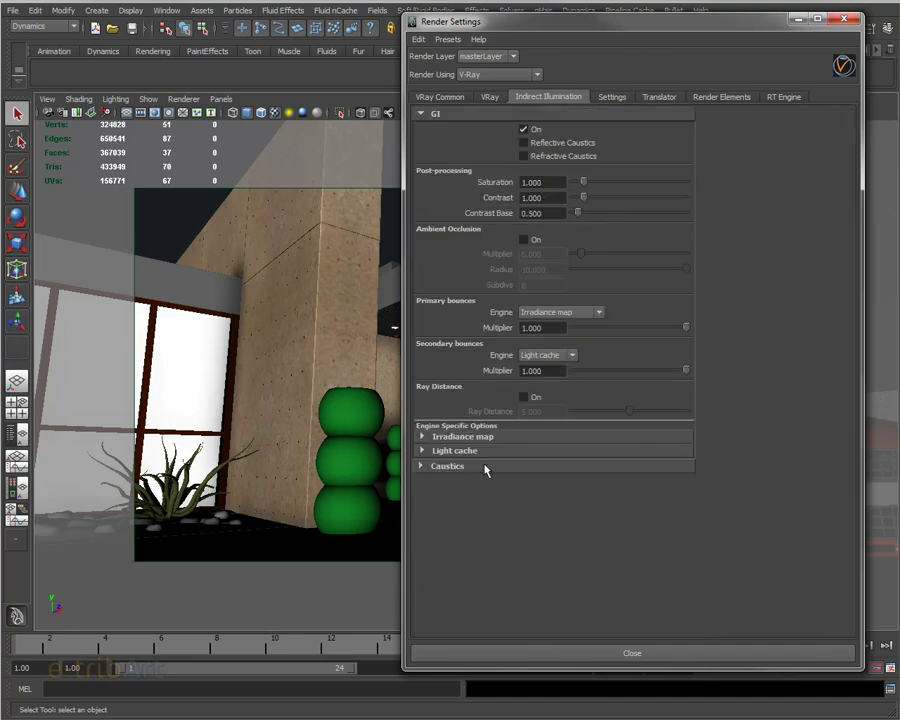
pyautogui.click(488, 436)
pyautogui.scroll(-3, 491, 447)
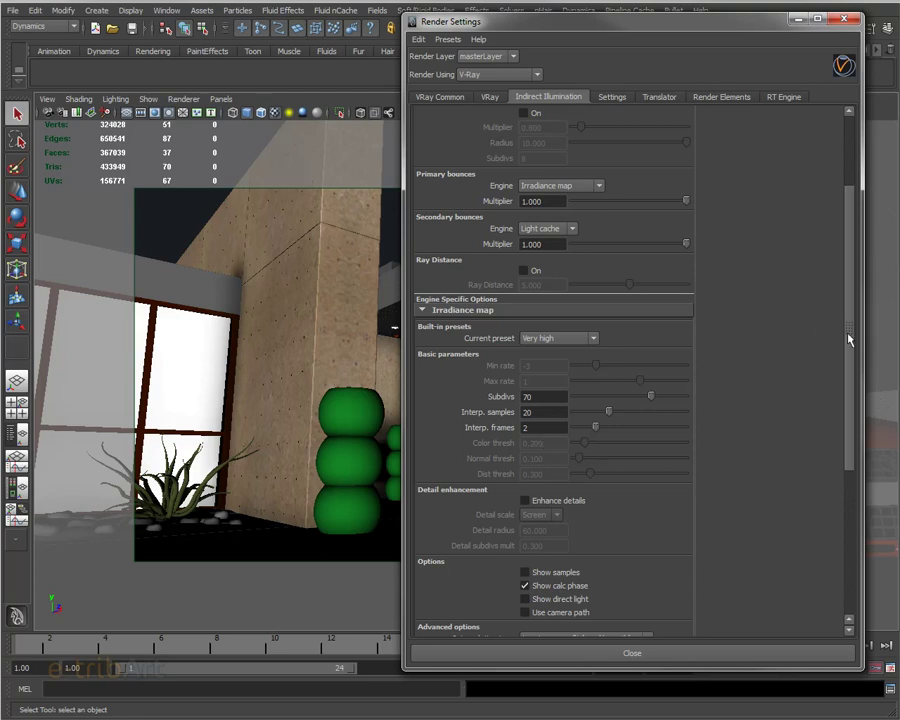
pyautogui.moveTo(848, 340); pyautogui.dragTo(848, 322)
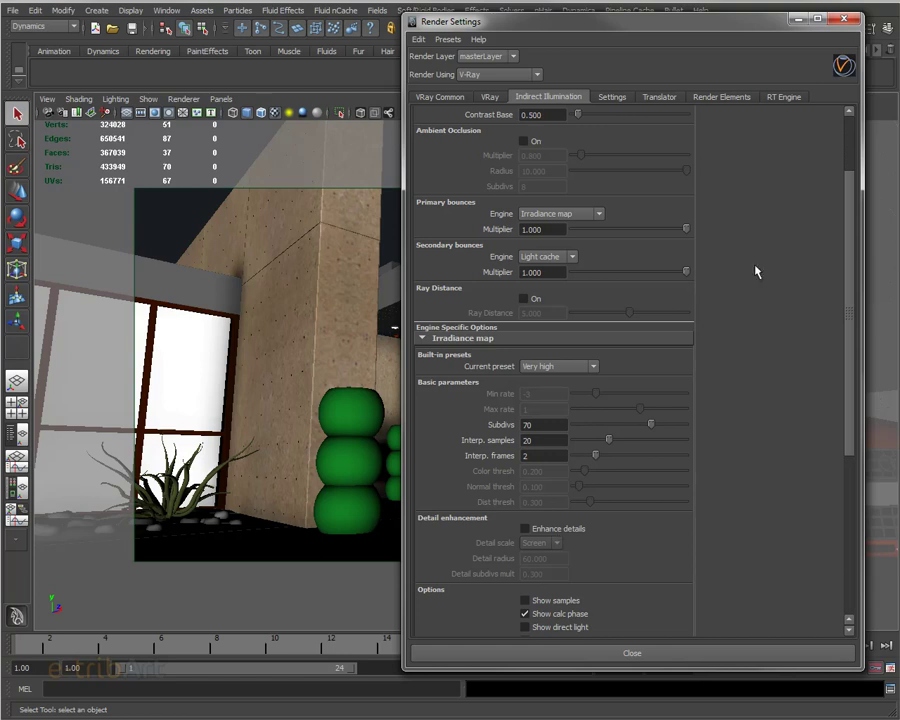
pyautogui.moveTo(851, 215); pyautogui.dragTo(851, 157)
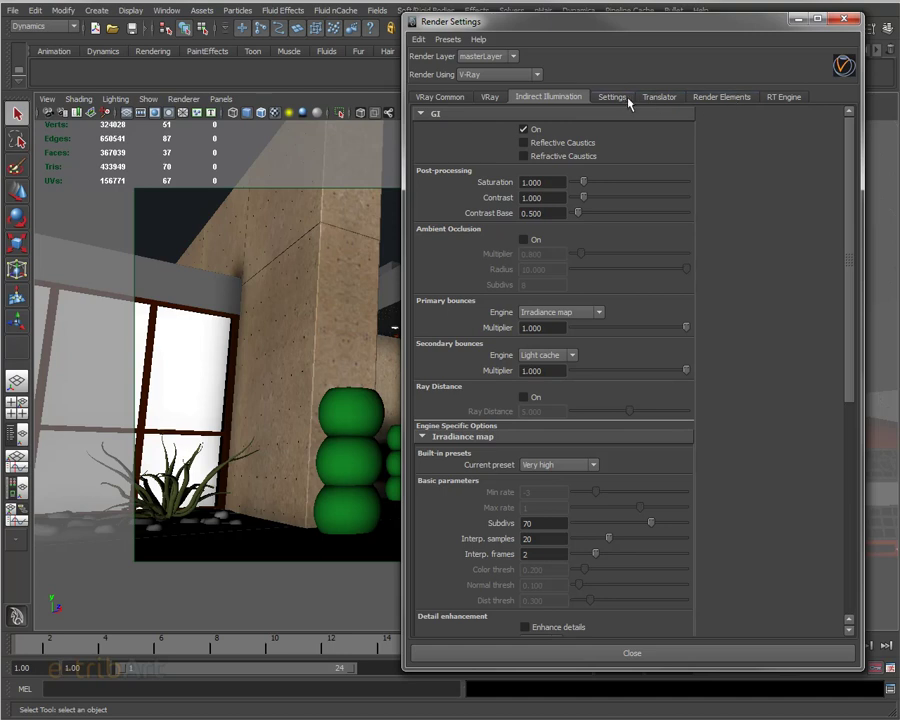
# - Add a GI render element, select vrayRE_GI, and move the Render Settings window left
pyautogui.click(711, 100)
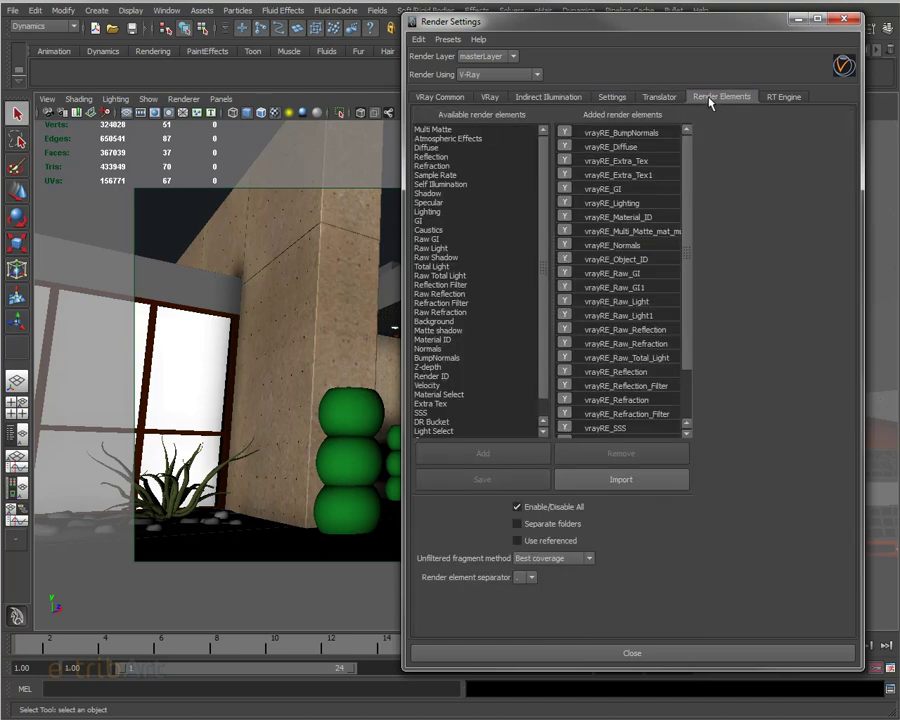
pyautogui.scroll(-1, 686, 208)
pyautogui.scroll(1, 690, 190)
pyautogui.doubleClick(421, 221)
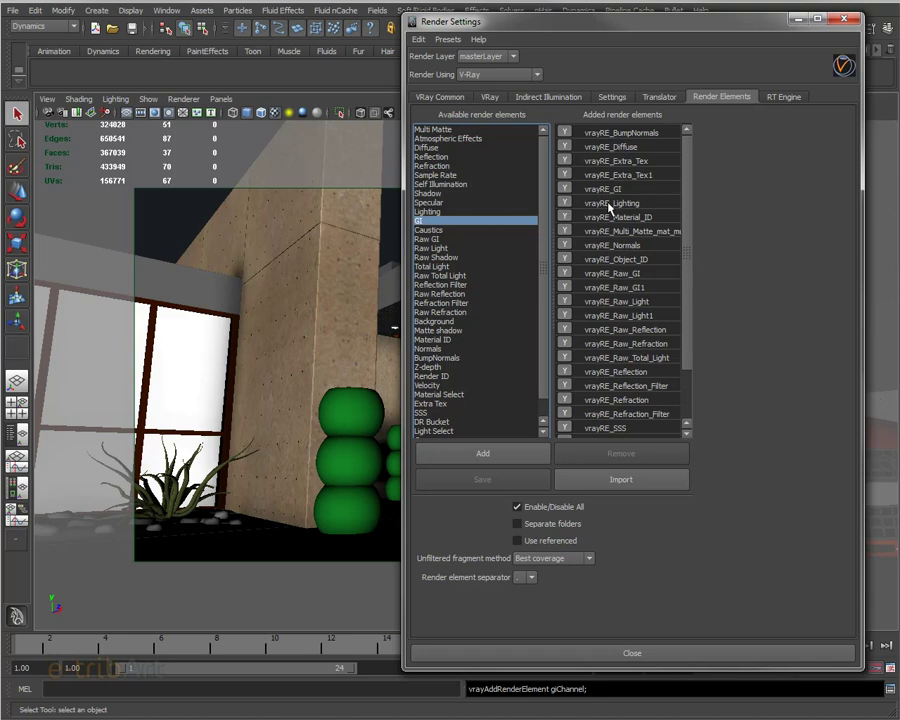
pyautogui.click(605, 189)
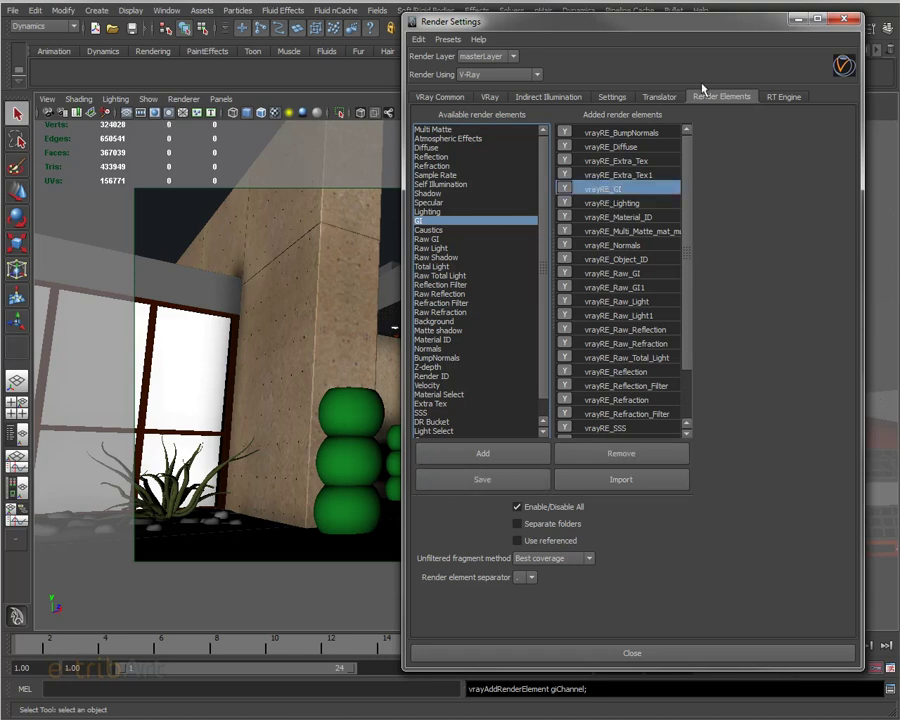
pyautogui.moveTo(721, 28); pyautogui.dragTo(313, 39)
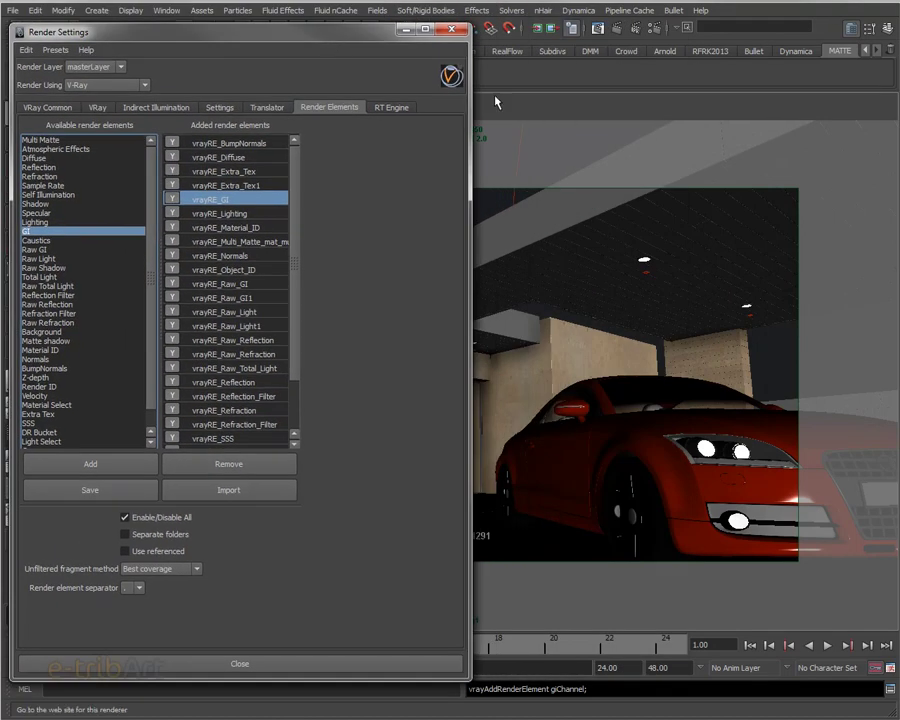
# - Check Enabled on vrayRE_GI, Lighting, Diffuse and BumpNormals in the Attribute Editor
pyautogui.hotkey('ctrl', 'a')
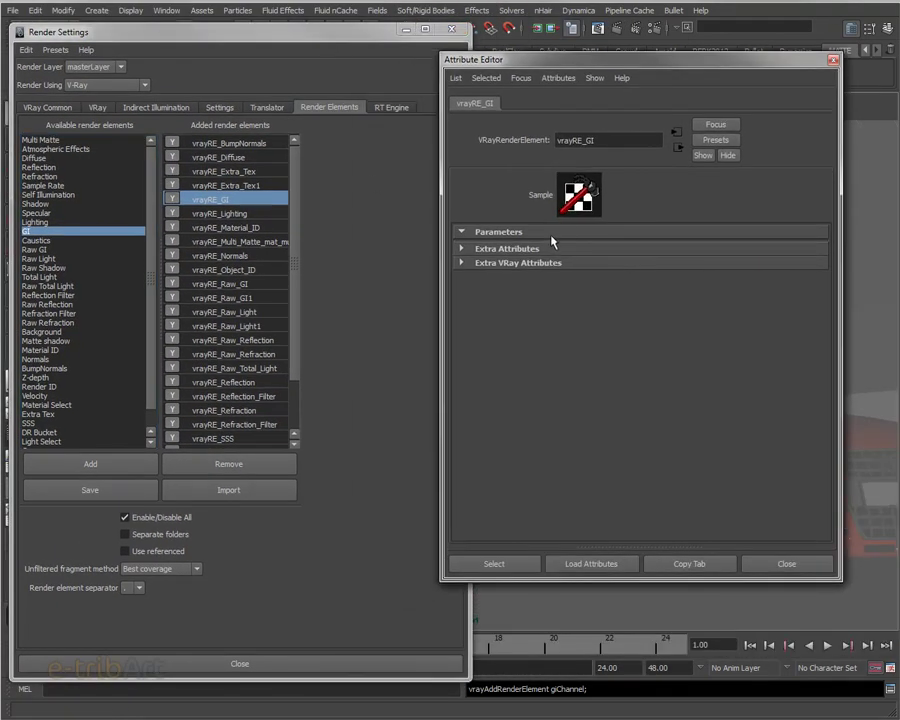
pyautogui.click(546, 250)
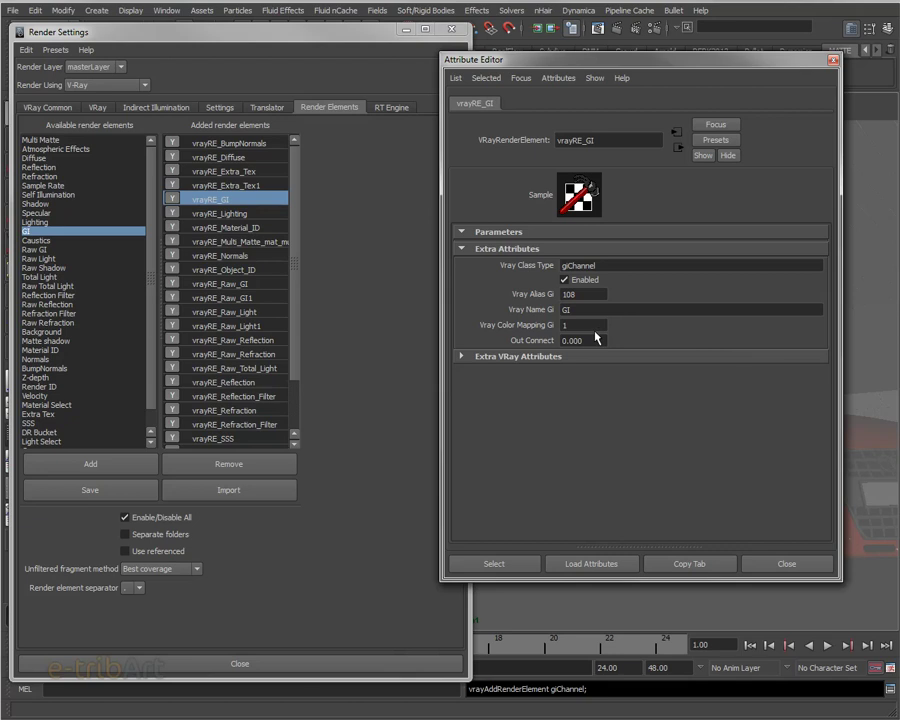
pyautogui.click(226, 214)
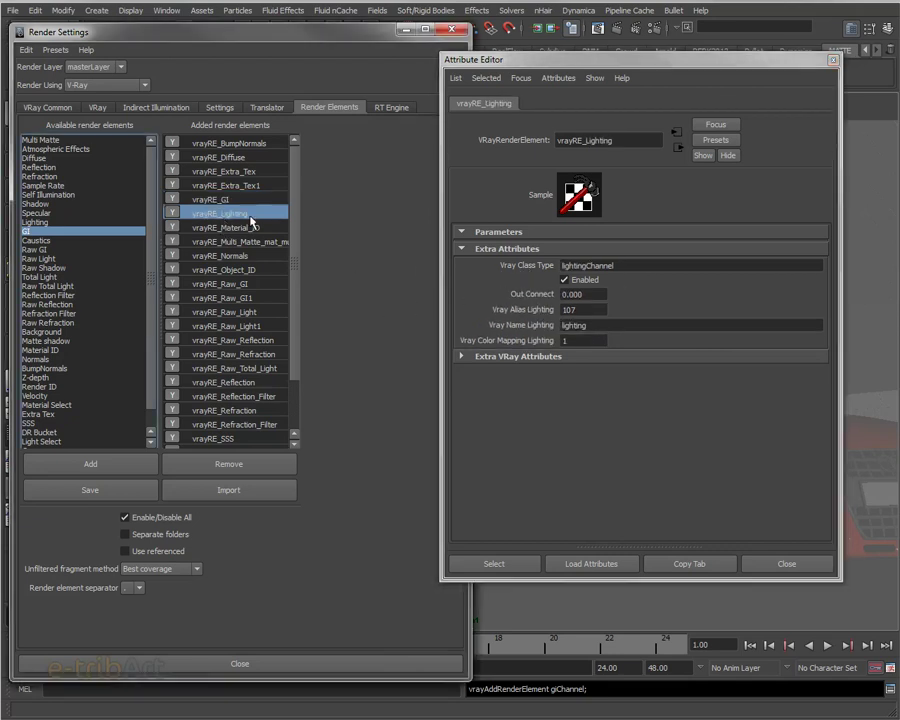
pyautogui.click(230, 157)
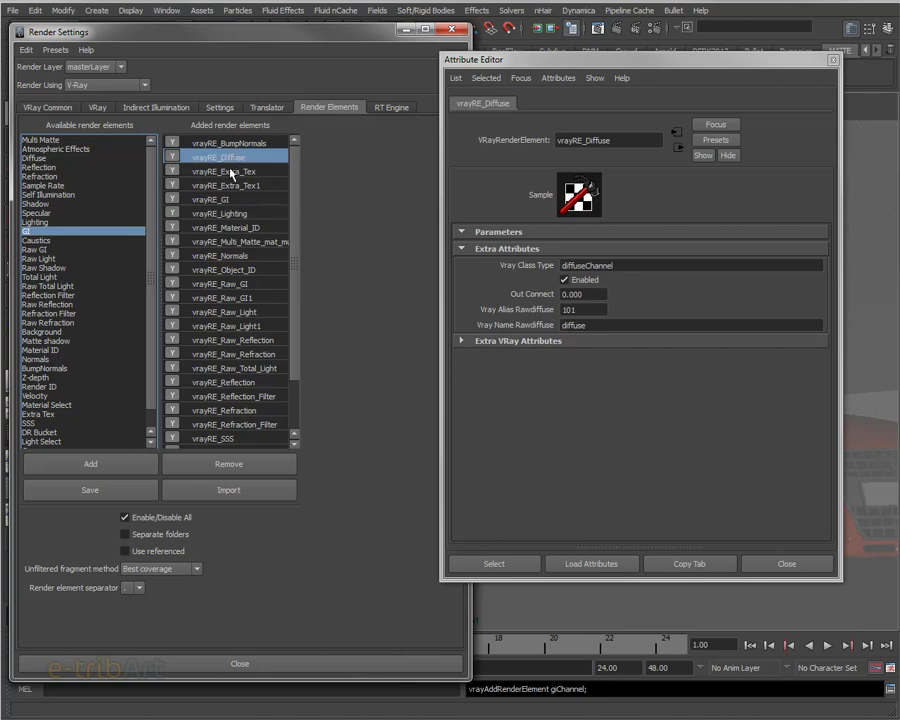
pyautogui.click(238, 143)
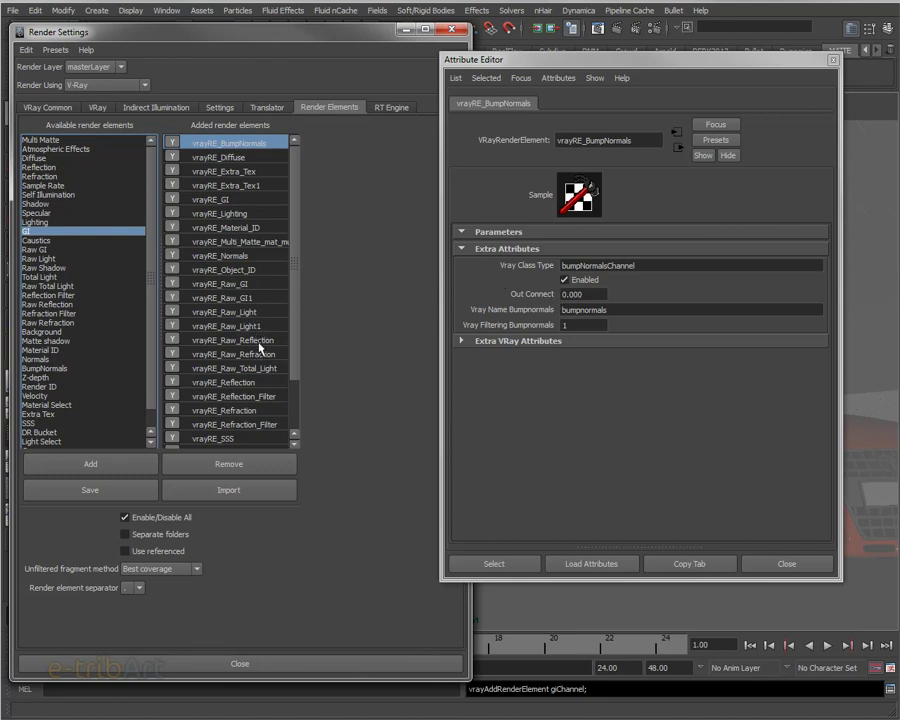
pyautogui.moveTo(471, 58); pyautogui.dragTo(711, 90)
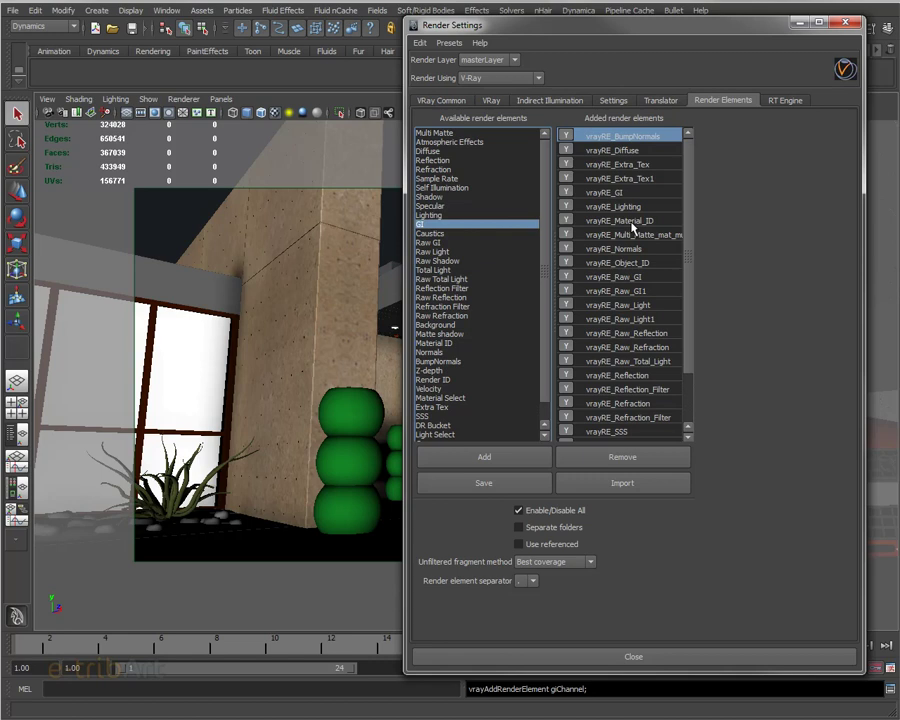
# - Review the Material_ID, Normals, Raw_GI, Reflection and Raw_Reflection render elements
pyautogui.click(632, 221)
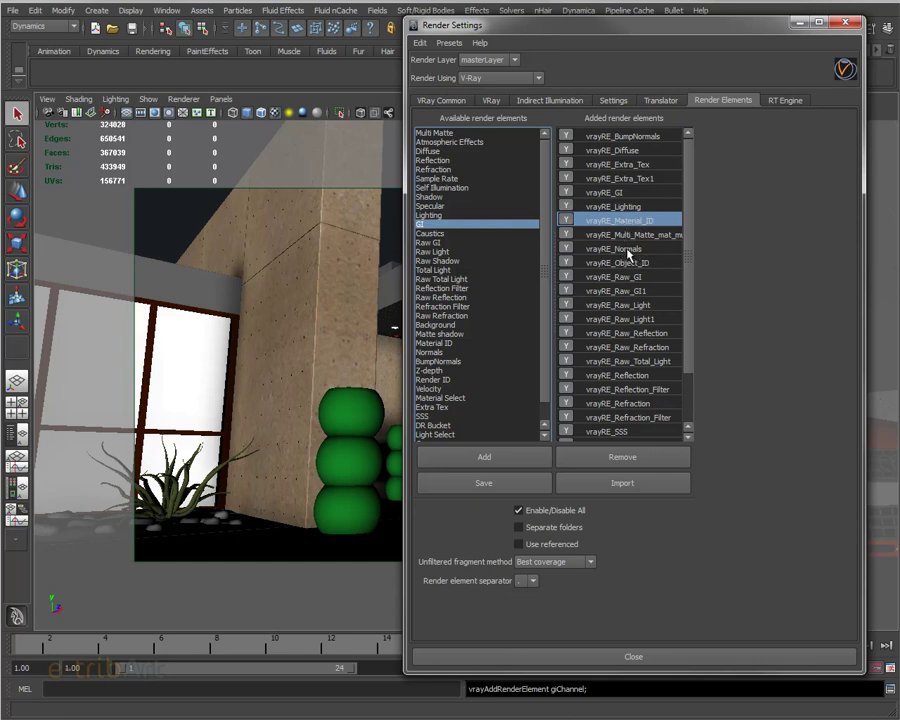
pyautogui.click(629, 250)
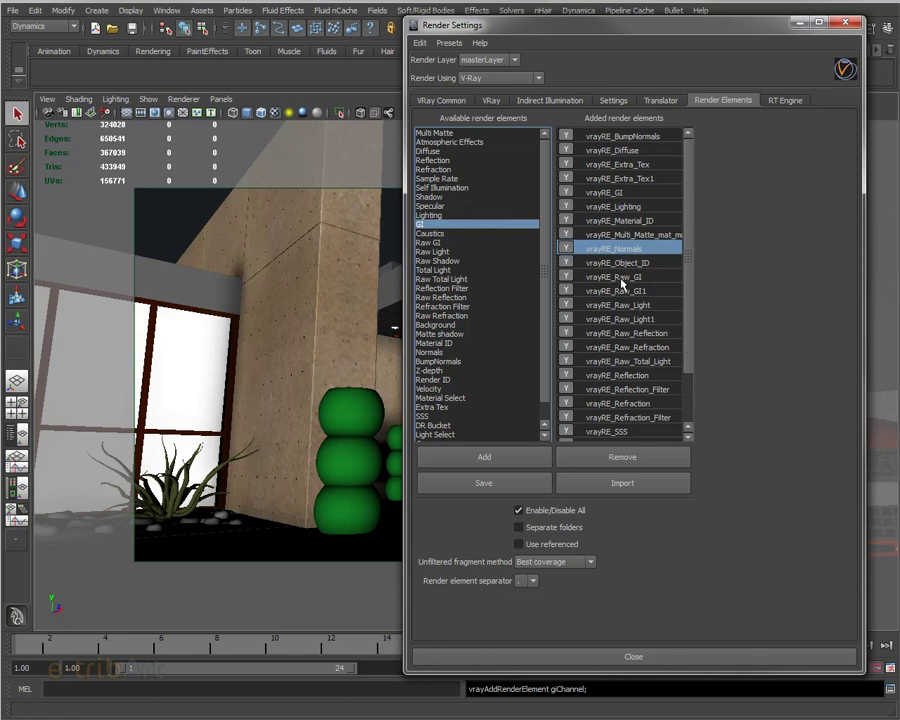
pyautogui.click(622, 278)
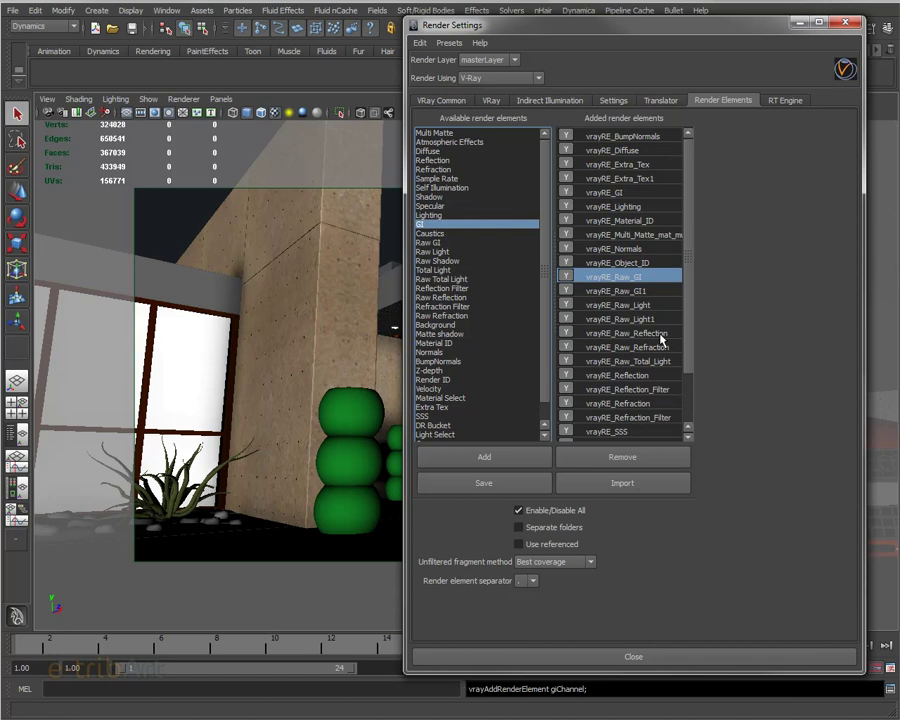
pyautogui.click(622, 378)
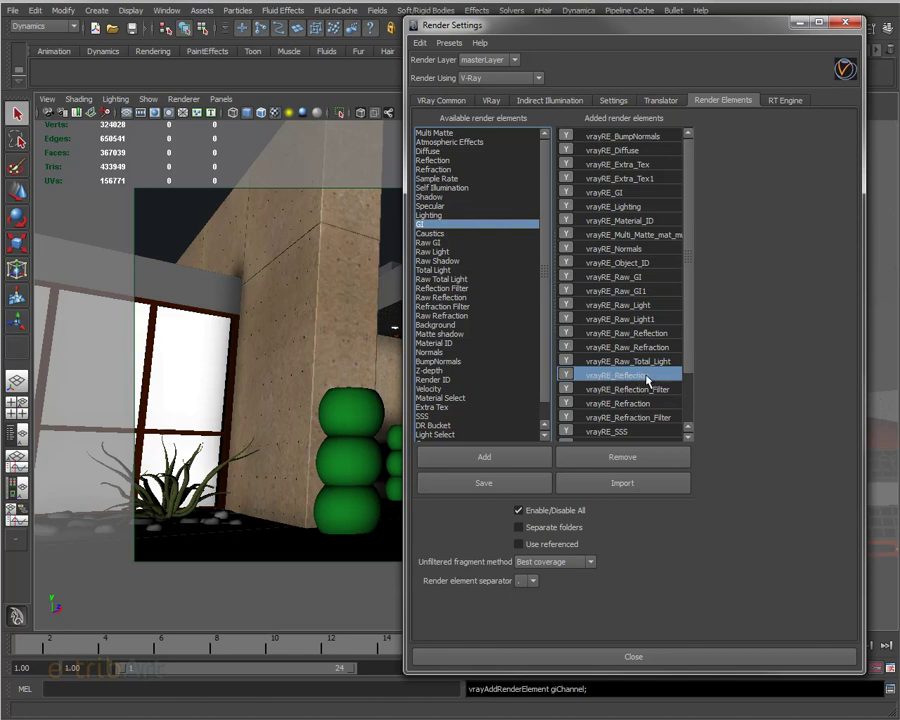
pyautogui.click(633, 279)
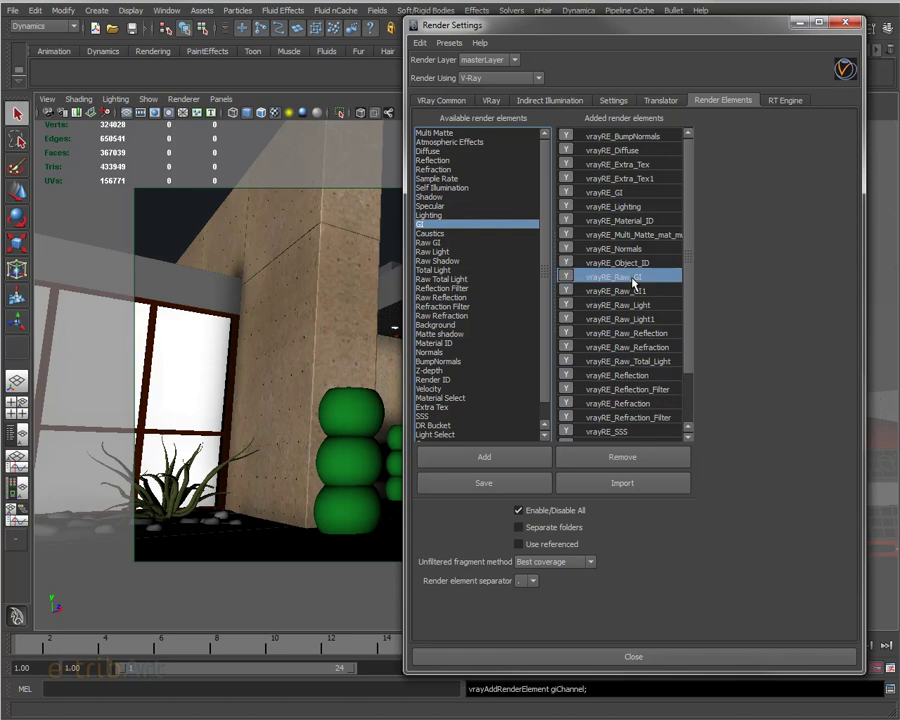
pyautogui.click(635, 335)
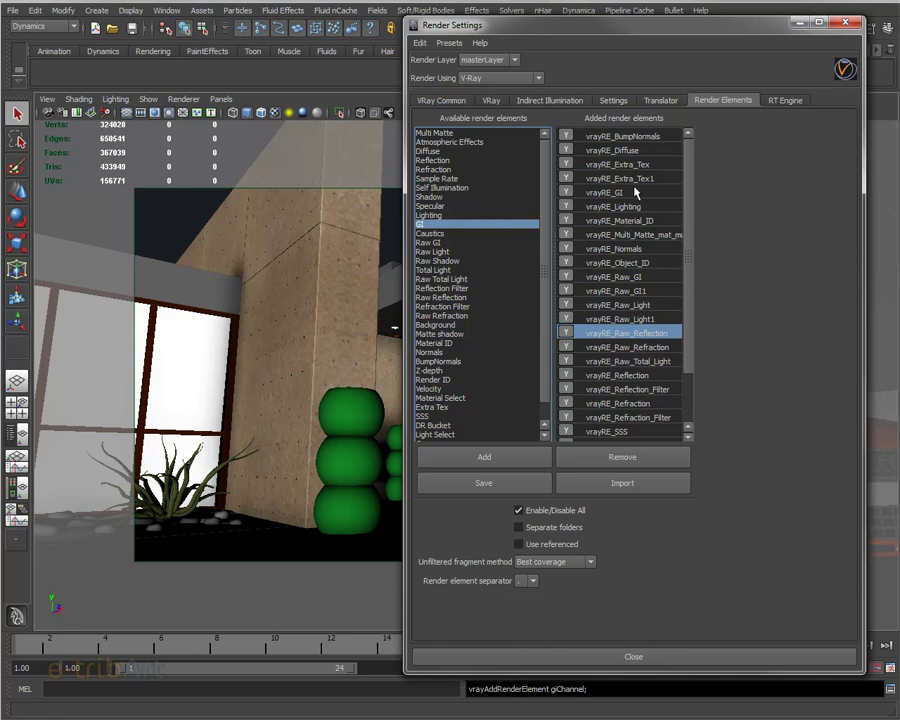
# - Inspect the Diffuse, Raw_Light and Lighting elements and reposition the Render Settings window
pyautogui.click(630, 151)
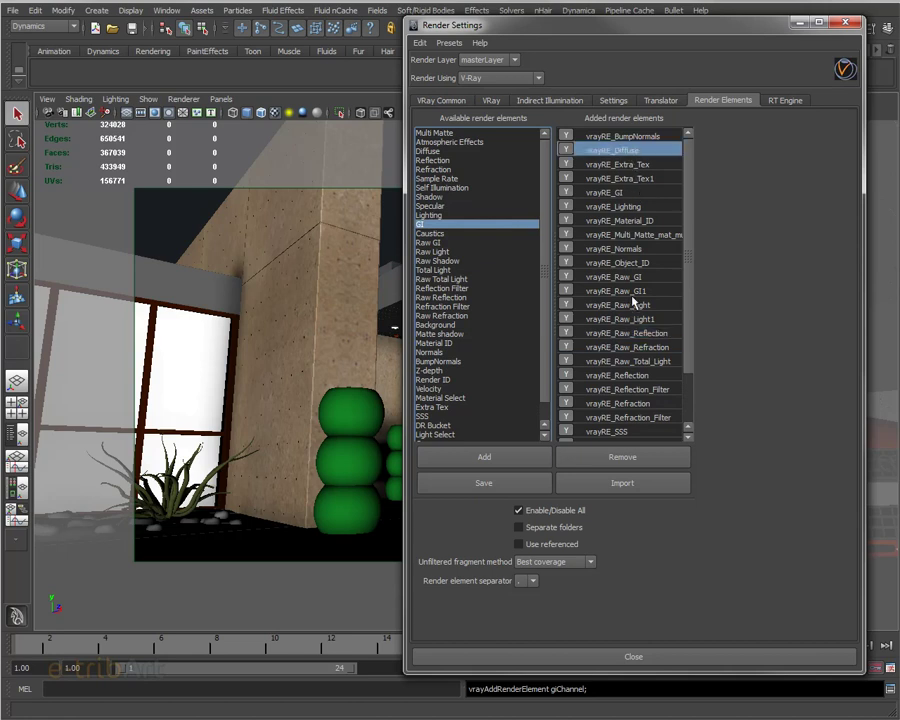
pyautogui.click(632, 305)
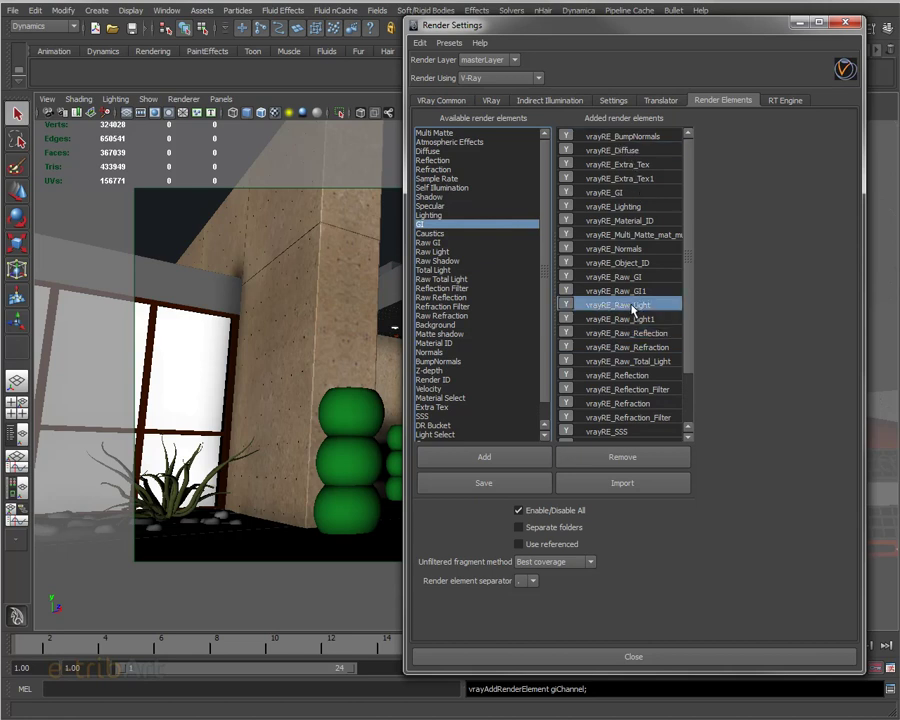
pyautogui.click(625, 208)
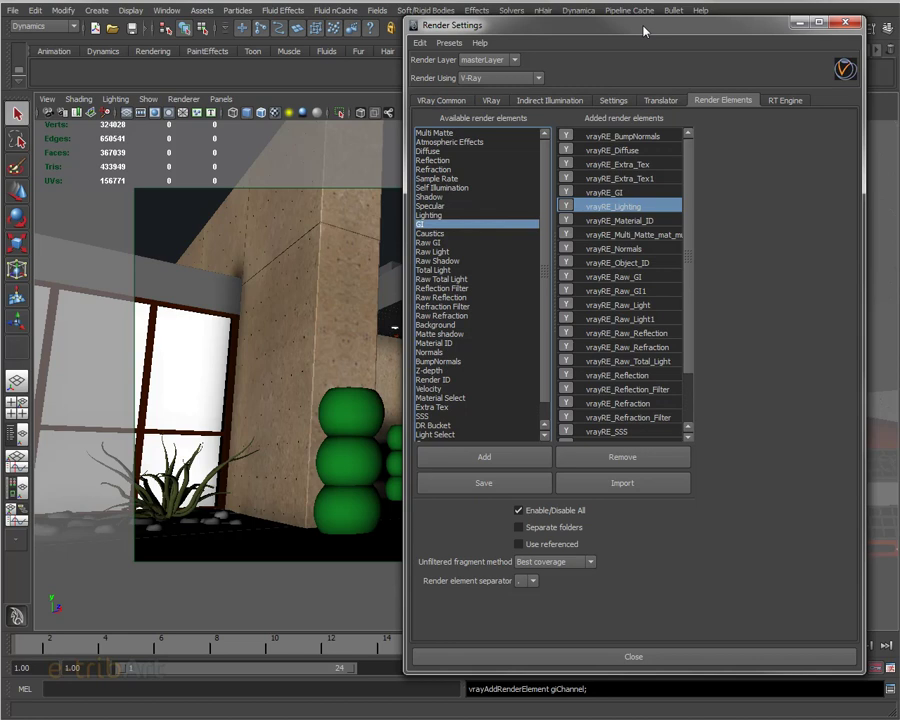
pyautogui.moveTo(643, 28); pyautogui.dragTo(631, 19)
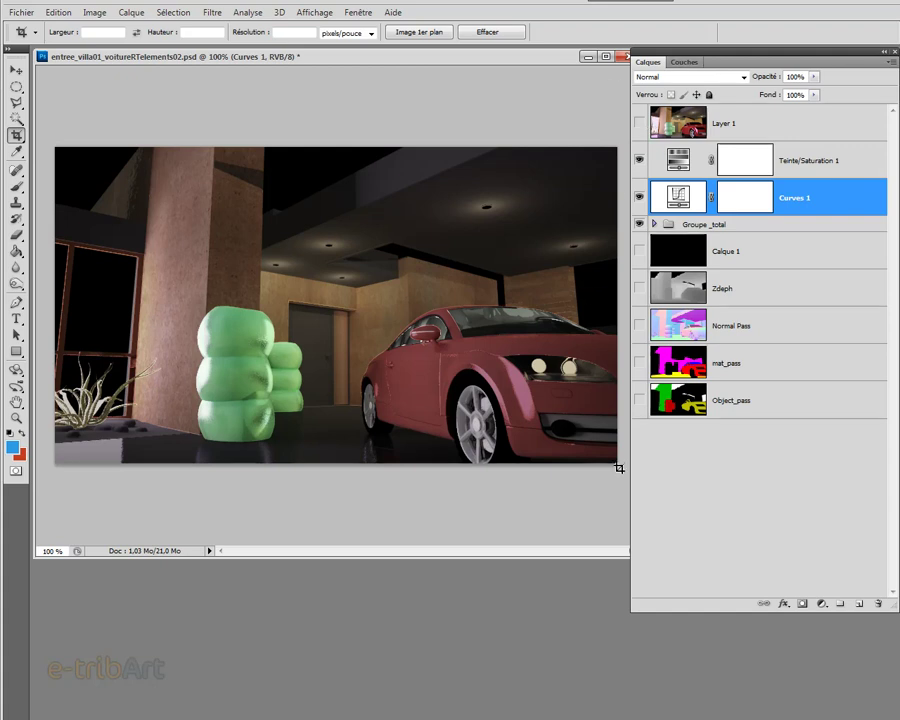
pyautogui.moveTo(37, 555); pyautogui.dragTo(52, 533)
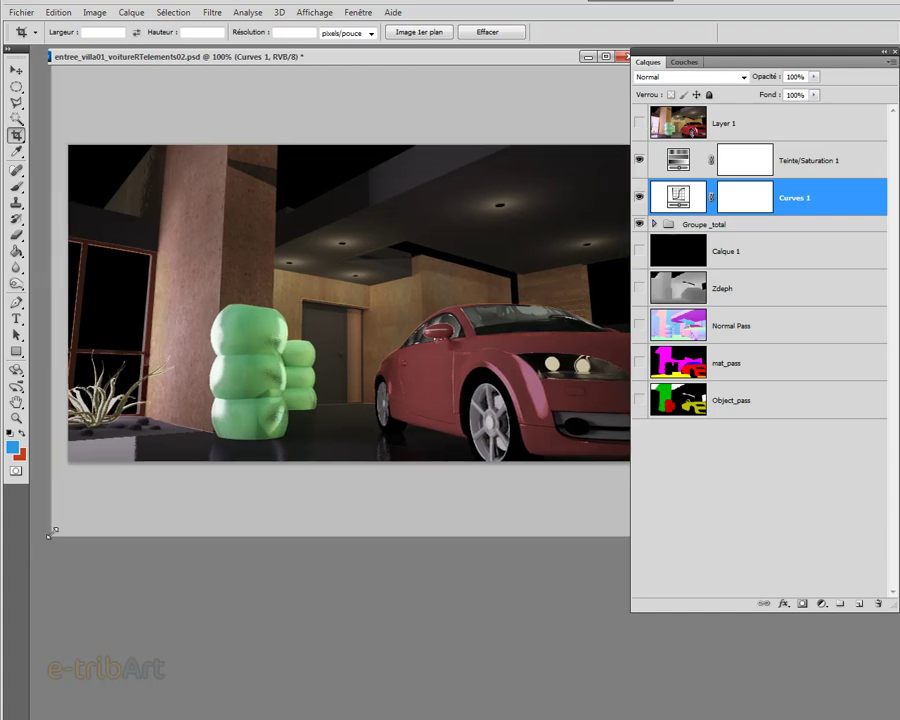
pyautogui.moveTo(342, 62); pyautogui.dragTo(332, 67)
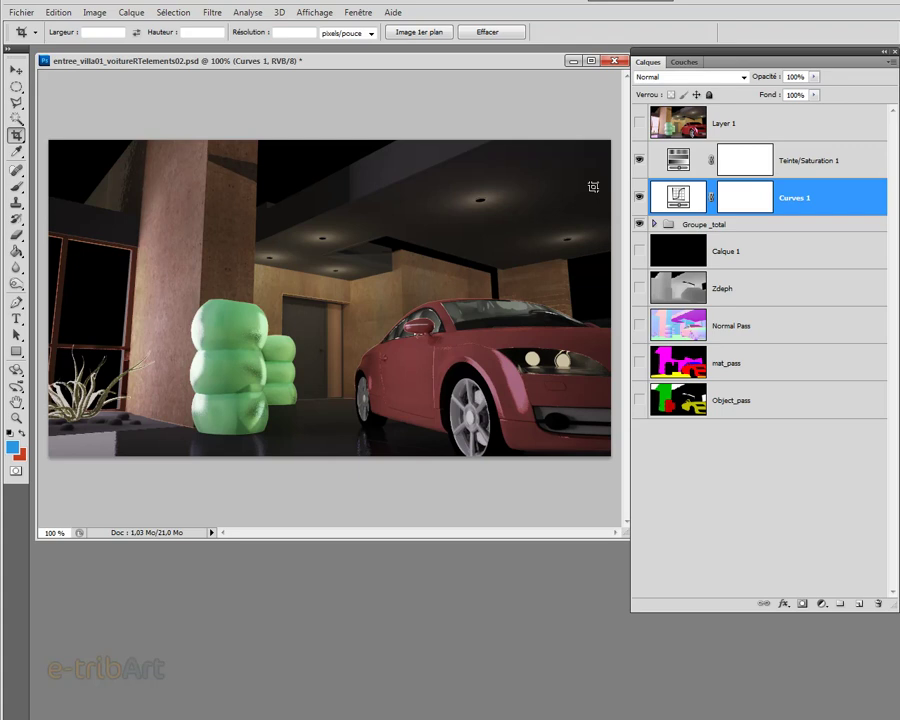
# - Expand Groupe_total and turn on self_illumination, its copy, specular and SubSurfaceScattering
pyautogui.click(654, 225)
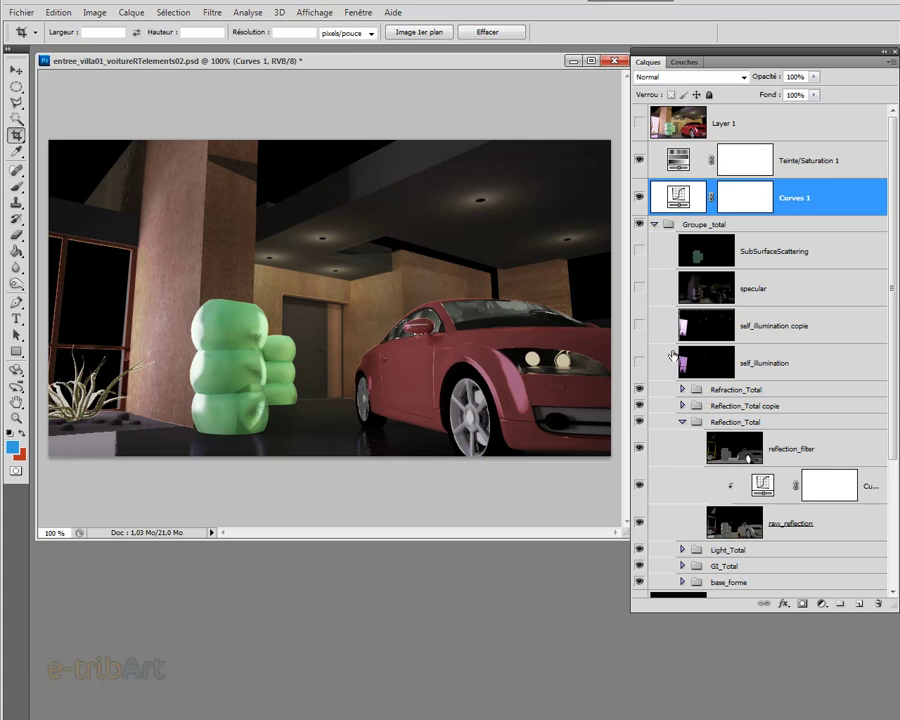
pyautogui.click(639, 362)
pyautogui.click(639, 325)
pyautogui.click(639, 288)
pyautogui.click(639, 251)
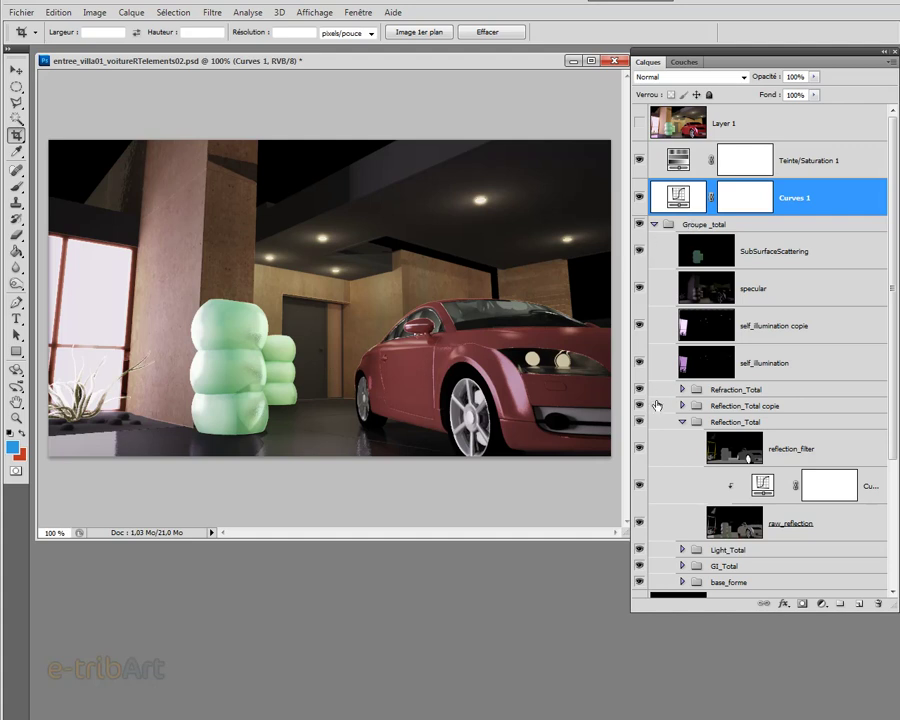
# - Peek inside base_forme, GI_Total and Light_Total, collapse them, and hide Groupe_total
pyautogui.click(682, 422)
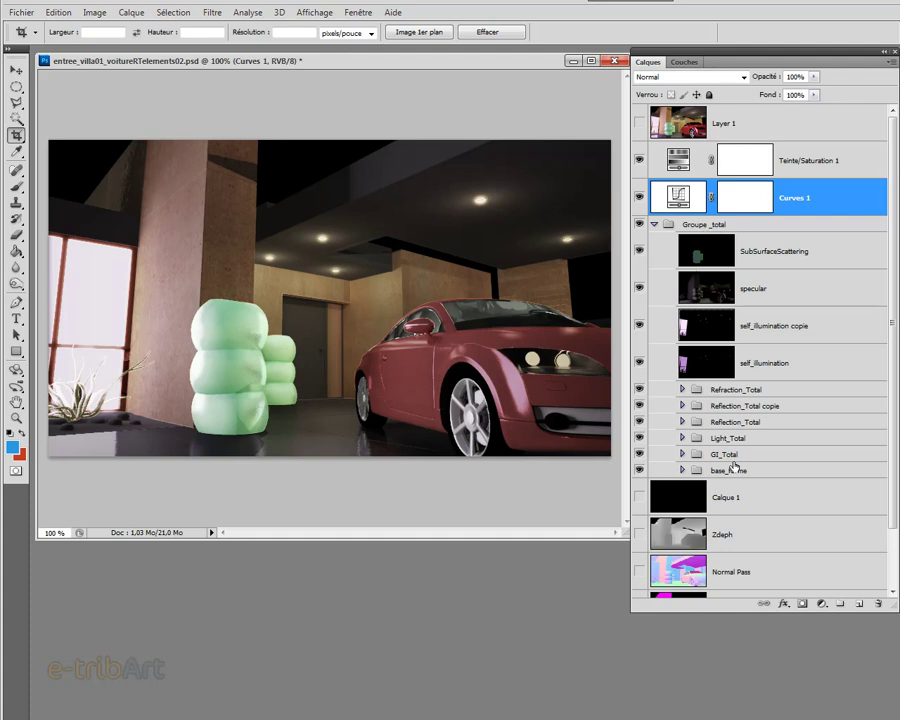
pyautogui.click(681, 470)
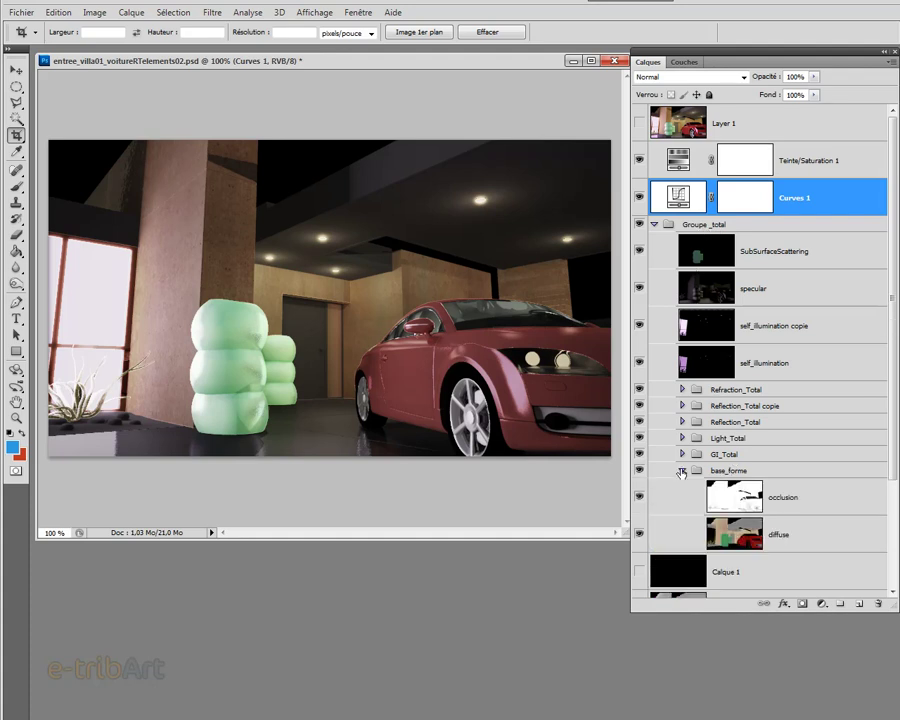
pyautogui.click(682, 454)
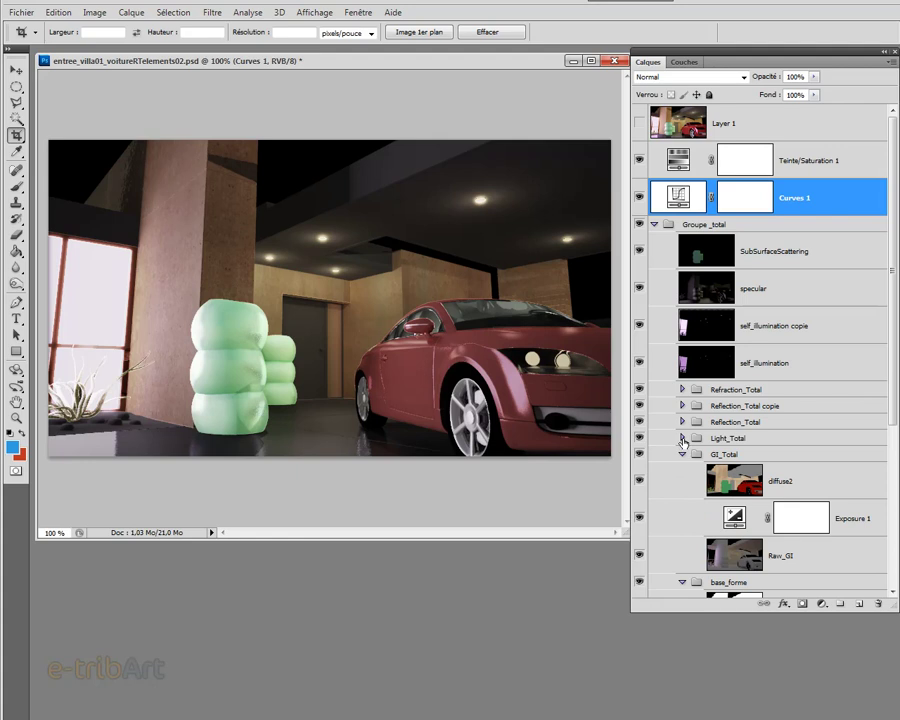
pyautogui.click(682, 438)
pyautogui.click(682, 438)
pyautogui.click(682, 454)
pyautogui.click(682, 470)
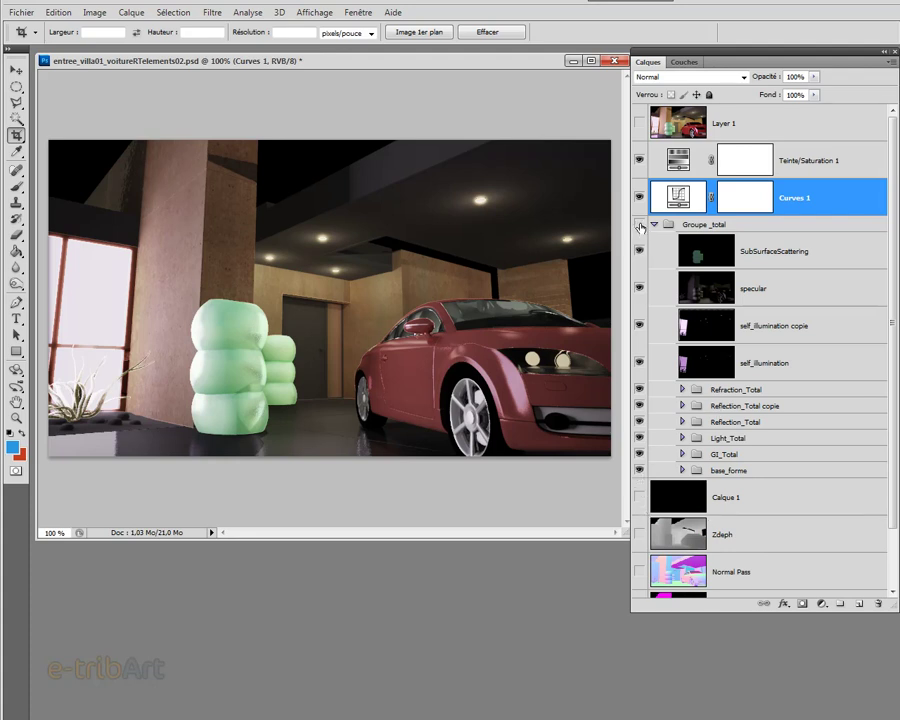
pyautogui.click(639, 224)
# - Hide Curves 1 and Teinte/Saturation 1, preview Zdeph, then show and select Normal Pass
pyautogui.click(640, 198)
pyautogui.click(639, 160)
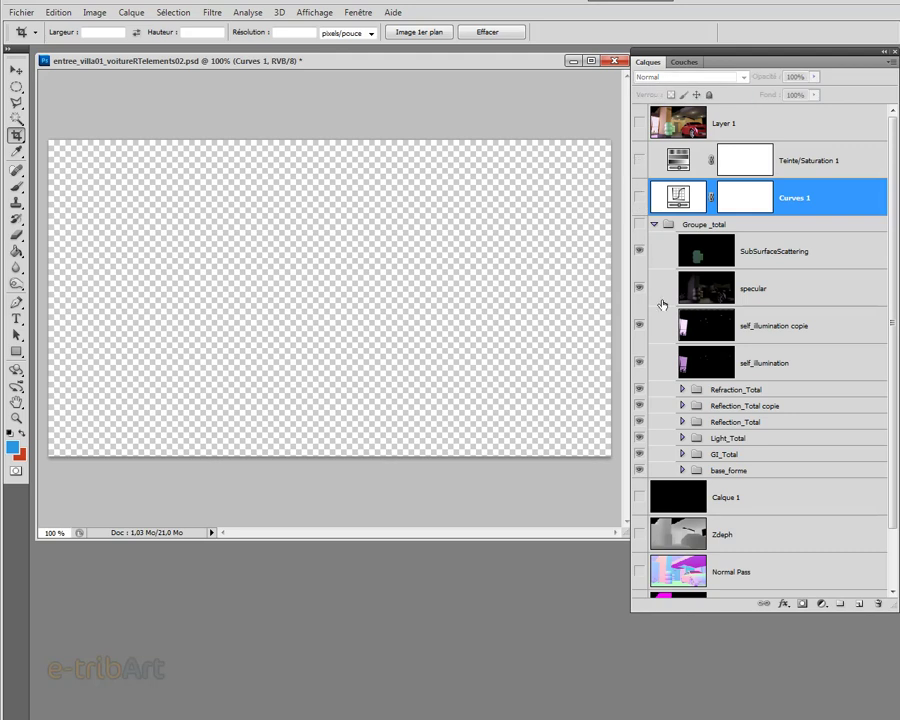
pyautogui.click(639, 535)
pyautogui.scroll(-2, 888, 530)
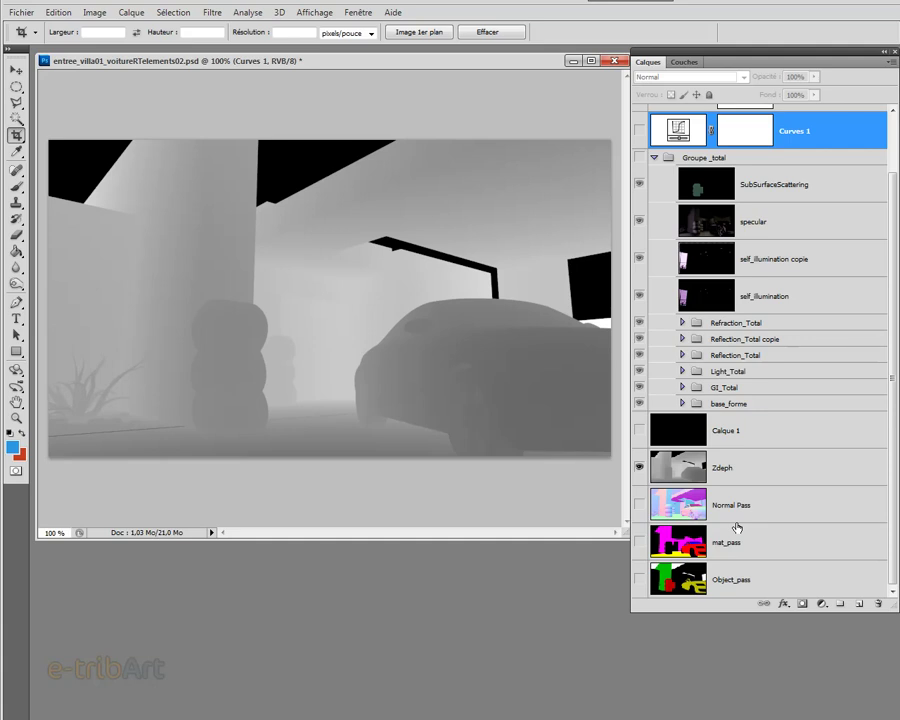
pyautogui.keyDown('alt'); pyautogui.click(639, 504); pyautogui.keyUp('alt')
pyautogui.click(683, 505)
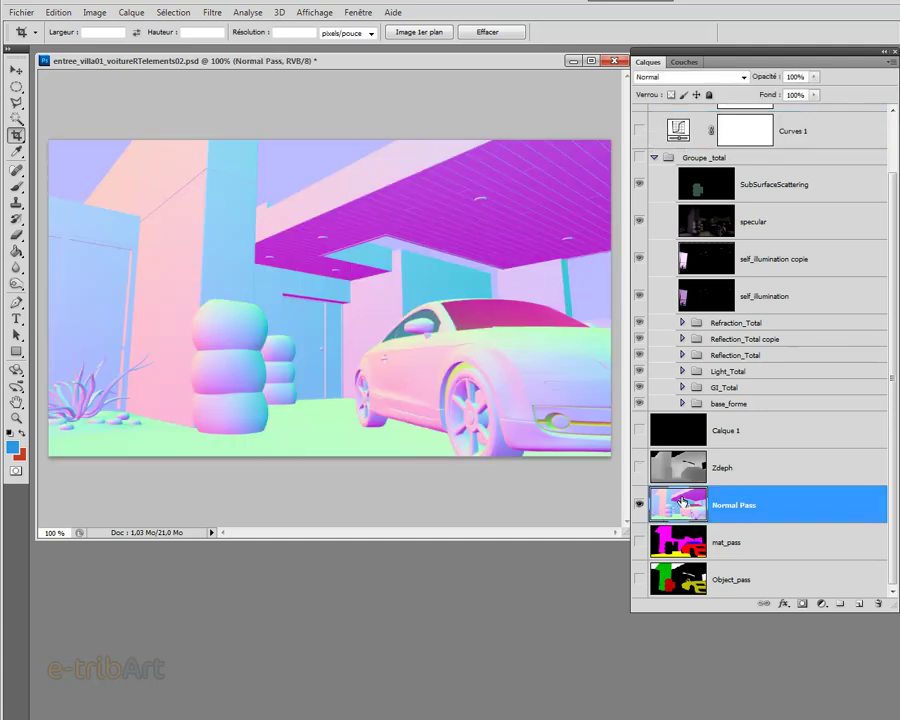
pyautogui.click(129, 14)
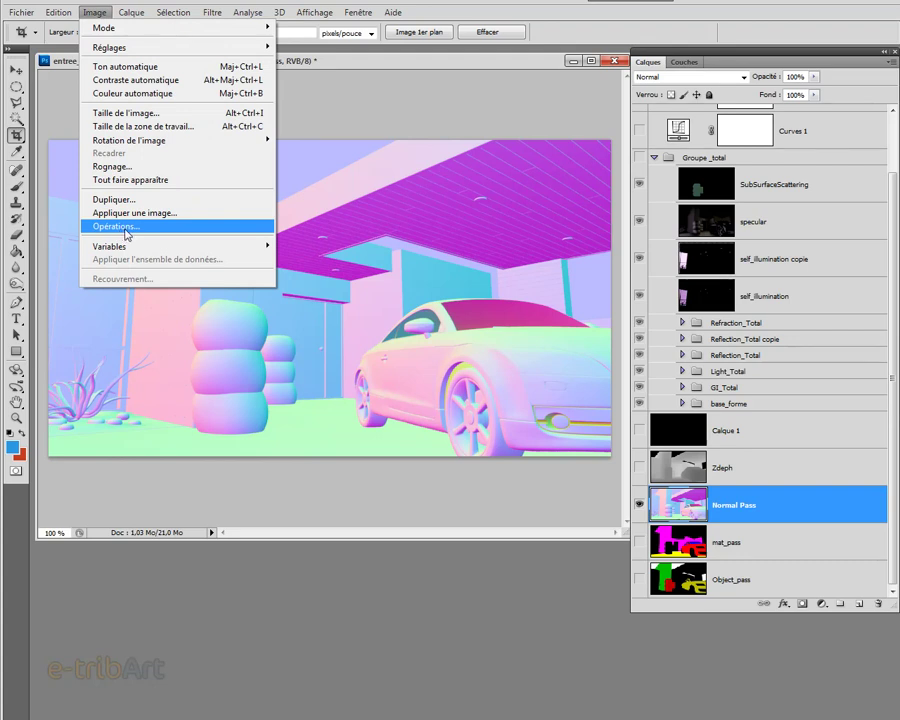
pyautogui.click(125, 232)
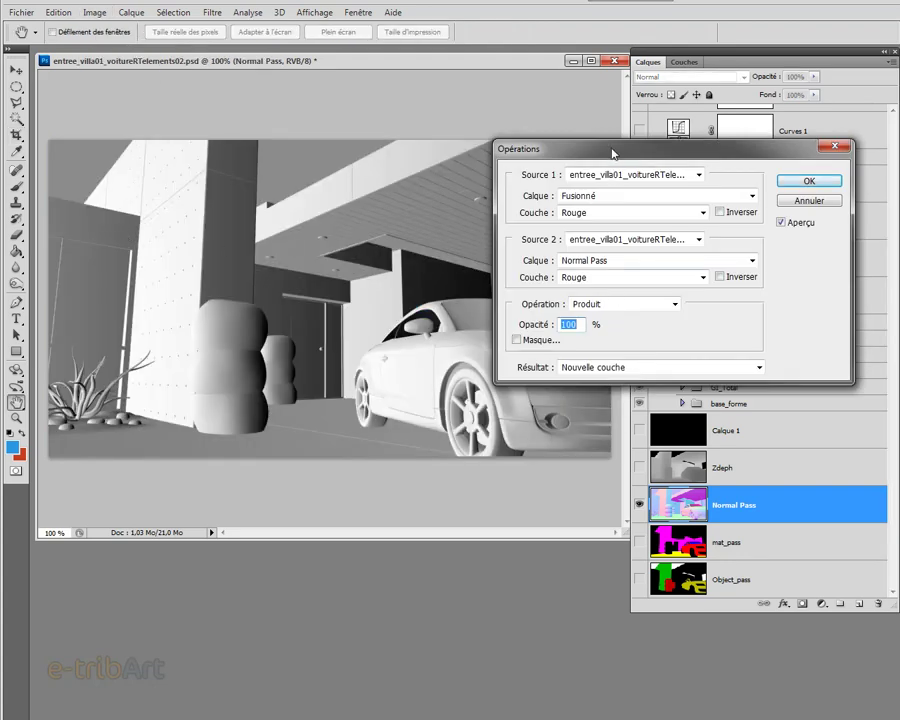
pyautogui.moveTo(615, 152); pyautogui.dragTo(555, 152)
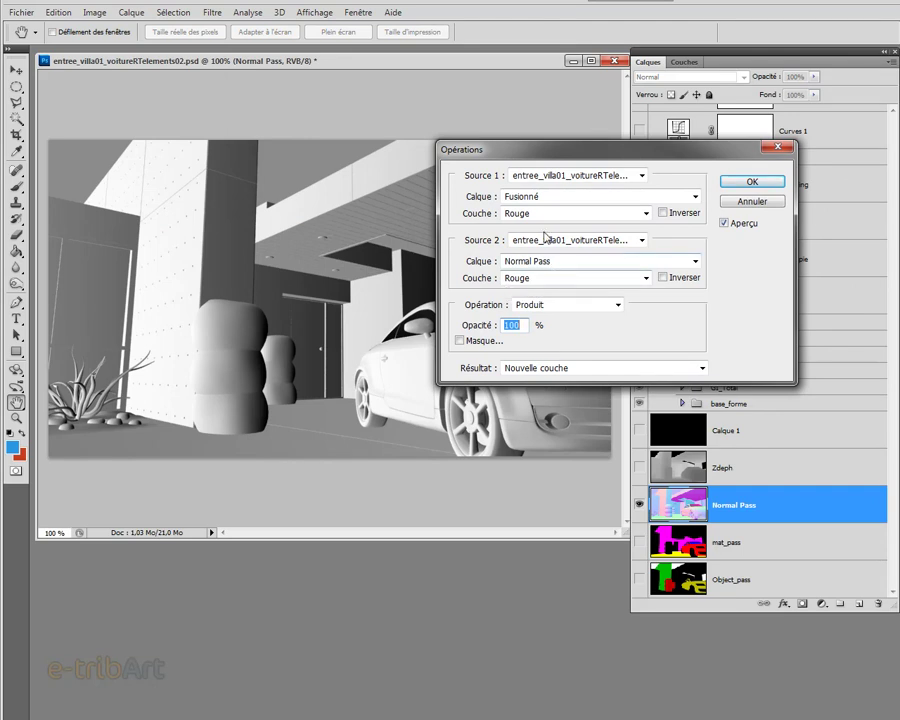
pyautogui.moveTo(550, 161)
pyautogui.mouseDown()
pyautogui.moveTo(407, 354)
pyautogui.moveTo(320, 418)
pyautogui.moveTo(303, 481)
pyautogui.mouseUp()
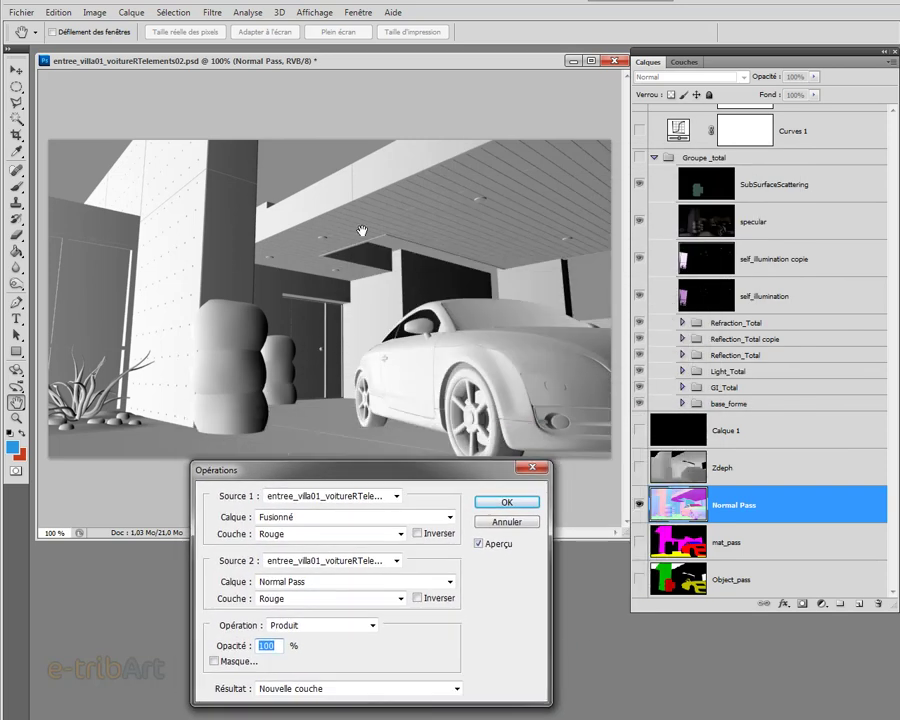
pyautogui.click(532, 522)
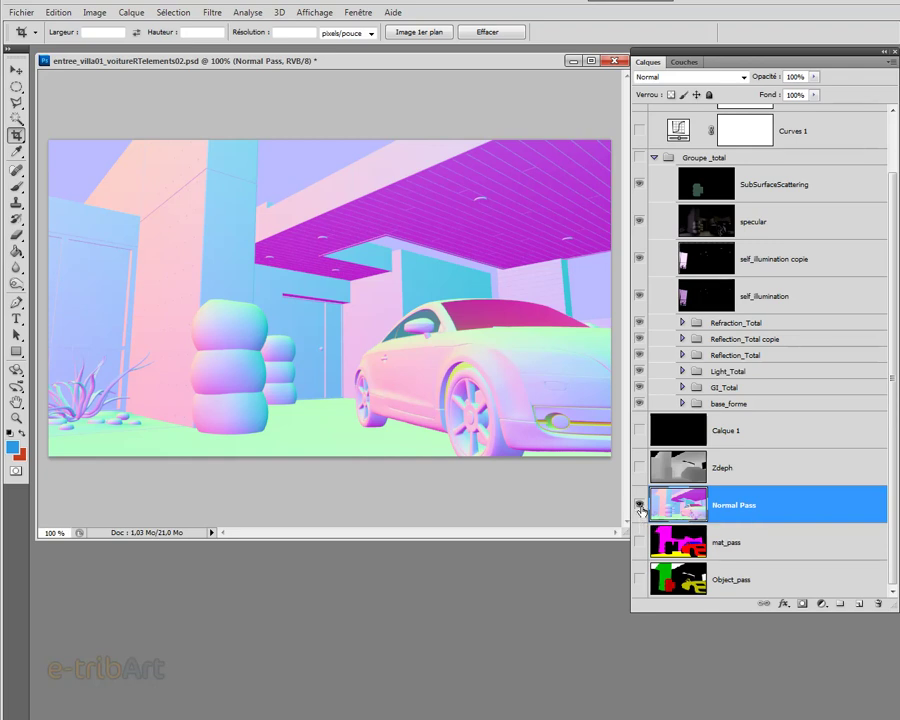
# - Preview mat_pass and Object_pass alone, then turn on Calque 1, Zdeph, Normal Pass and mat_pass
pyautogui.click(641, 510)
pyautogui.click(641, 510)
pyautogui.click(641, 510)
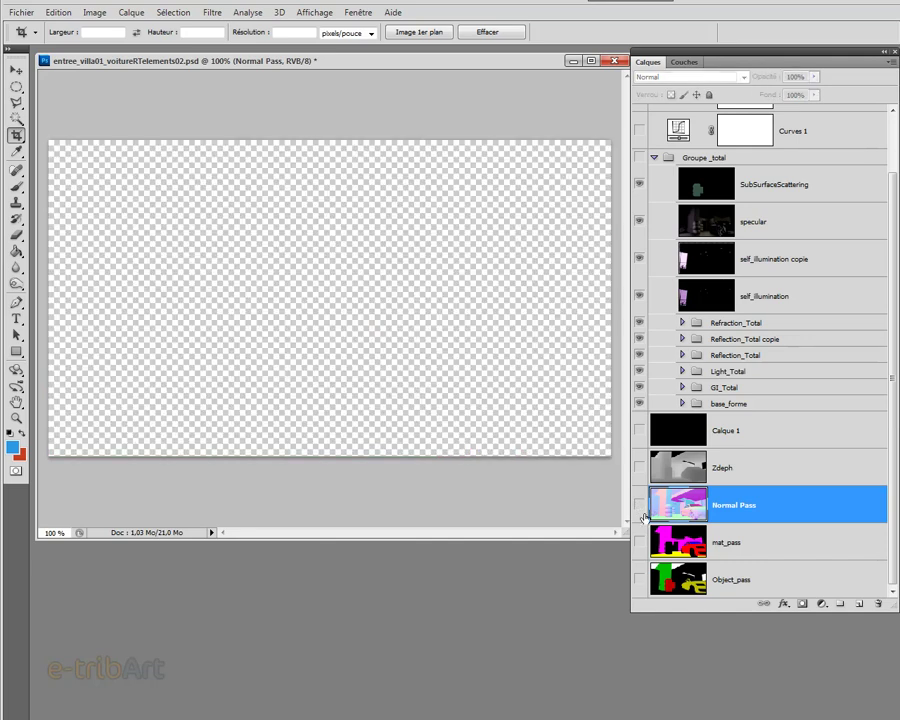
pyautogui.click(640, 543)
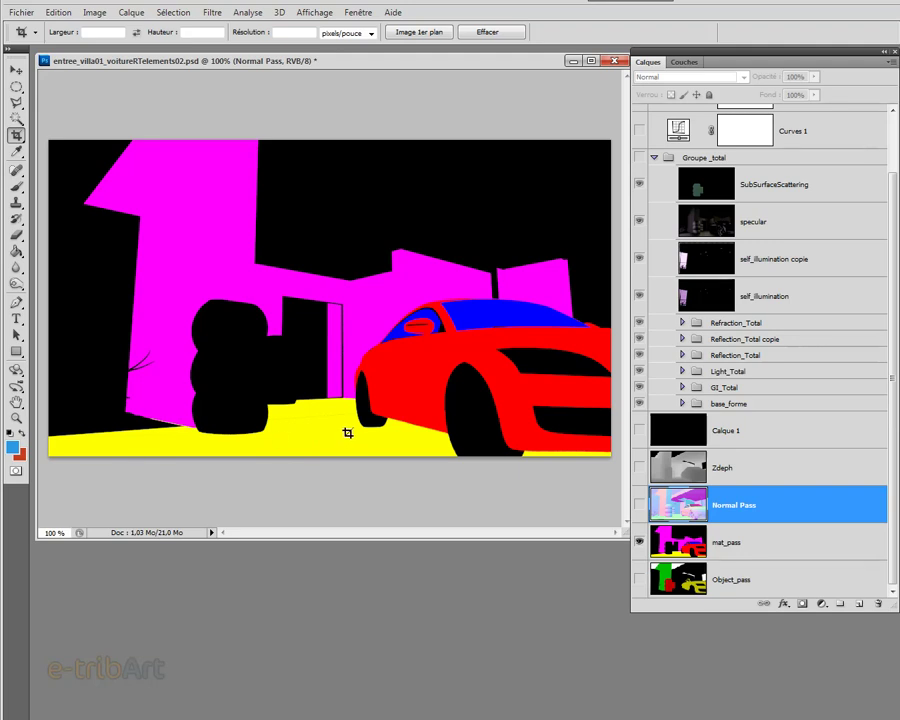
pyautogui.click(640, 543)
pyautogui.click(639, 579)
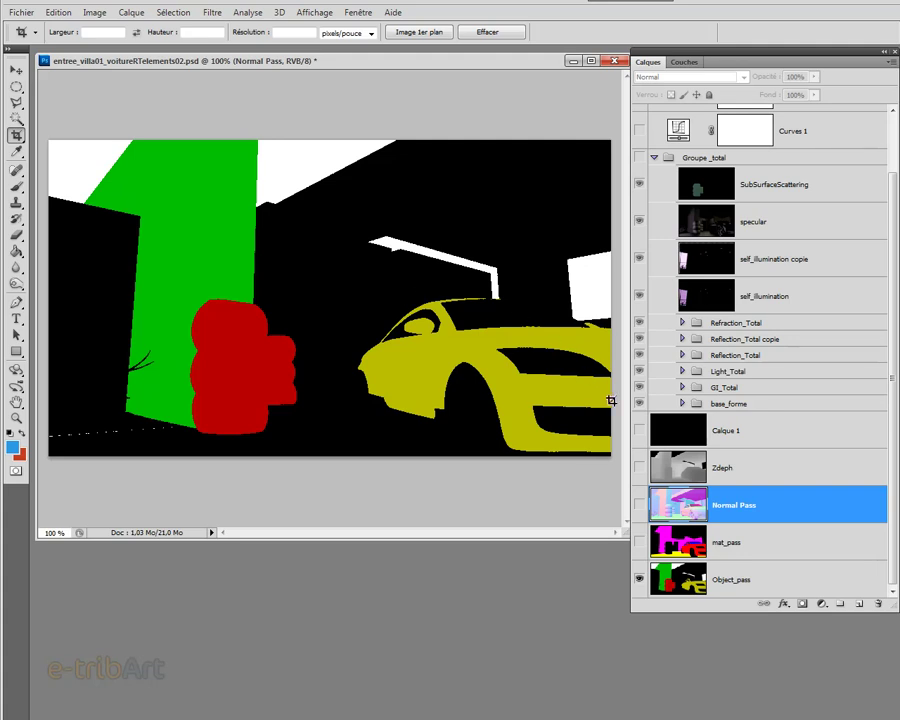
pyautogui.click(639, 430)
pyautogui.moveTo(638, 467); pyautogui.dragTo(639, 543)
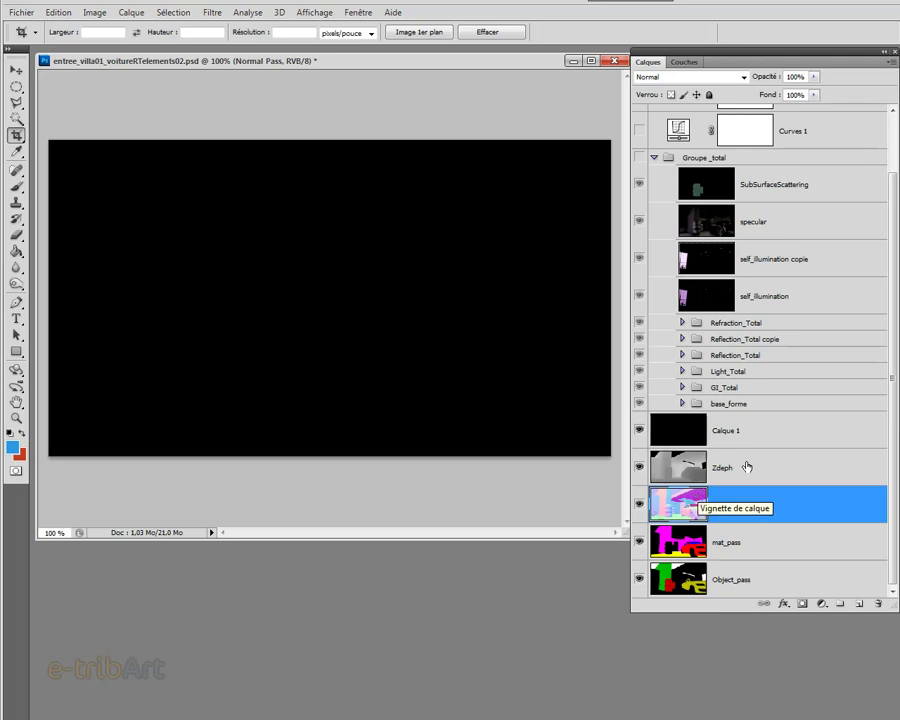
# - Select Zdeph, then mat_pass, then base_forme, and expand base_forme to list occlusion and diffuse
pyautogui.click(695, 478)
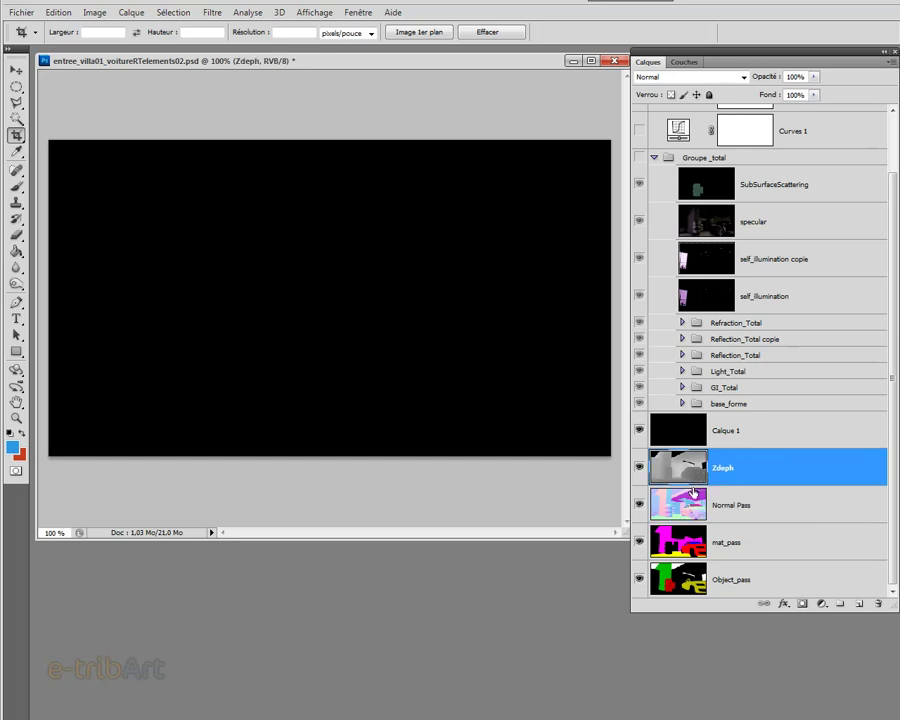
pyautogui.click(684, 549)
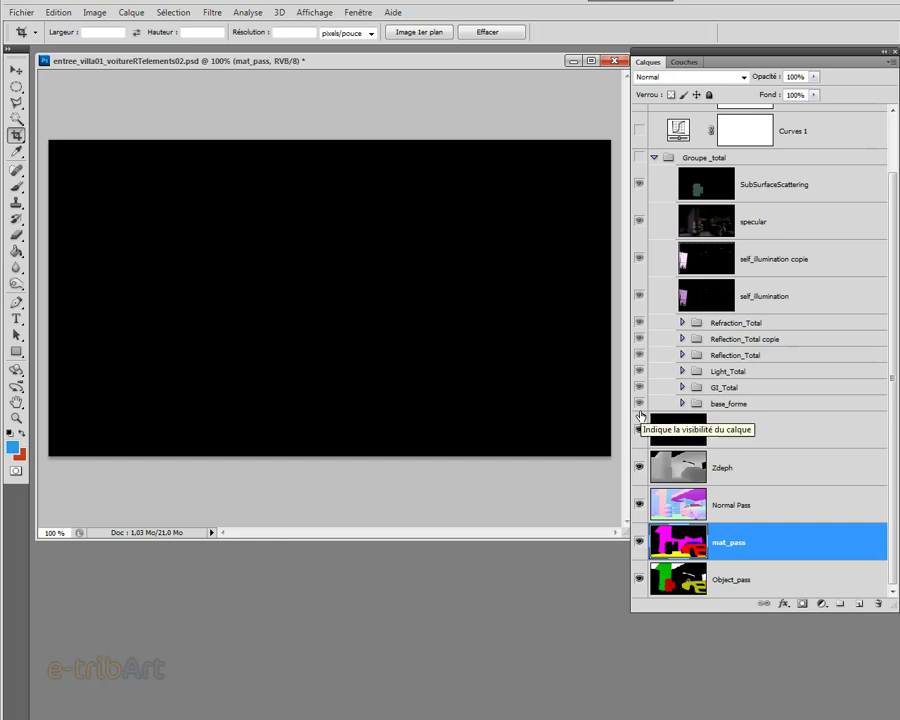
pyautogui.click(696, 404)
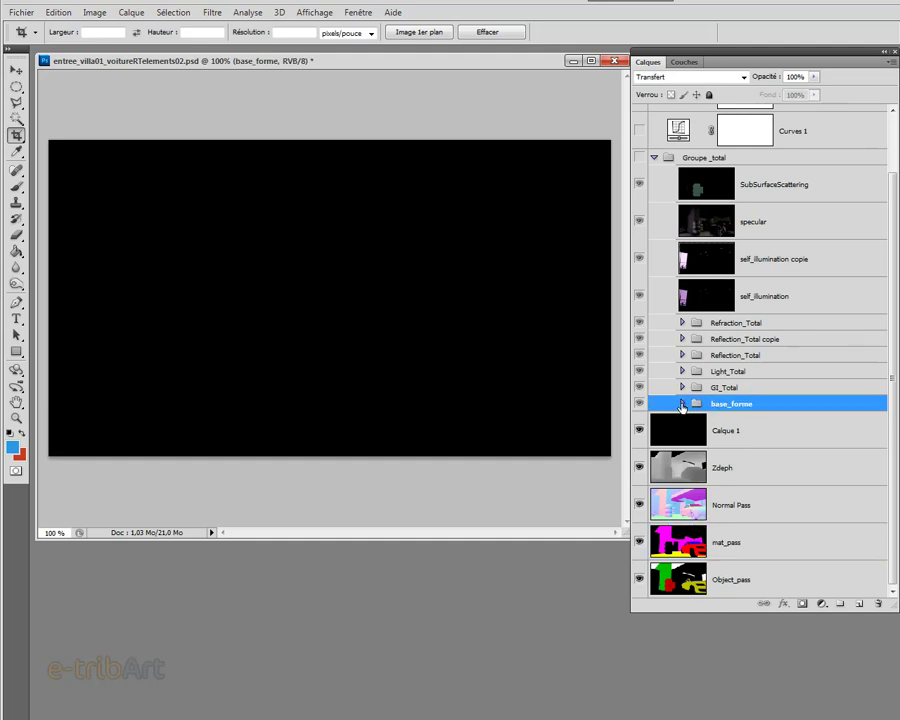
pyautogui.click(682, 404)
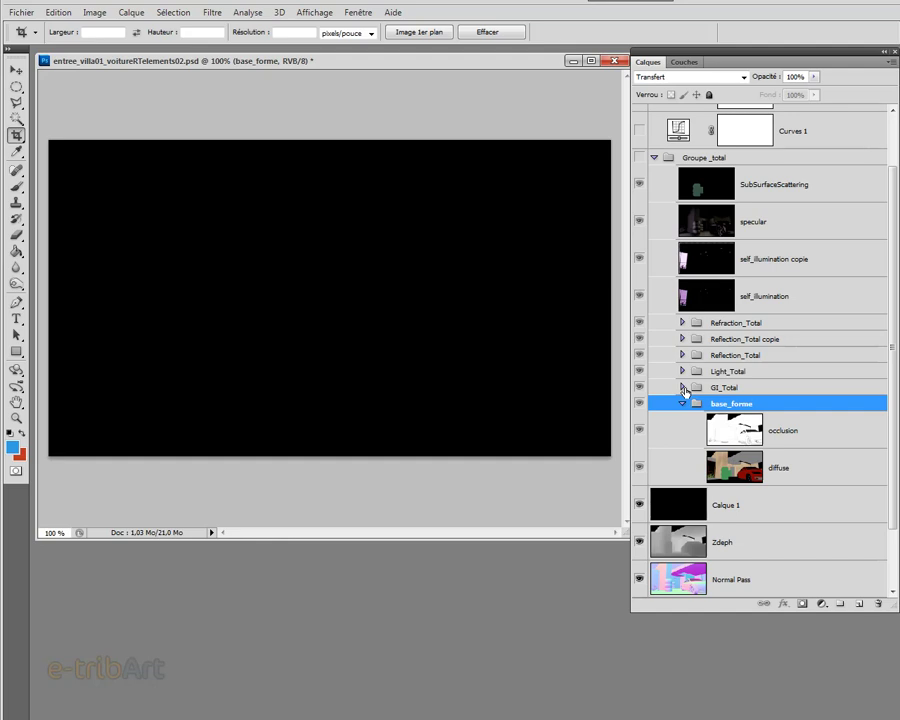
# - Hide the other Groupe_total passes, showing only base_forme with occlusion over diffuse
pyautogui.click(800, 467)
pyautogui.click(790, 430)
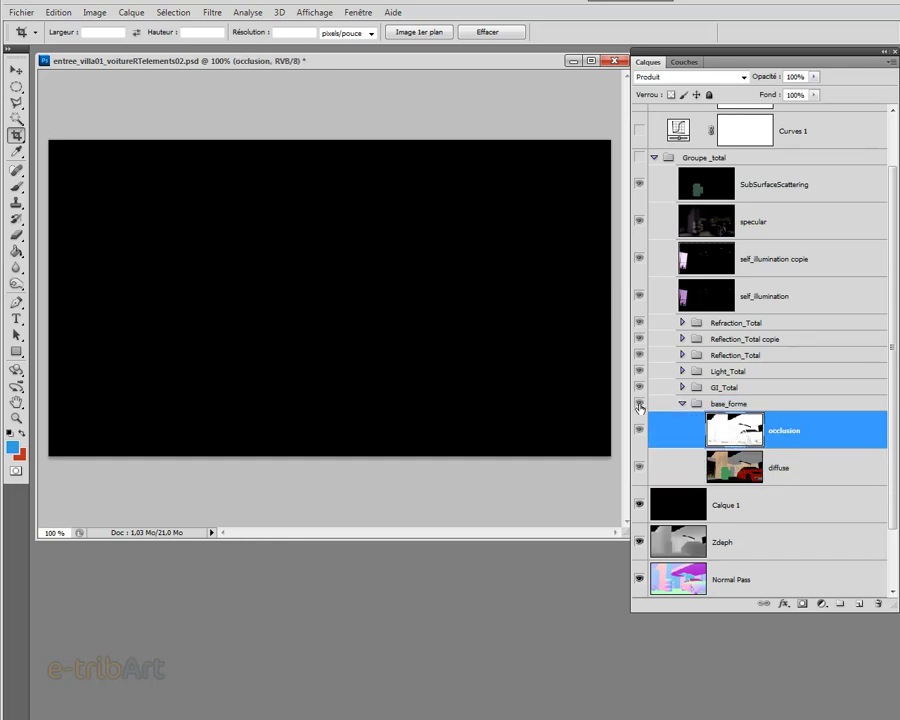
pyautogui.click(639, 157)
pyautogui.moveTo(640, 184); pyautogui.dragTo(640, 418)
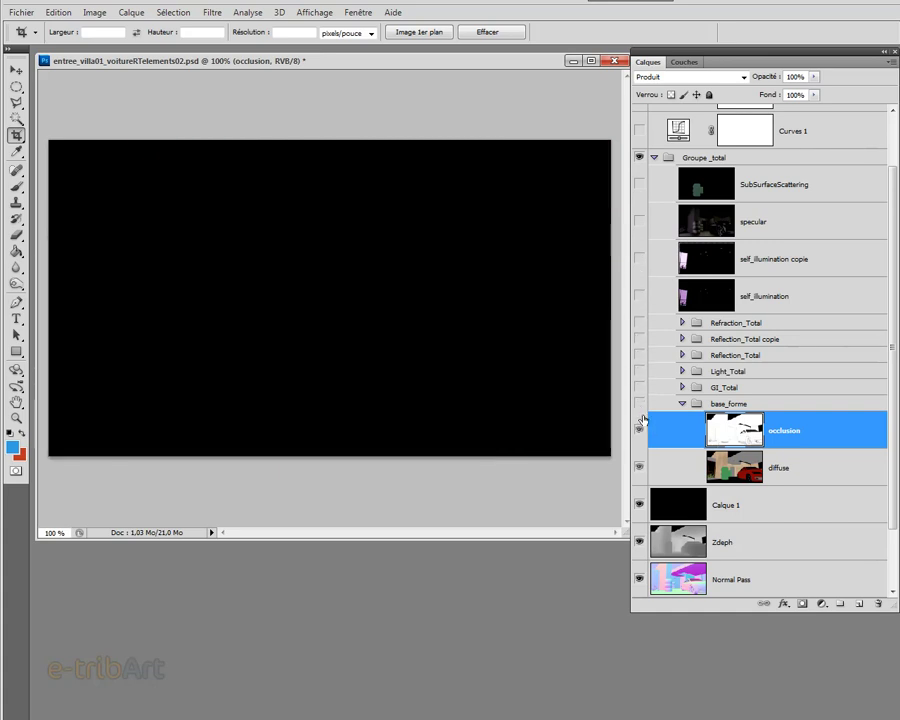
pyautogui.click(639, 403)
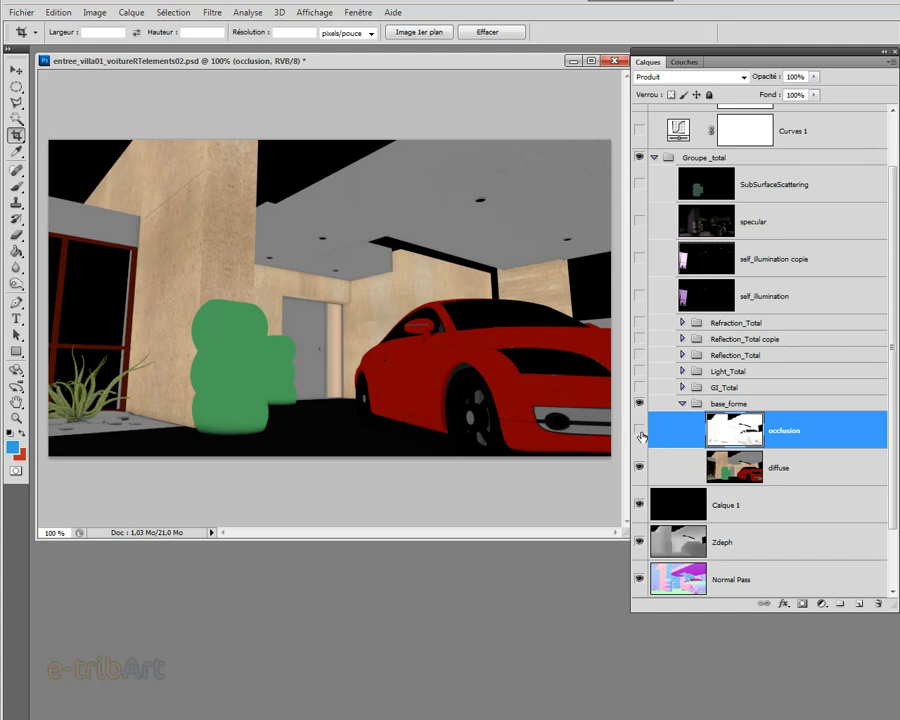
pyautogui.click(639, 430)
pyautogui.hotkey('alt', '[')
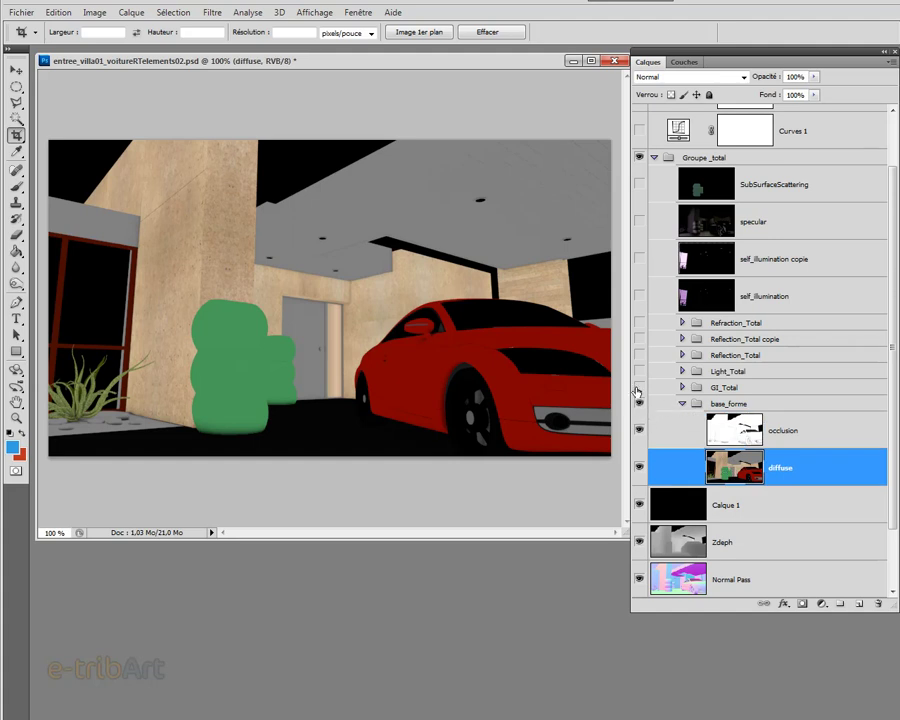
# - Turn on GI_Total and expand it to review diffuse2, Raw_GI and Exposure 1
pyautogui.click(639, 388)
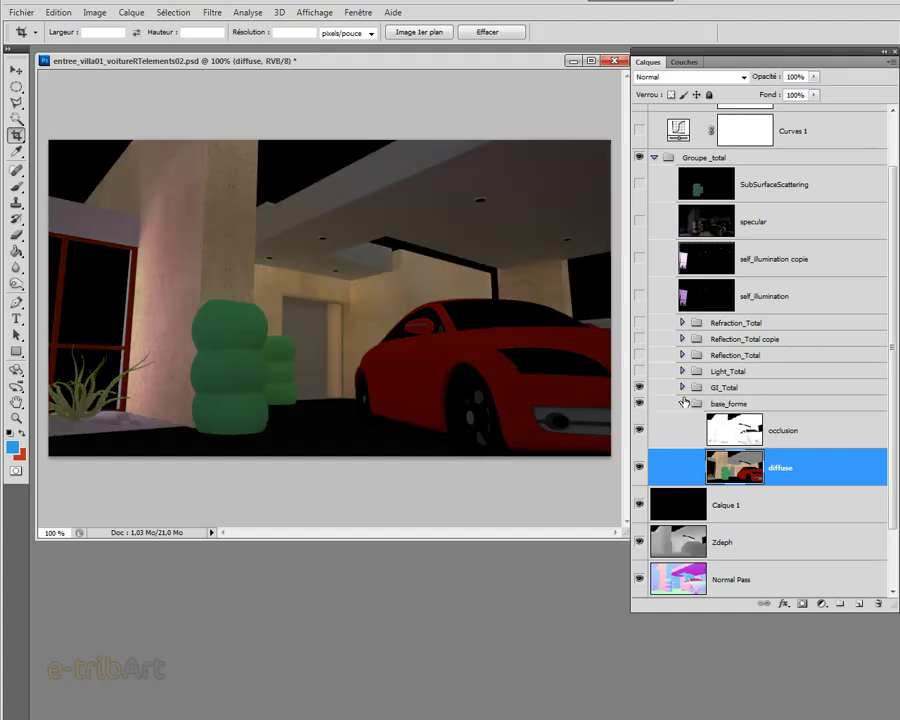
pyautogui.click(683, 388)
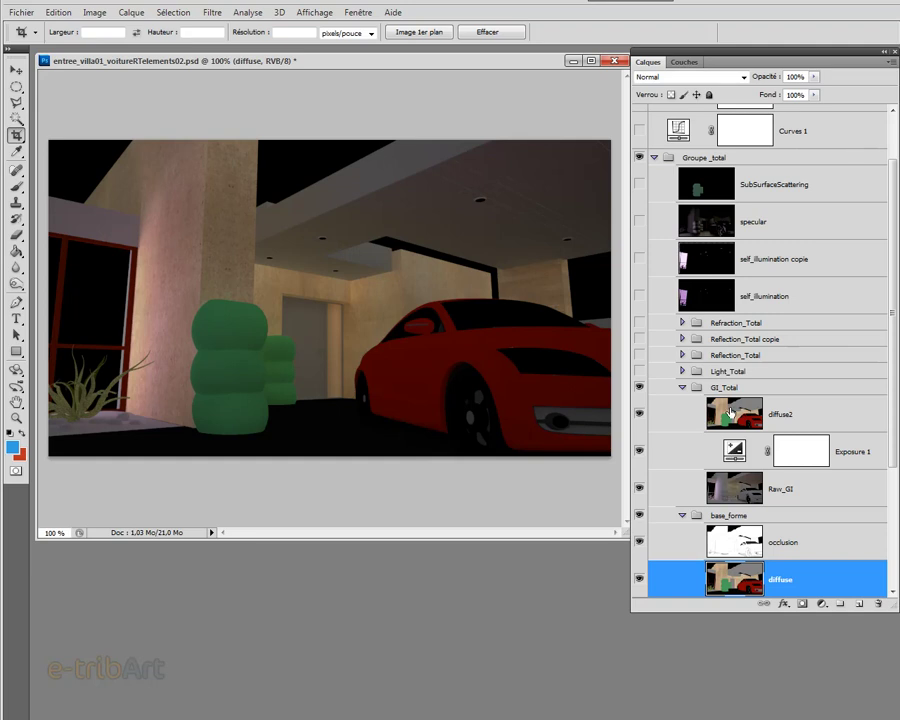
pyautogui.click(731, 412)
pyautogui.click(731, 489)
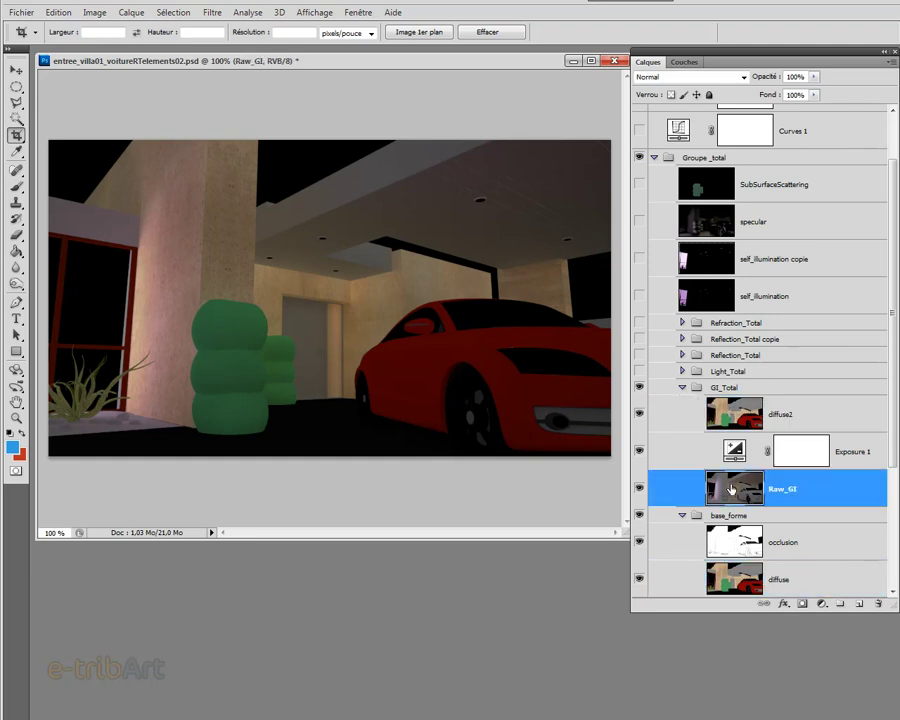
pyautogui.click(735, 451)
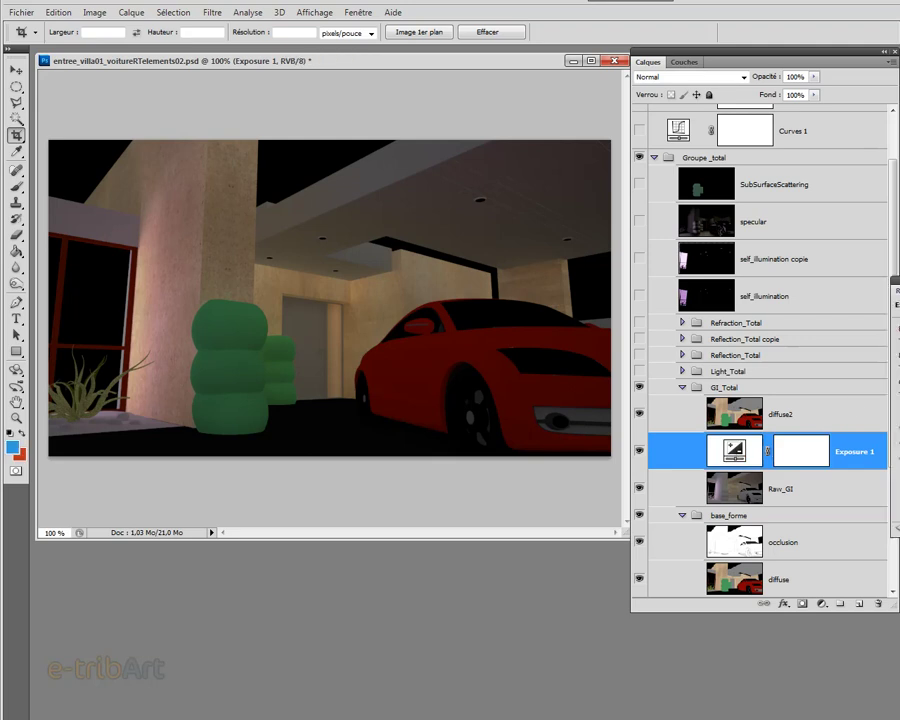
# - Set the GI_Total Exposure 1 adjustment to +1,15, down from +1,28
pyautogui.doubleClick(734, 451)
pyautogui.moveTo(400, 409); pyautogui.dragTo(460, 409)
pyautogui.moveTo(468, 474)
pyautogui.mouseDown()
pyautogui.moveTo(458, 474)
pyautogui.moveTo(489, 478)
pyautogui.moveTo(452, 476)
pyautogui.moveTo(480, 483)
pyautogui.moveTo(472, 486)
pyautogui.mouseUp()
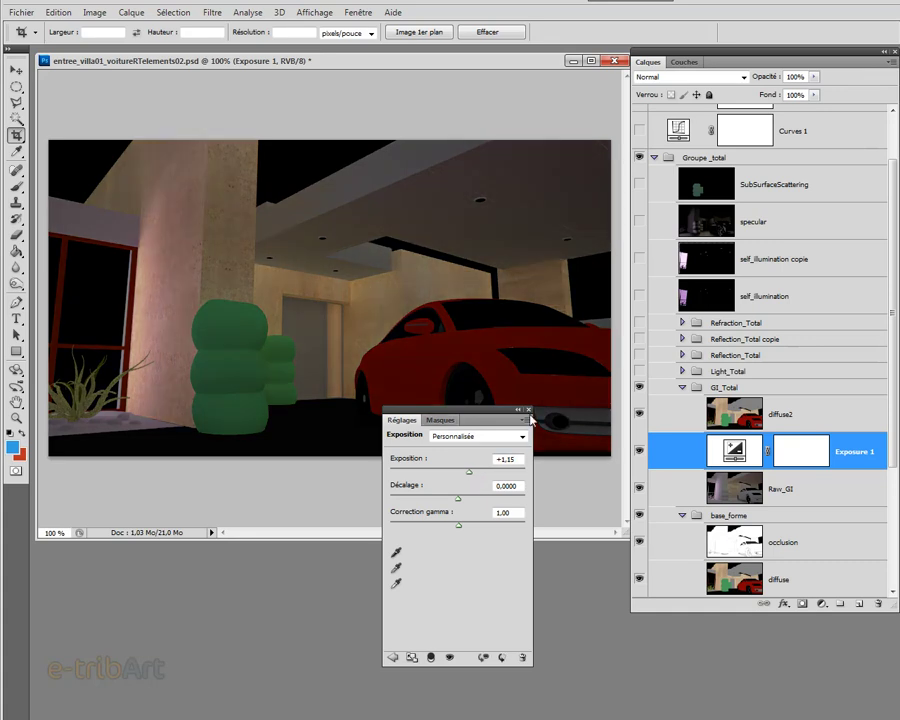
pyautogui.click(529, 410)
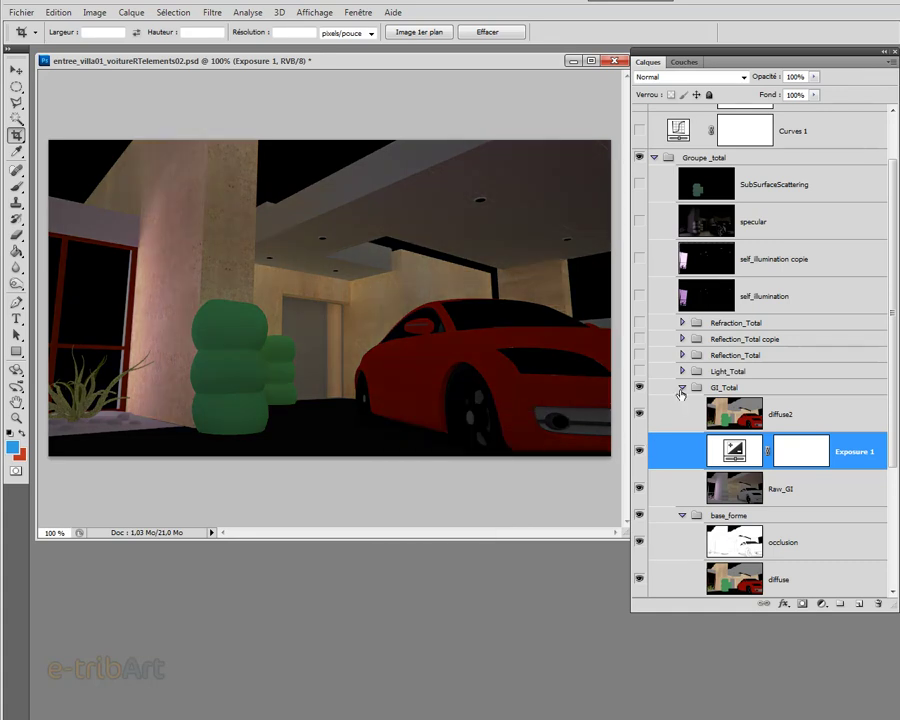
# - Collapse GI_Total, then expand and switch on the Light_Total pass
pyautogui.click(682, 387)
pyautogui.click(682, 371)
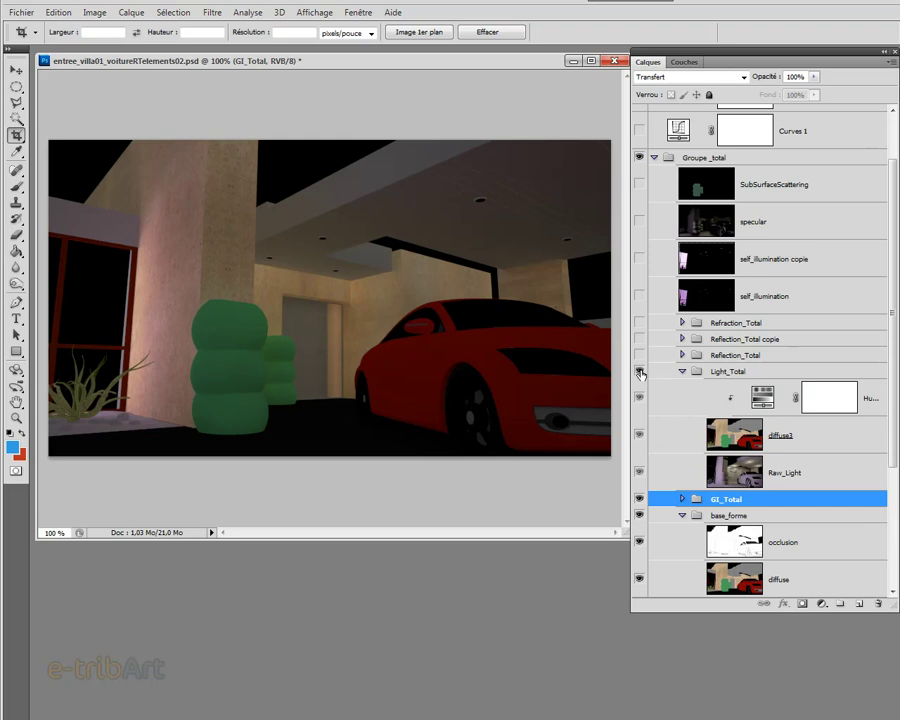
pyautogui.click(639, 371)
# - Keep the Hue/Saturation layer clipped above diffuse3 and open its settings, all values at 0
pyautogui.click(757, 393)
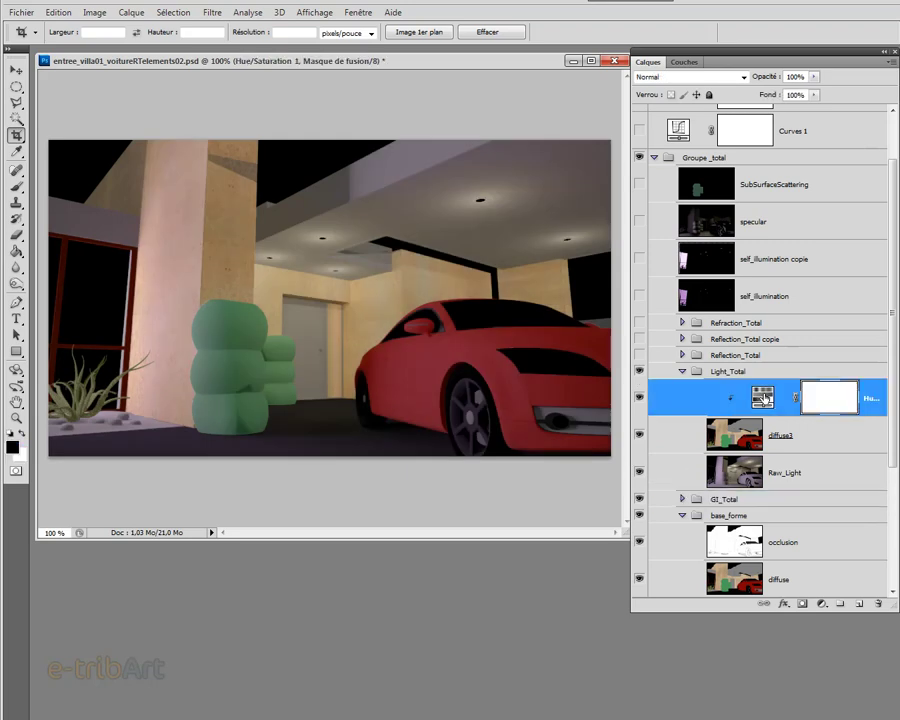
pyautogui.click(760, 395)
pyautogui.moveTo(762, 396); pyautogui.dragTo(757, 452)
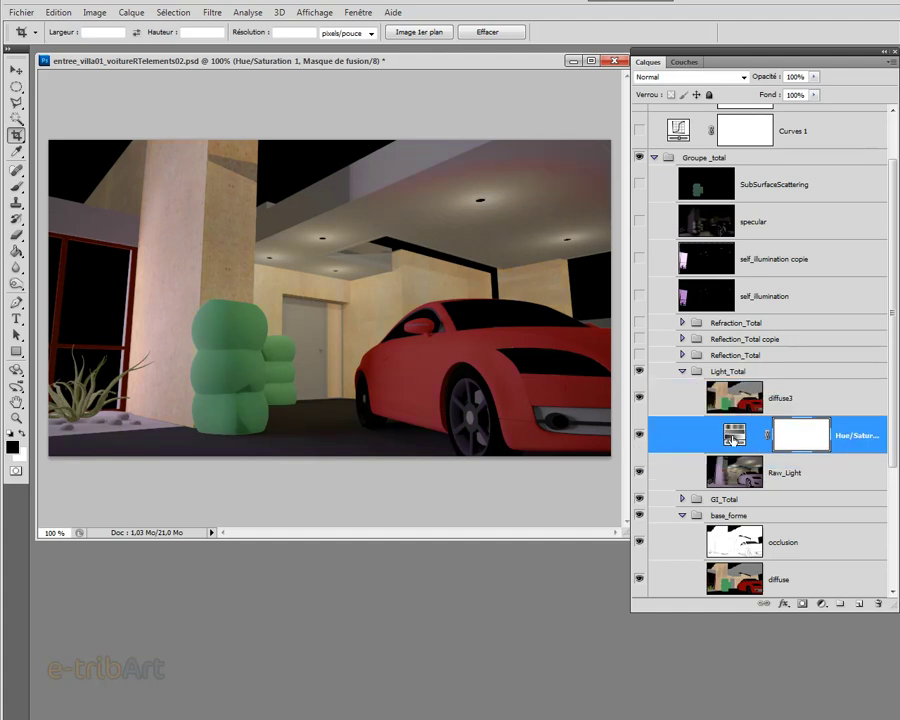
pyautogui.click(735, 440)
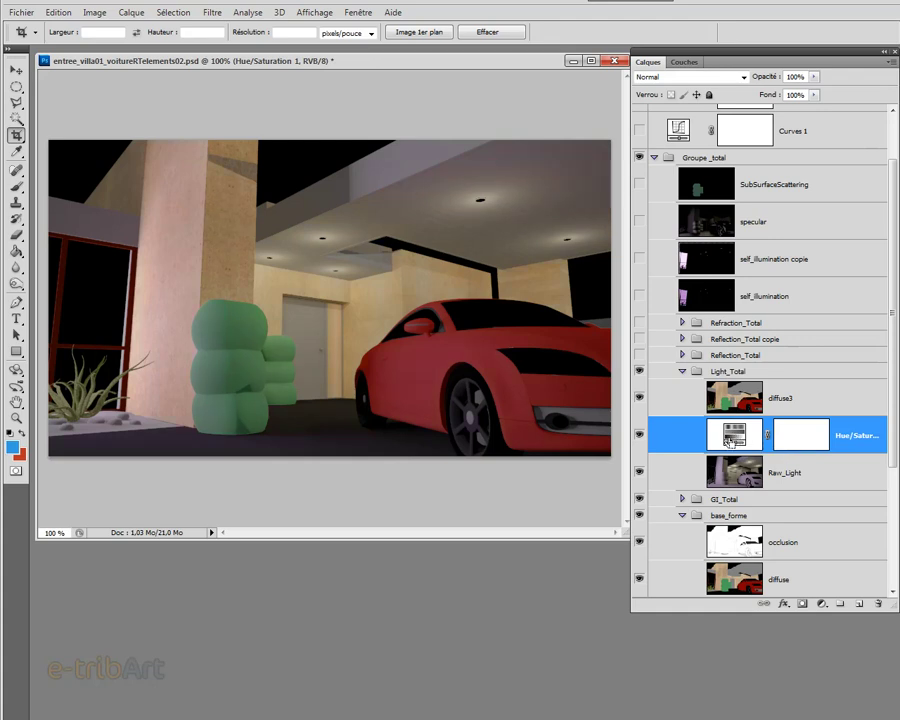
pyautogui.hotkey('ctrl', 'z')
pyautogui.click(733, 463)
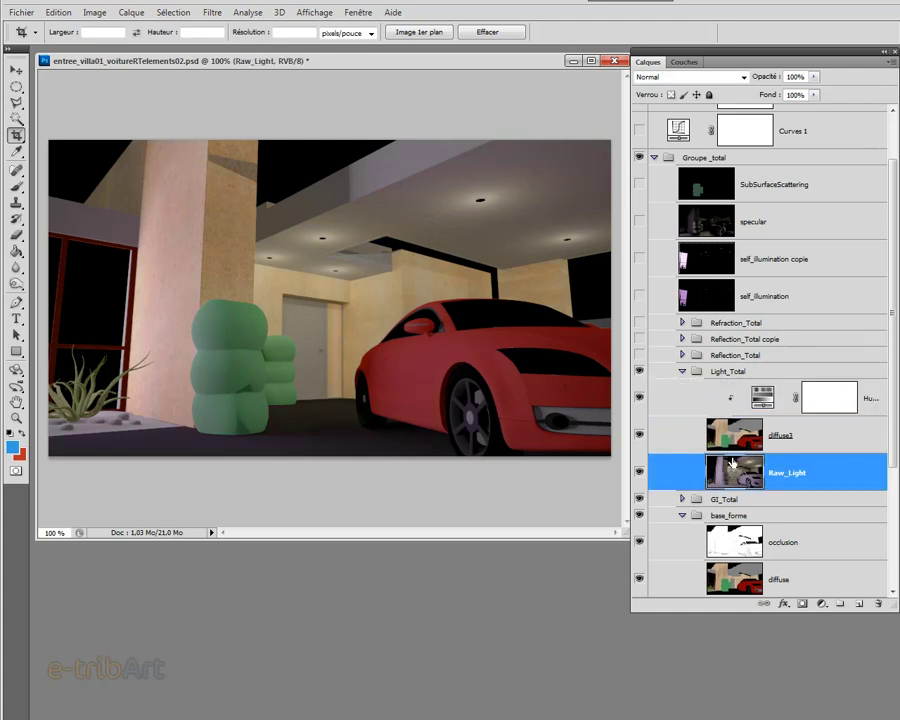
pyautogui.doubleClick(763, 397)
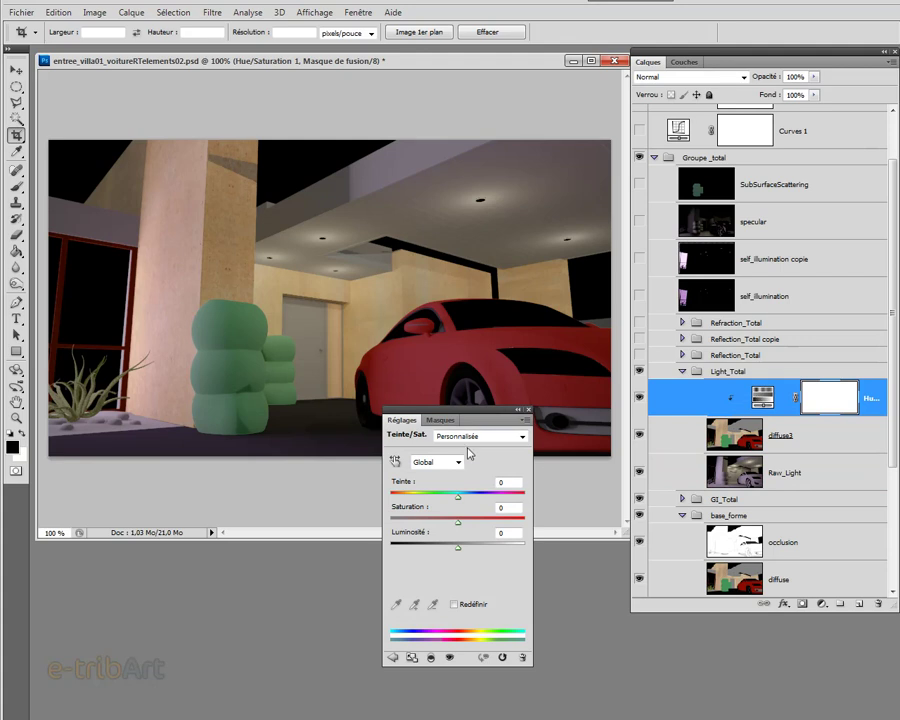
# - Set Light_Total's Hue/Saturation 1 to Saturation -2 and Teinte -6
pyautogui.moveTo(458, 522)
pyautogui.mouseDown()
pyautogui.moveTo(420, 523)
pyautogui.moveTo(512, 524)
pyautogui.moveTo(454, 527)
pyautogui.mouseUp()
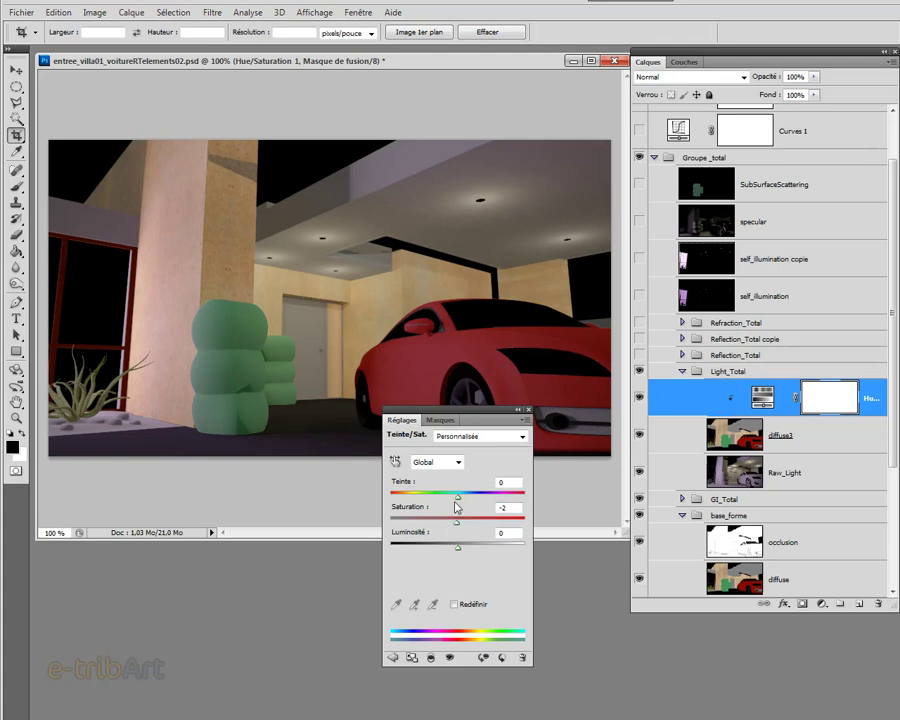
pyautogui.moveTo(459, 496)
pyautogui.mouseDown()
pyautogui.moveTo(520, 500)
pyautogui.moveTo(405, 495)
pyautogui.moveTo(454, 515)
pyautogui.mouseUp()
pyautogui.click(683, 500)
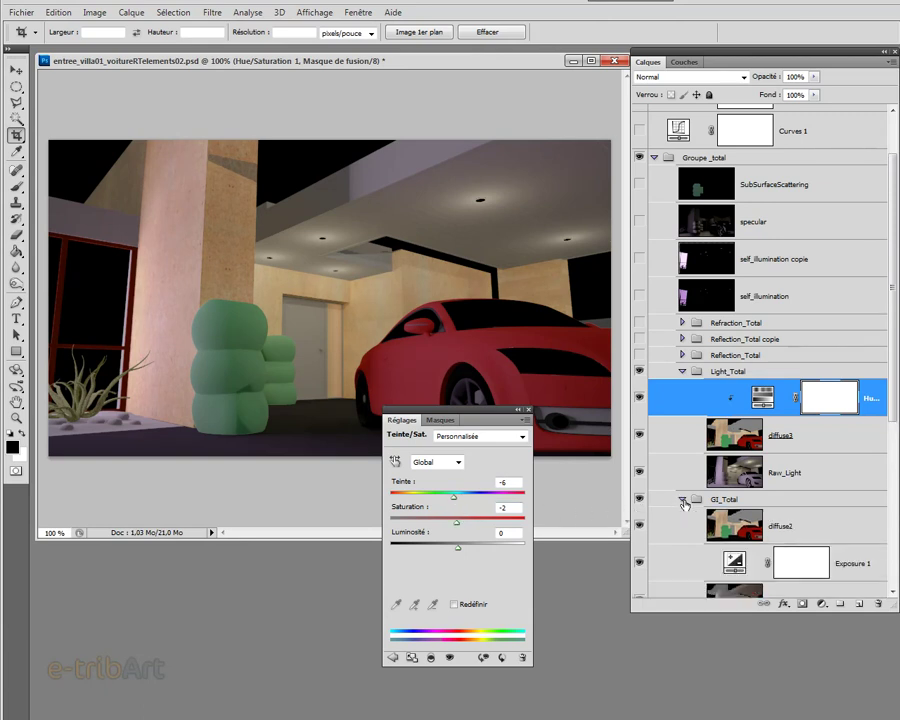
pyautogui.scroll(-1, 736, 552)
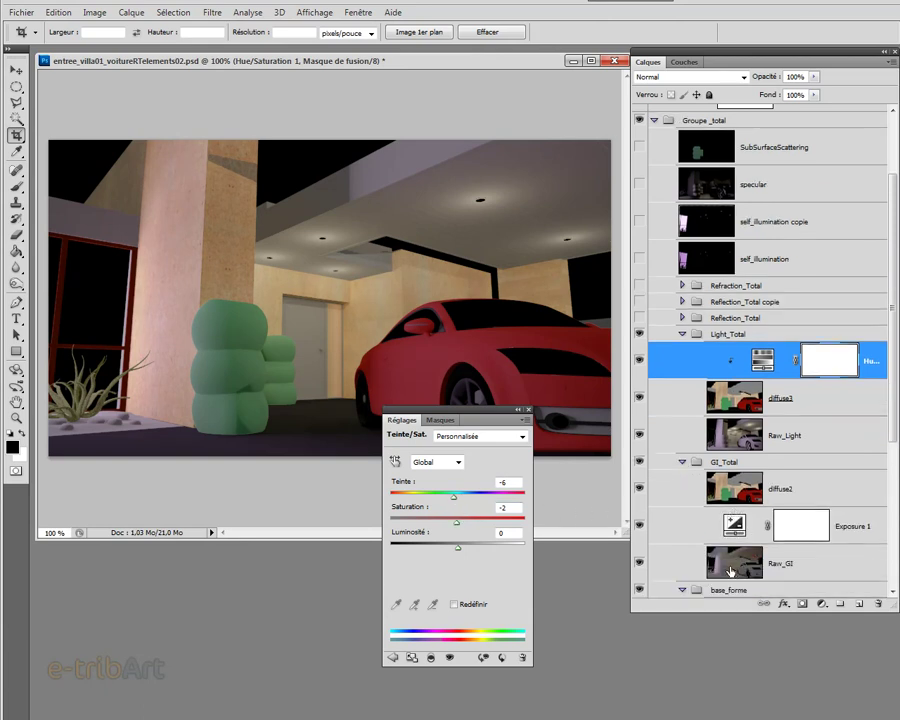
# - Close the adjustment settings, collapse Light_Total, GI_Total and base_forme, and expand Reflection_Total
pyautogui.click(521, 409)
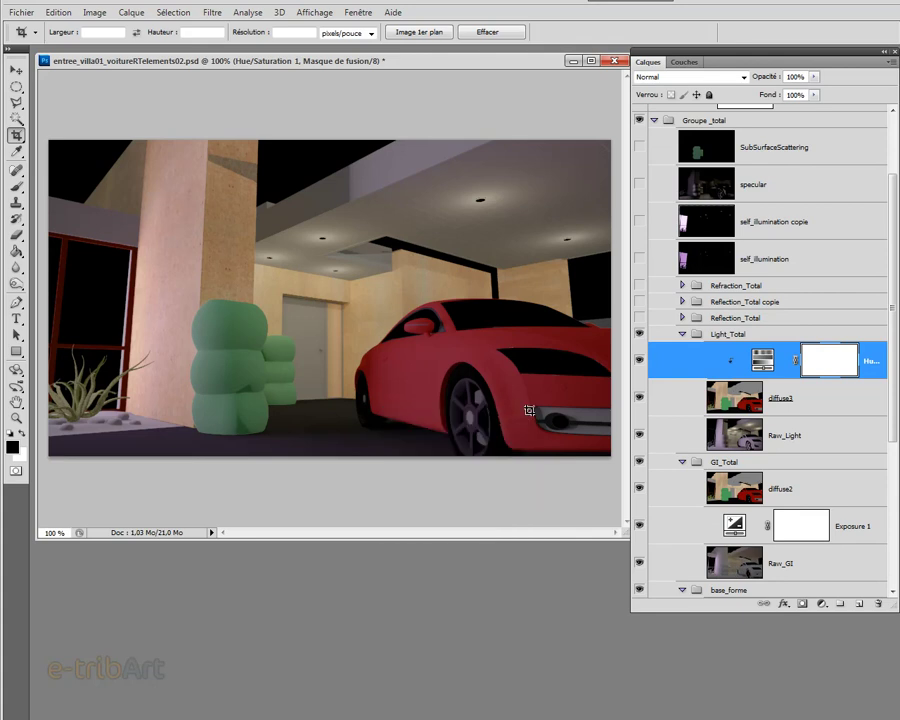
pyautogui.click(683, 334)
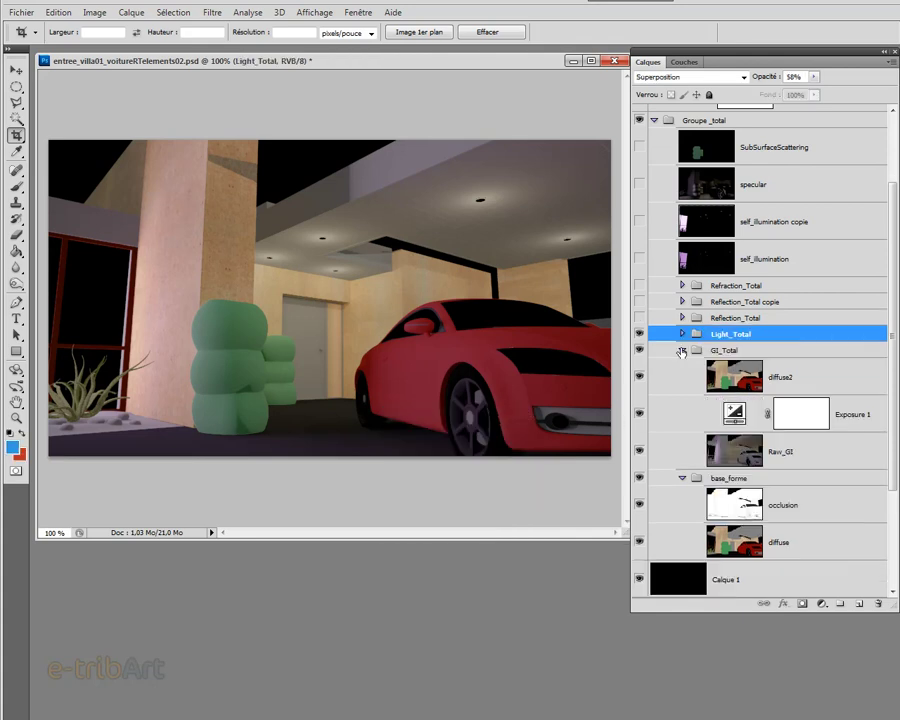
pyautogui.click(683, 350)
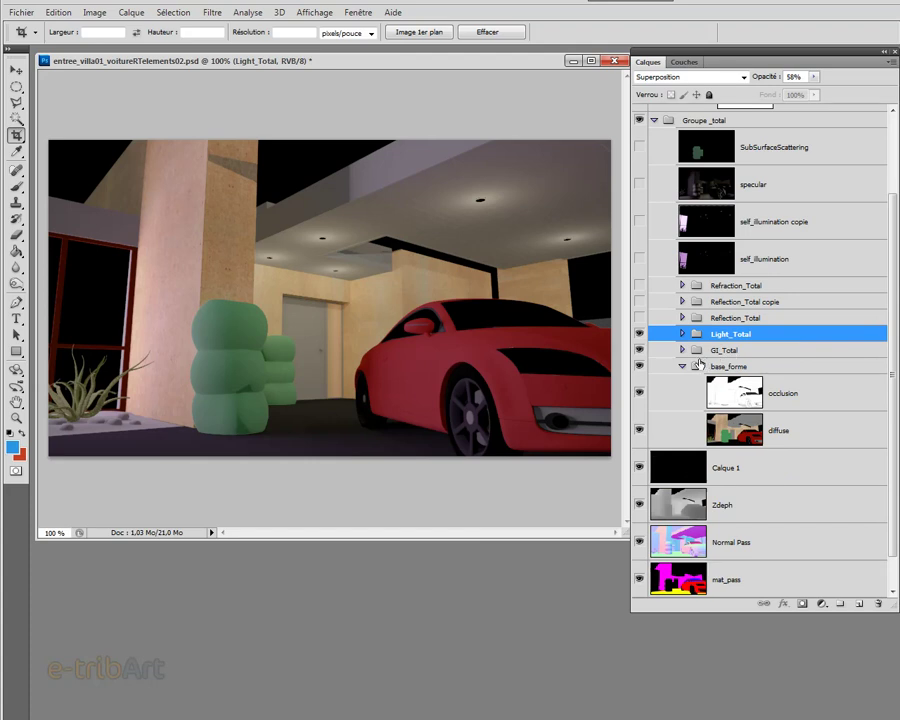
pyautogui.click(681, 367)
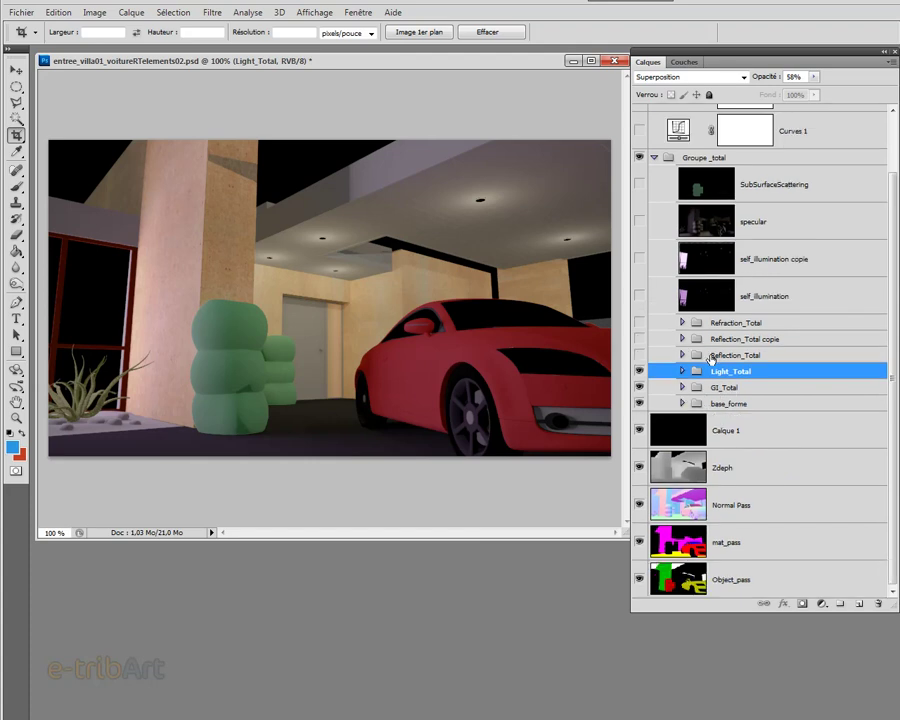
pyautogui.click(712, 356)
pyautogui.click(682, 355)
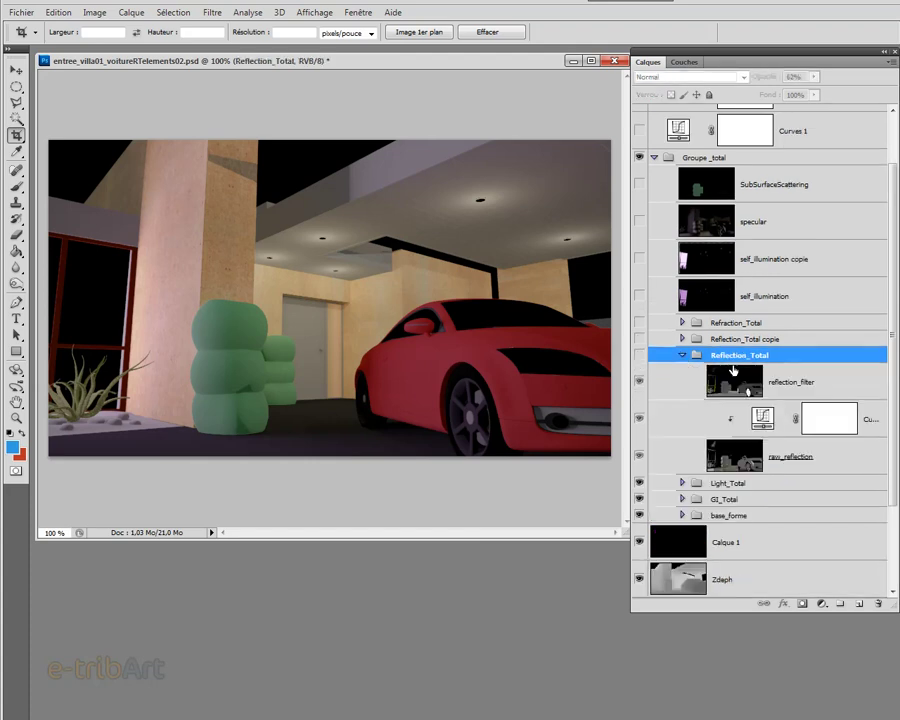
# - Switch on both Reflection_Total copie and Reflection_Total passes, selecting the copie
pyautogui.click(682, 339)
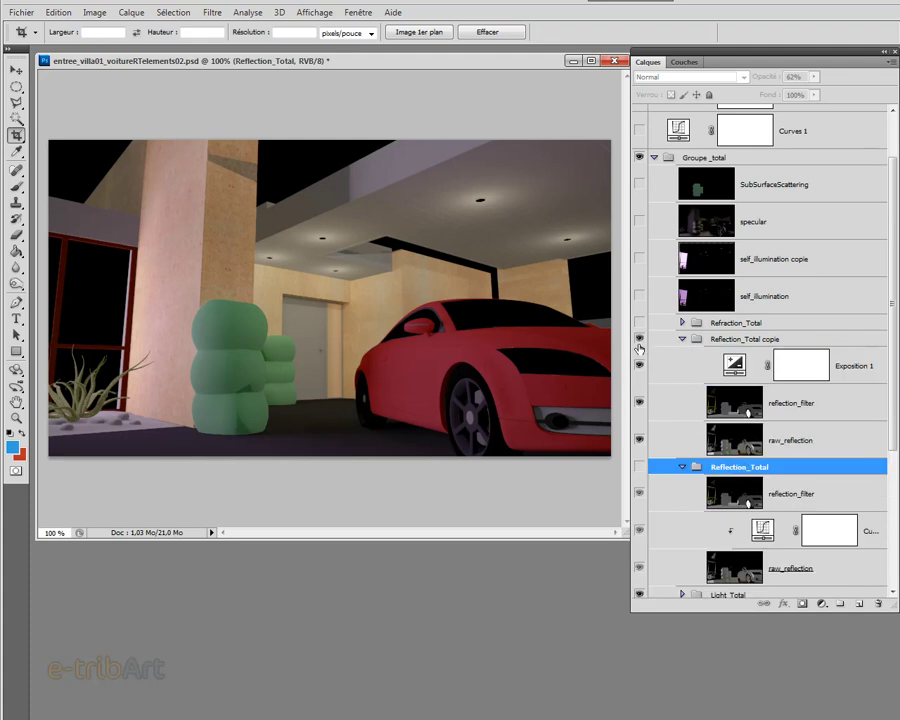
pyautogui.click(639, 340)
pyautogui.click(639, 466)
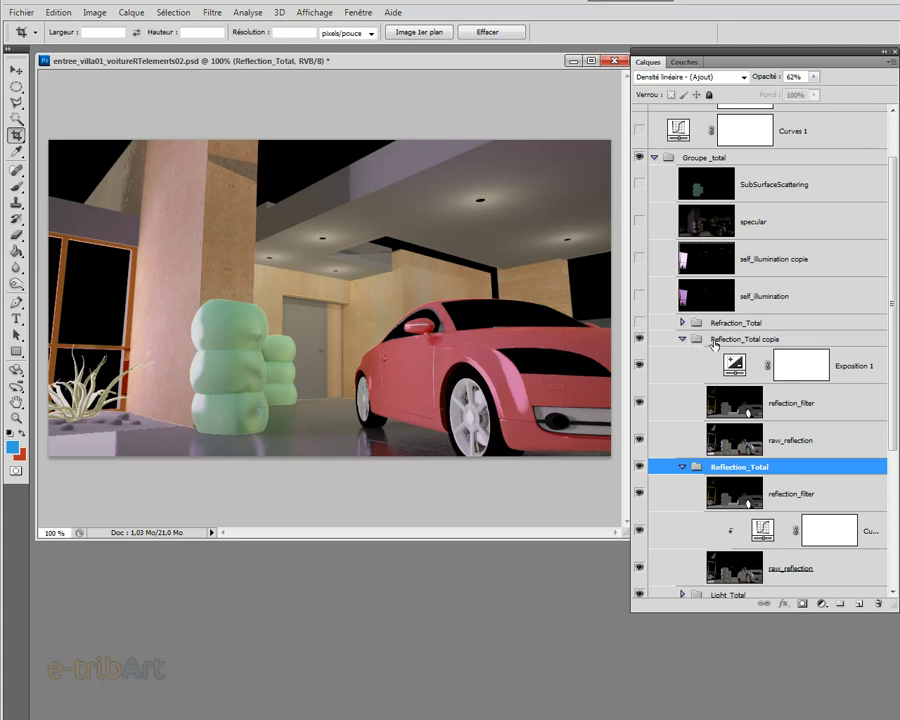
pyautogui.click(690, 340)
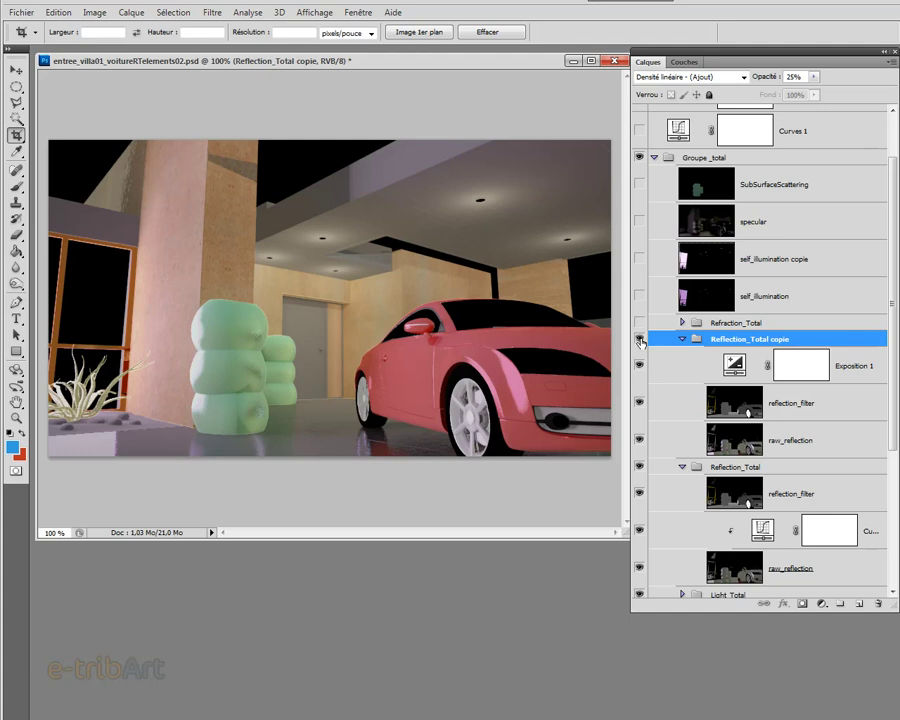
# - Turn on the Refraction_Total pass plus self_illumination and self_illumination copie
pyautogui.click(640, 324)
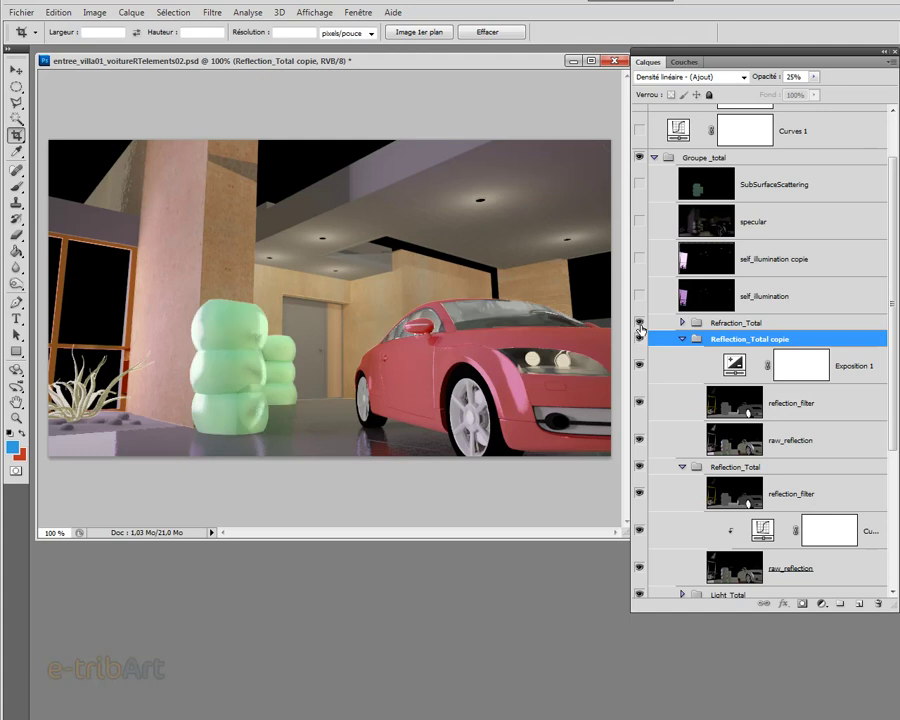
pyautogui.click(683, 323)
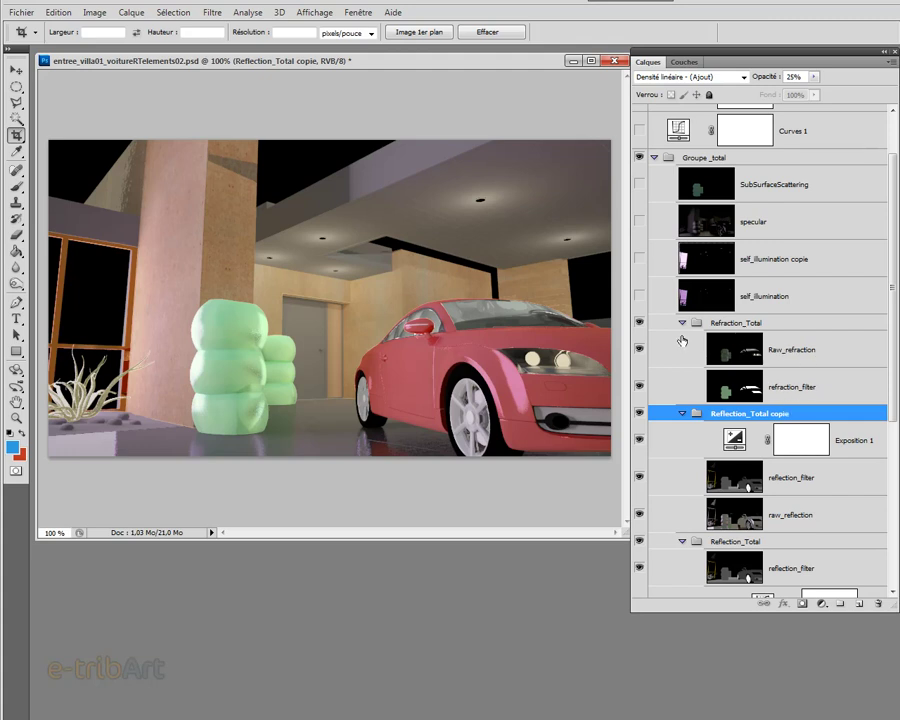
pyautogui.scroll(2, 648, 332)
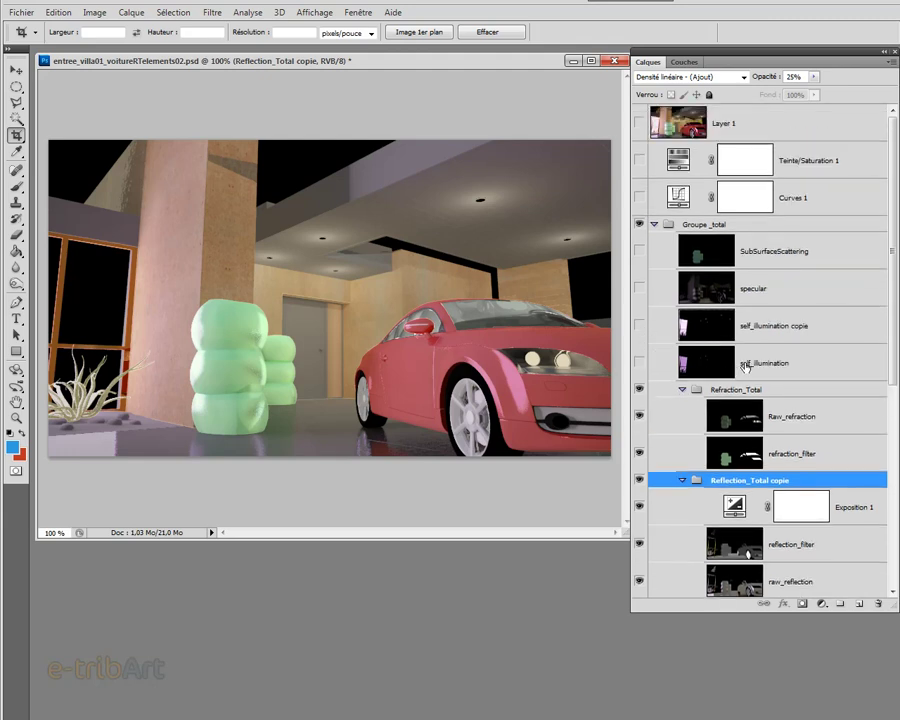
pyautogui.click(638, 363)
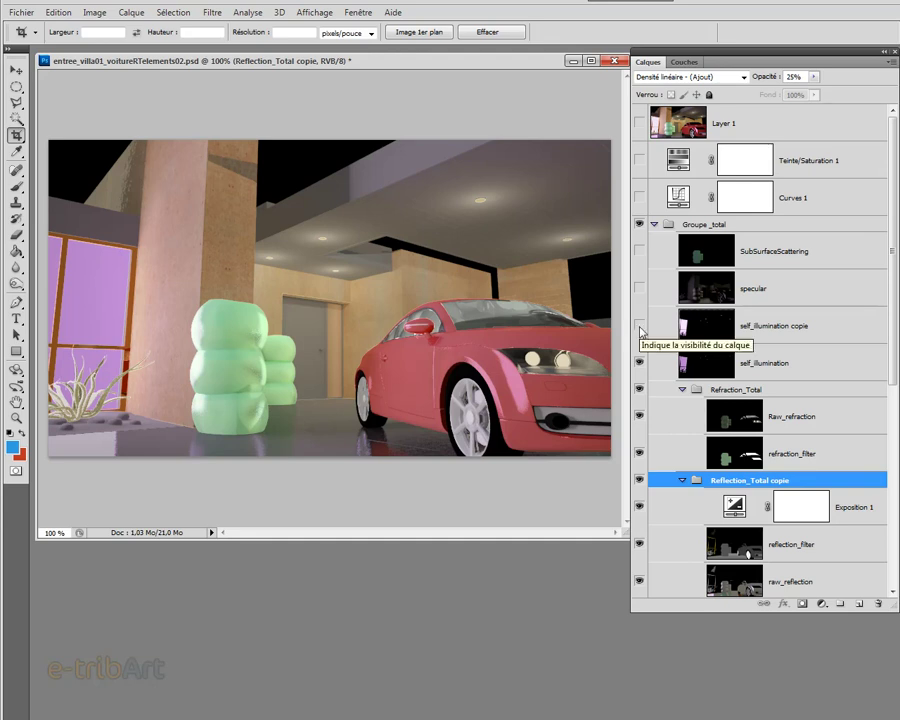
pyautogui.click(639, 326)
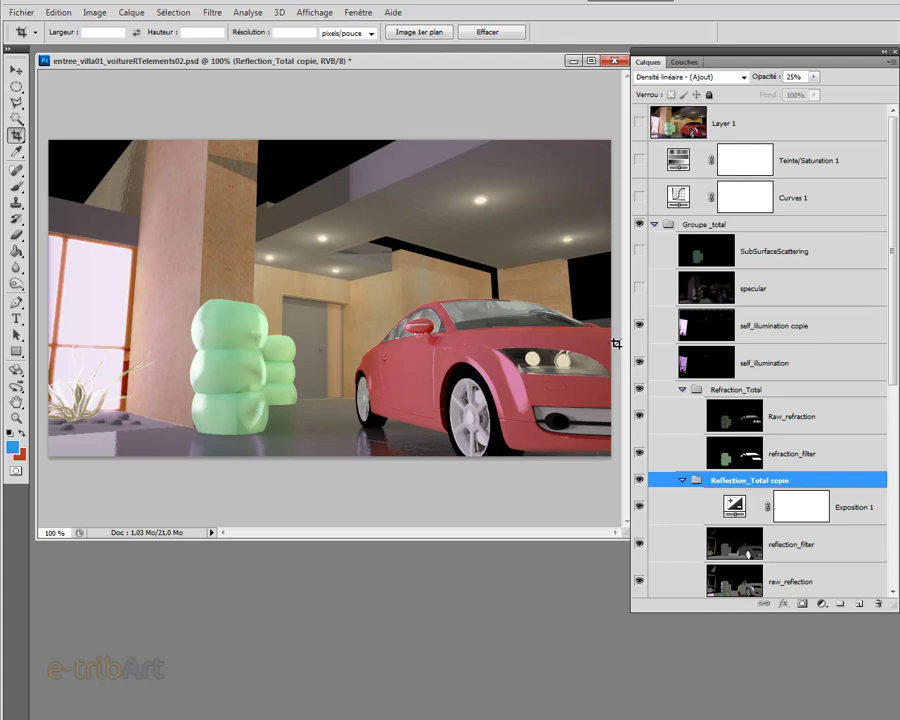
# - Enable the specular pass, comparing the render with and without it
pyautogui.click(640, 289)
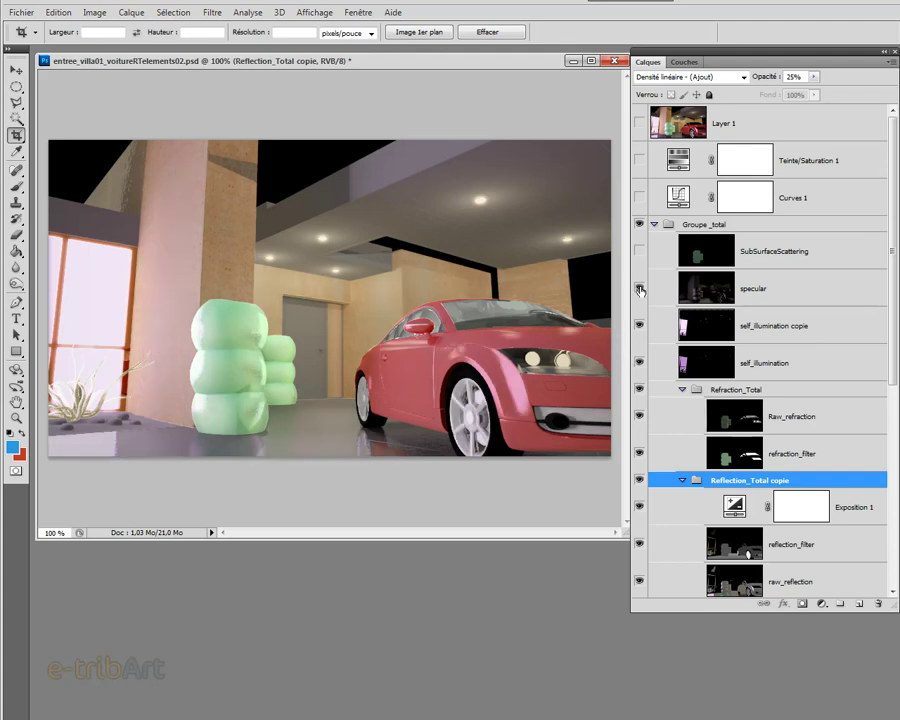
pyautogui.click(640, 289)
pyautogui.click(640, 289)
pyautogui.click(712, 292)
pyautogui.click(640, 289)
pyautogui.click(640, 289)
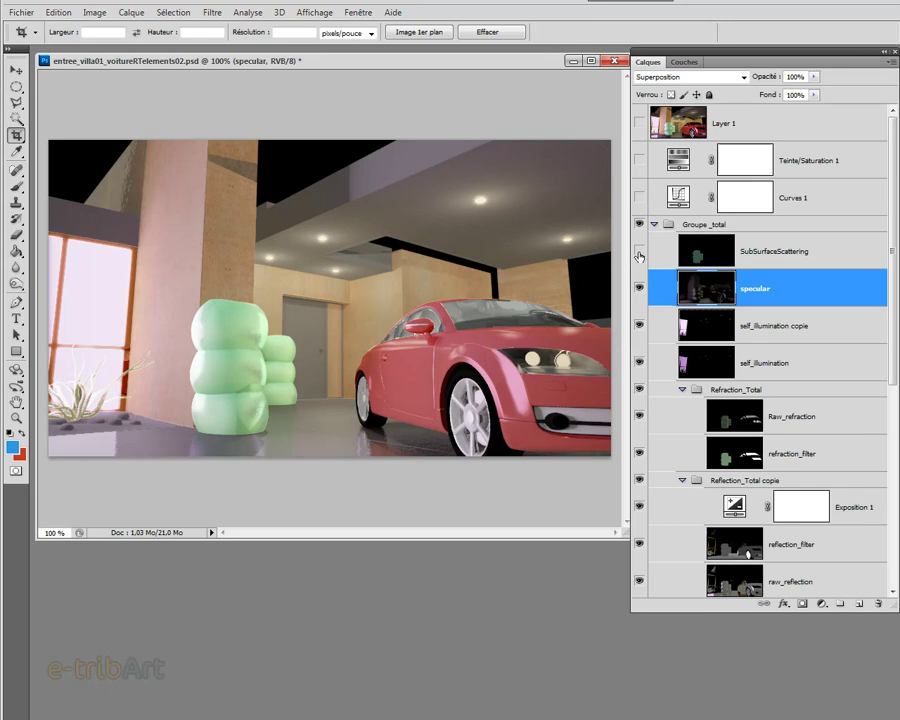
# - Enable the SubSurfaceScattering pass after comparing on/off, and select that layer
pyautogui.click(639, 252)
pyautogui.click(639, 254)
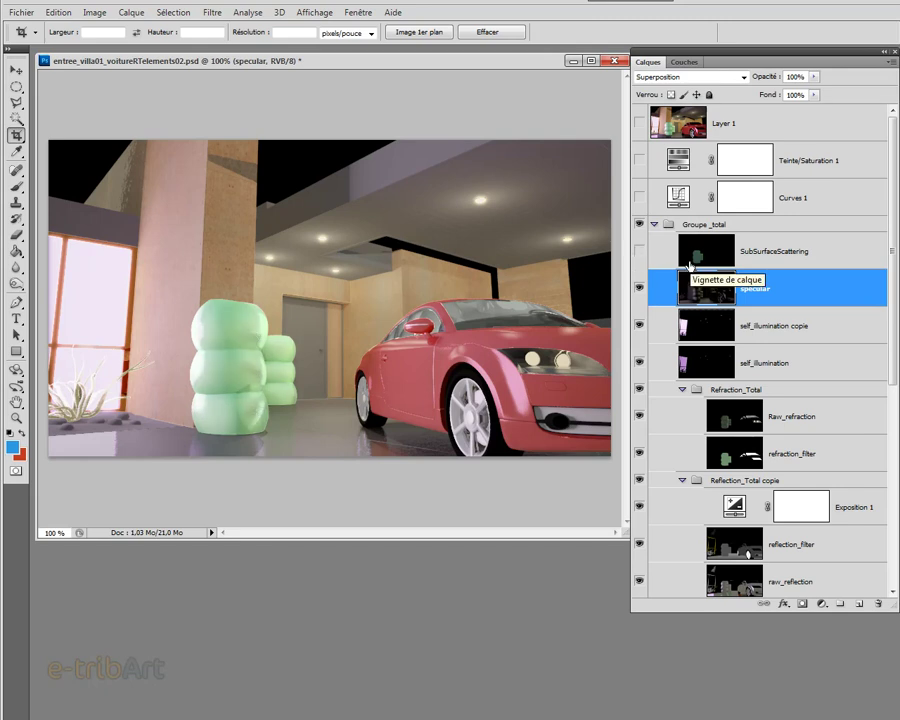
pyautogui.click(639, 252)
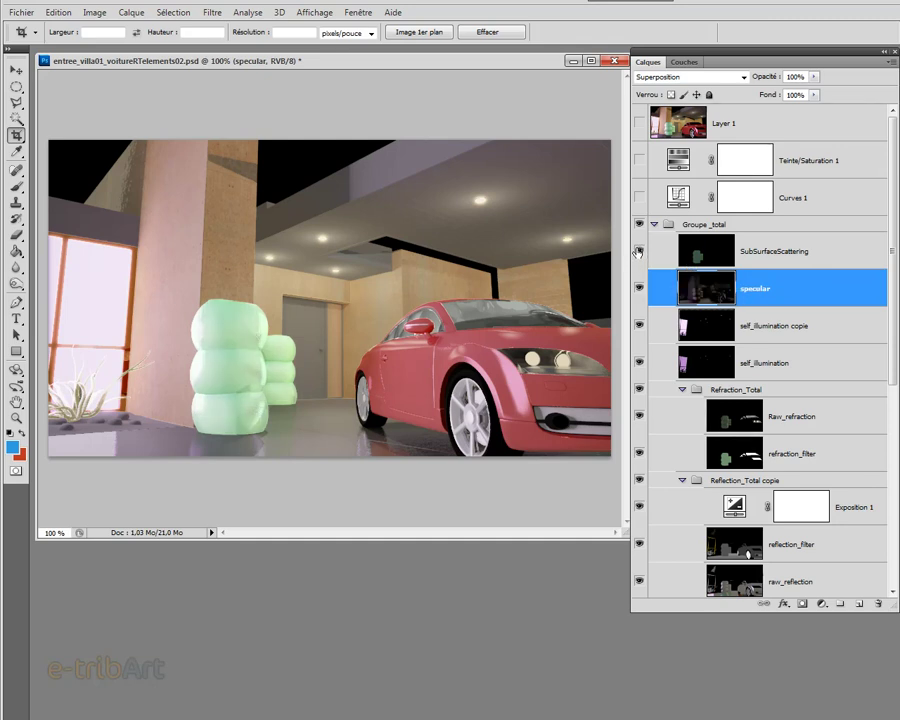
pyautogui.click(638, 253)
pyautogui.click(638, 252)
pyautogui.click(704, 257)
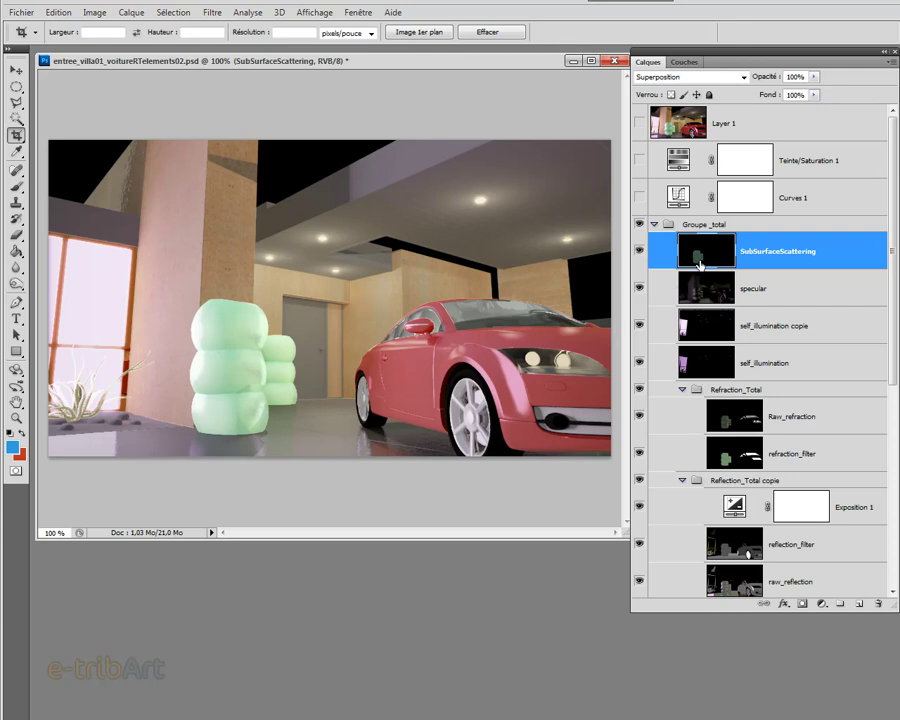
pyautogui.scroll(-2, 704, 360)
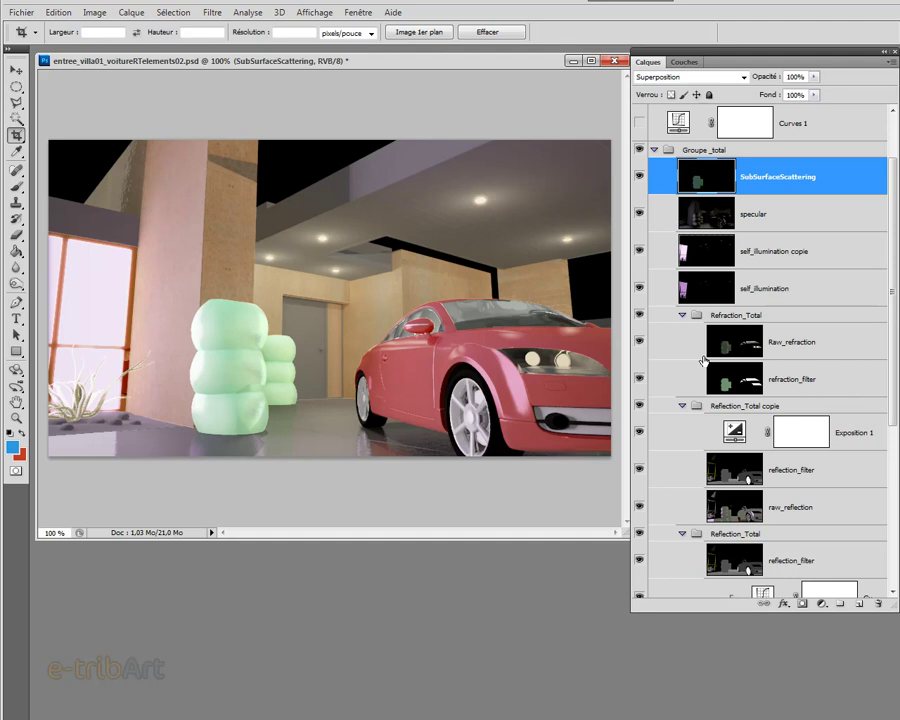
pyautogui.scroll(-2, 704, 360)
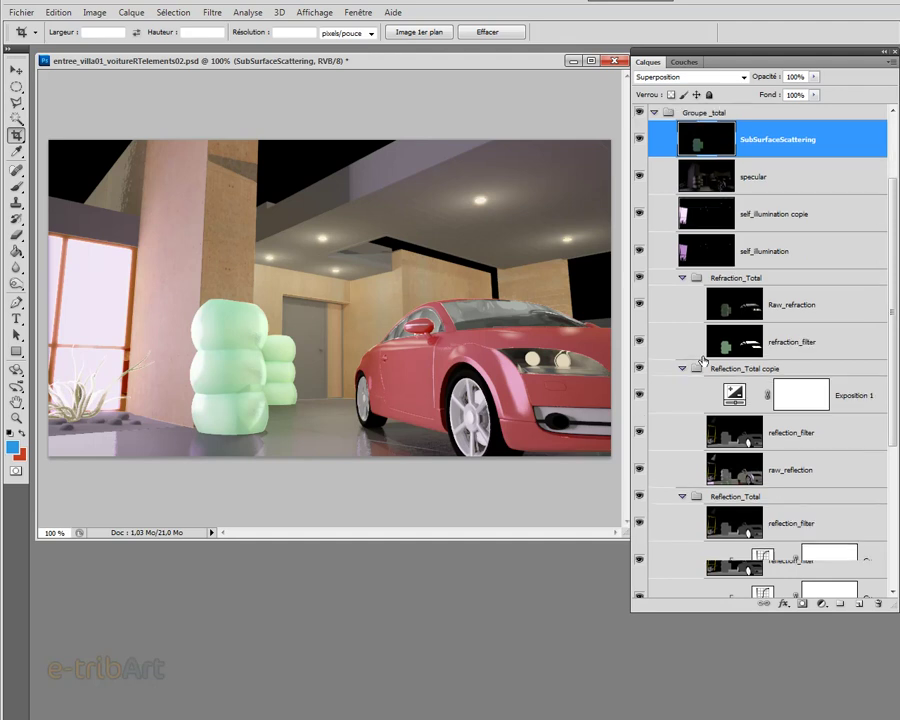
pyautogui.scroll(-2, 704, 360)
pyautogui.scroll(-1, 703, 360)
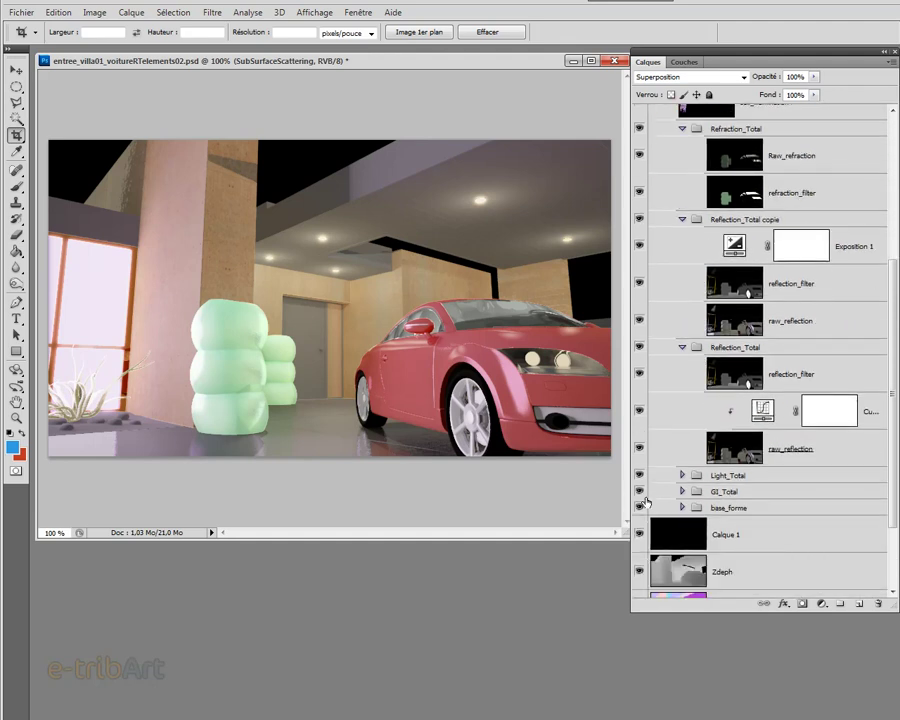
pyautogui.scroll(-2, 678, 530)
pyautogui.scroll(-1, 675, 560)
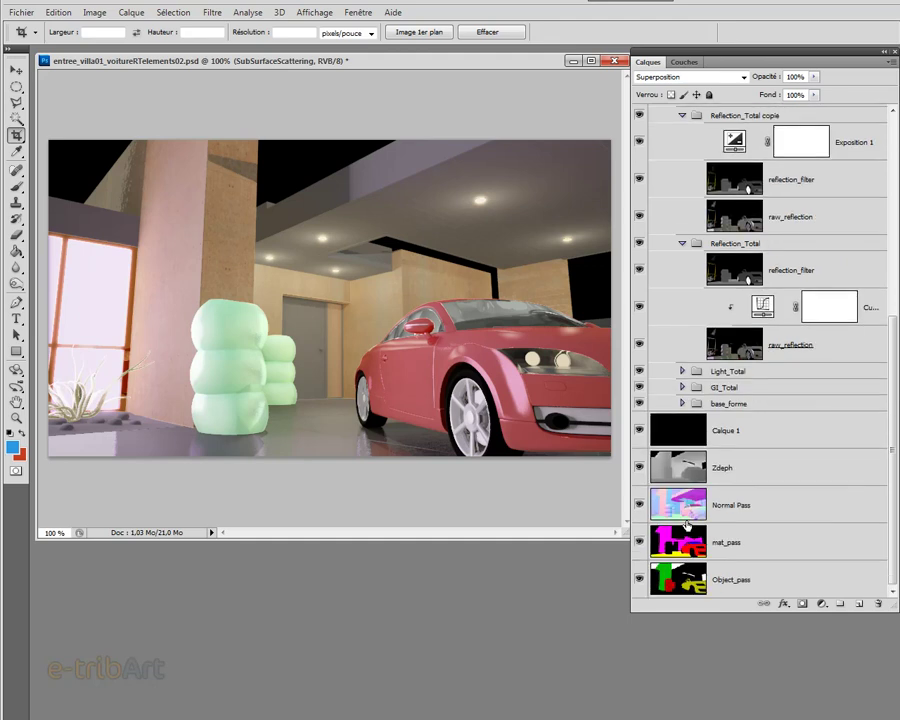
pyautogui.click(671, 586)
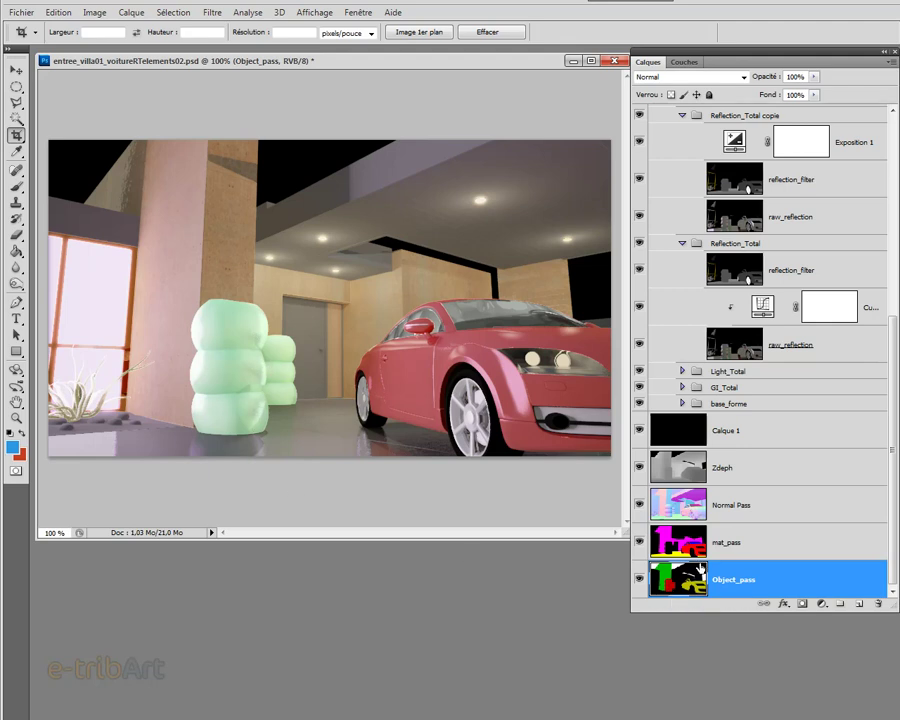
pyautogui.scroll(1, 701, 555)
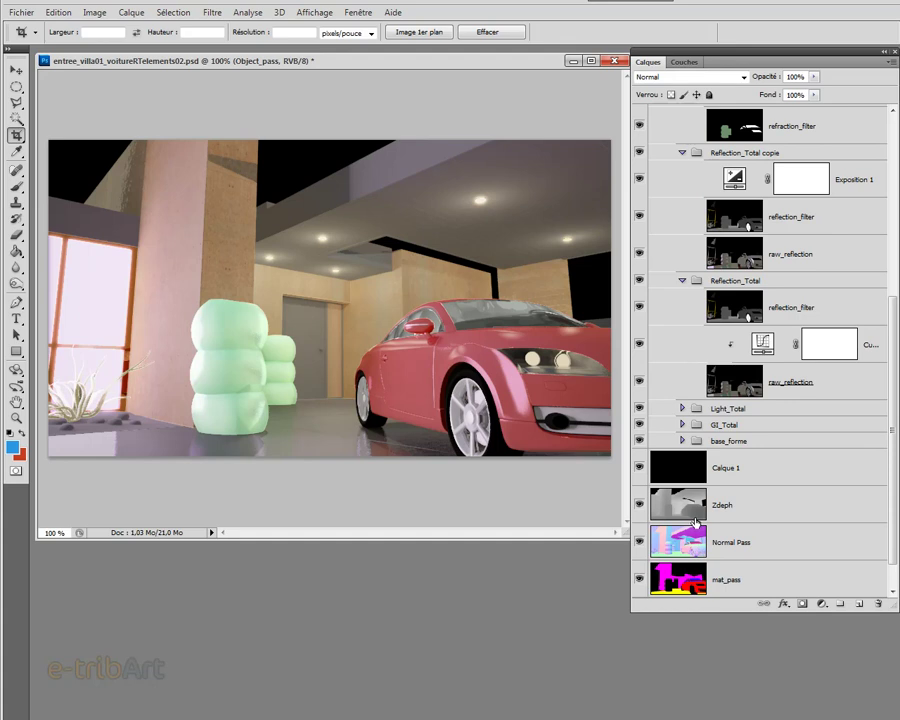
pyautogui.click(682, 441)
pyautogui.click(705, 512)
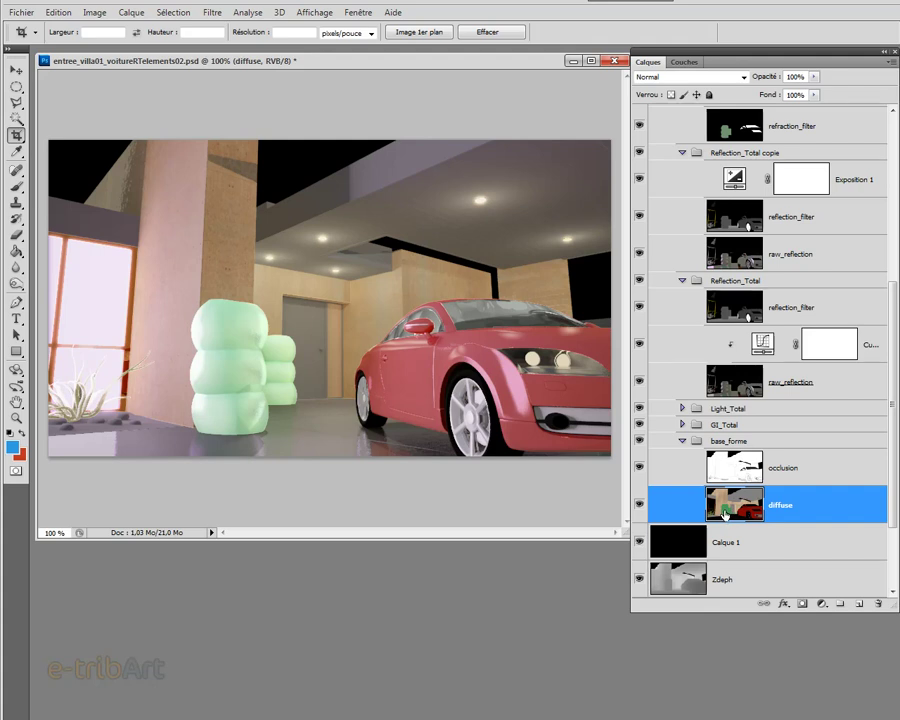
pyautogui.click(683, 441)
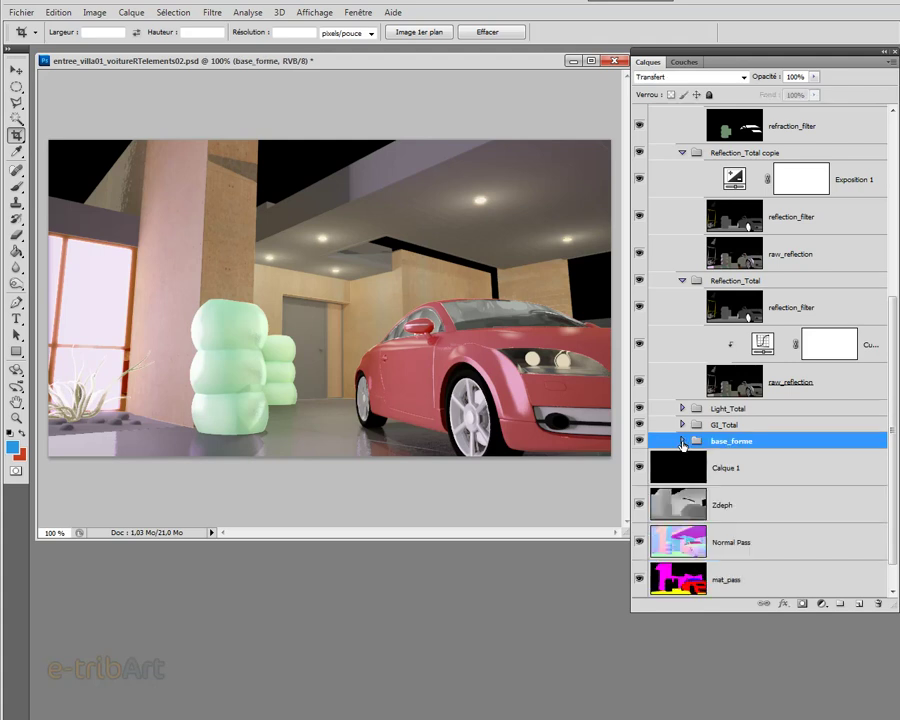
pyautogui.scroll(3, 689, 437)
pyautogui.scroll(2, 690, 440)
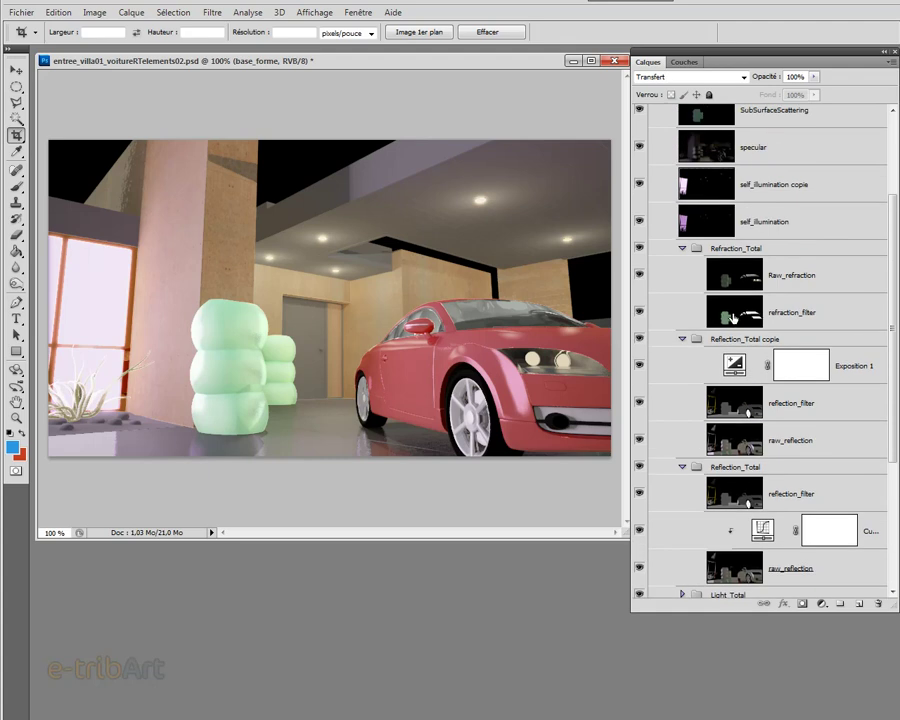
pyautogui.click(731, 323)
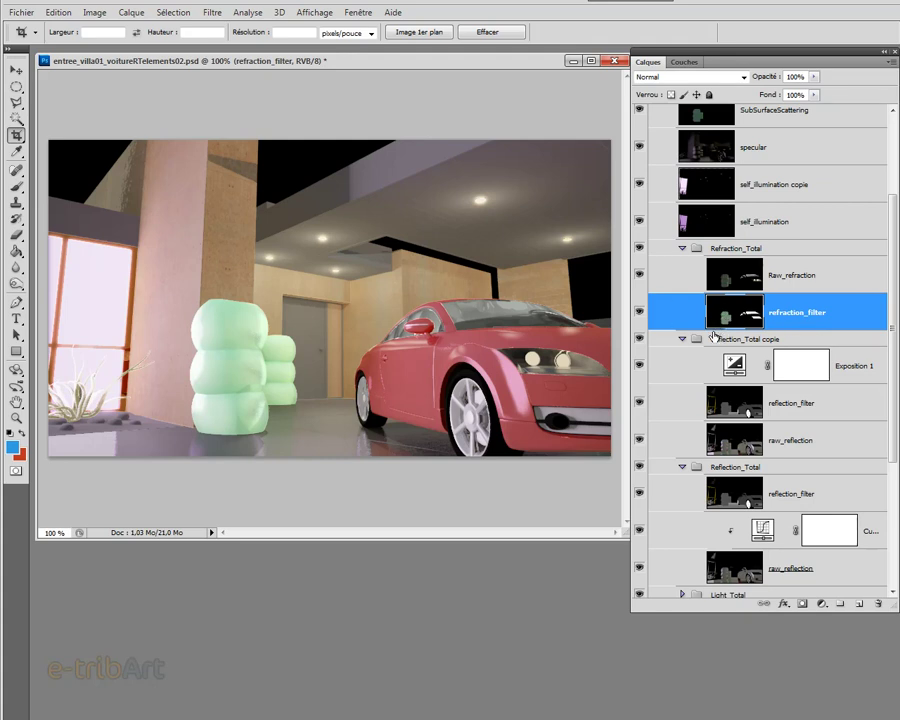
pyautogui.scroll(1, 719, 328)
pyautogui.scroll(2, 719, 328)
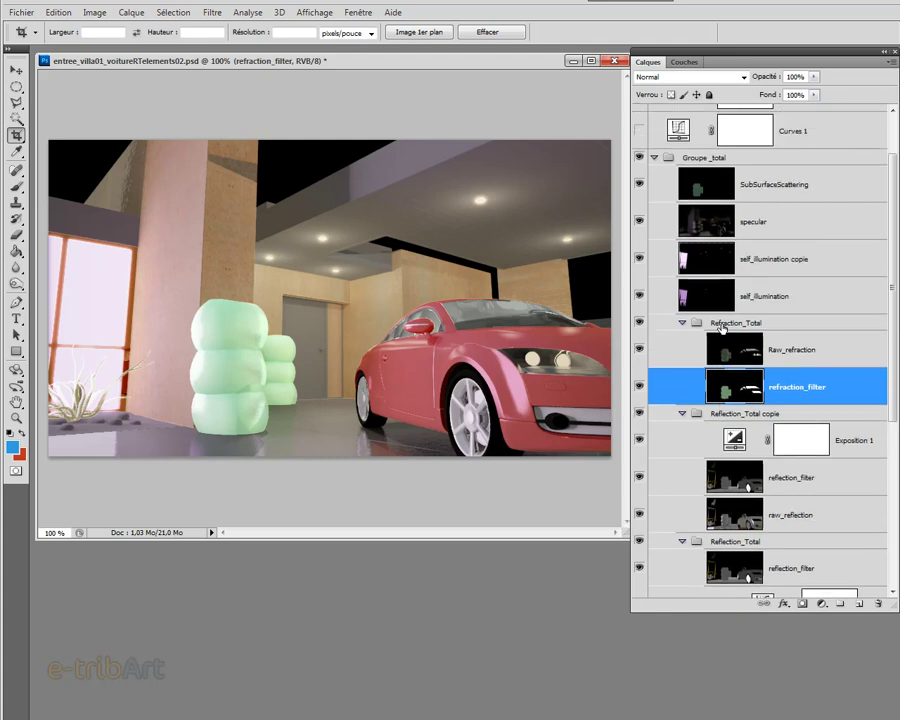
pyautogui.scroll(2, 720, 328)
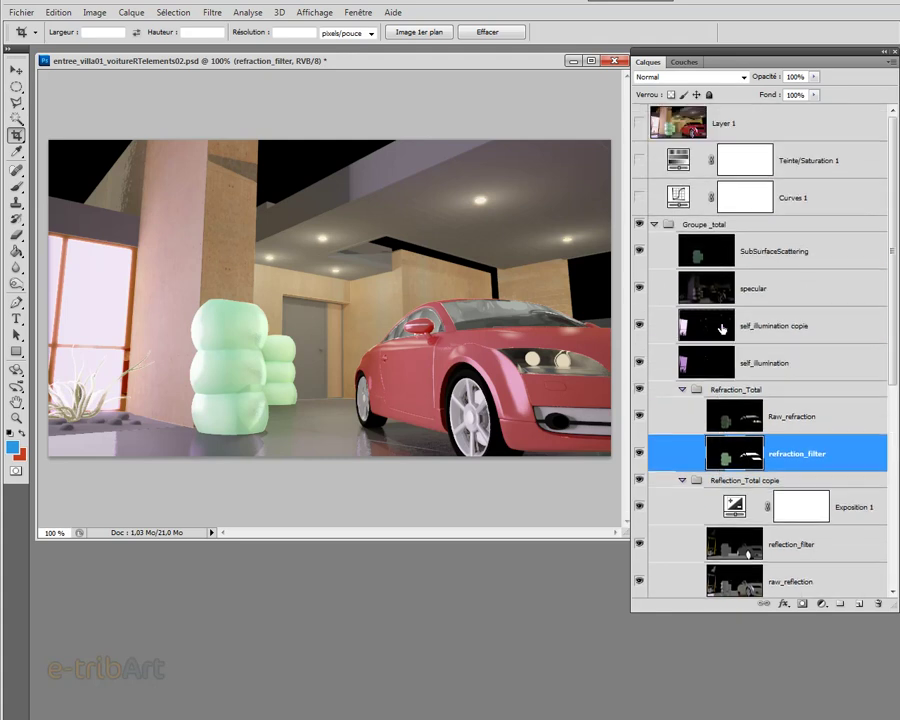
# - Collapse Refraction_Total and both Reflection_Total groups, then enable Curves 1 and Teinte/Saturation 1
pyautogui.click(654, 224)
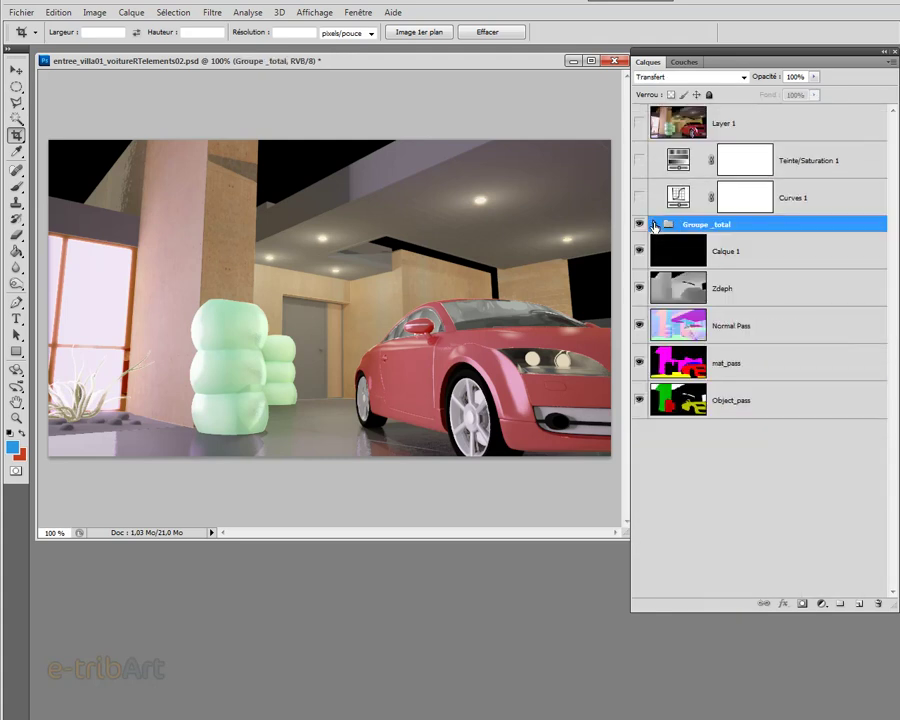
pyautogui.click(654, 224)
pyautogui.click(683, 389)
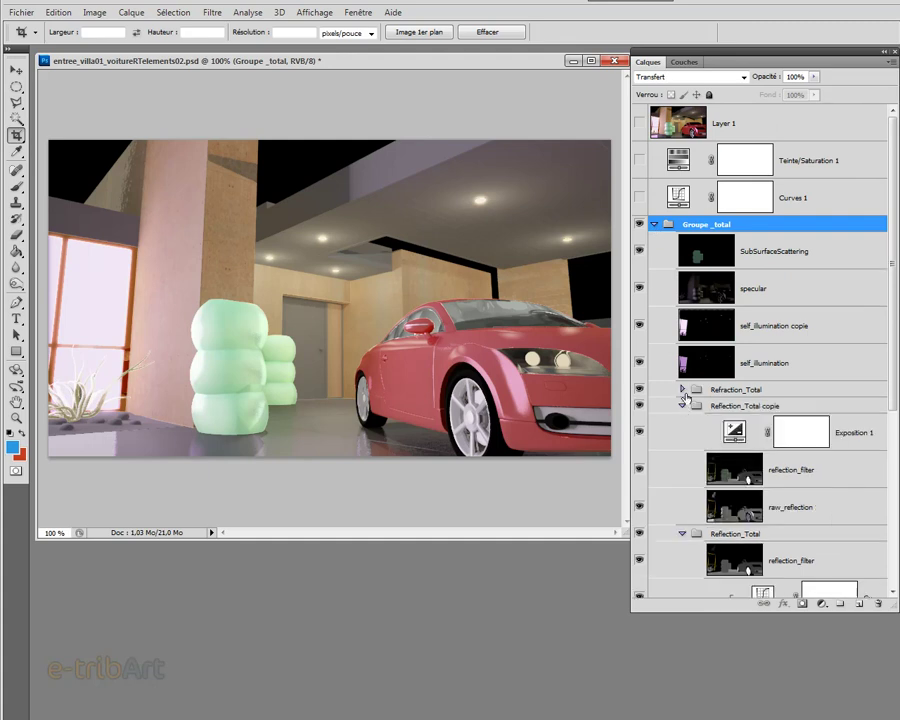
pyautogui.click(683, 405)
pyautogui.click(682, 423)
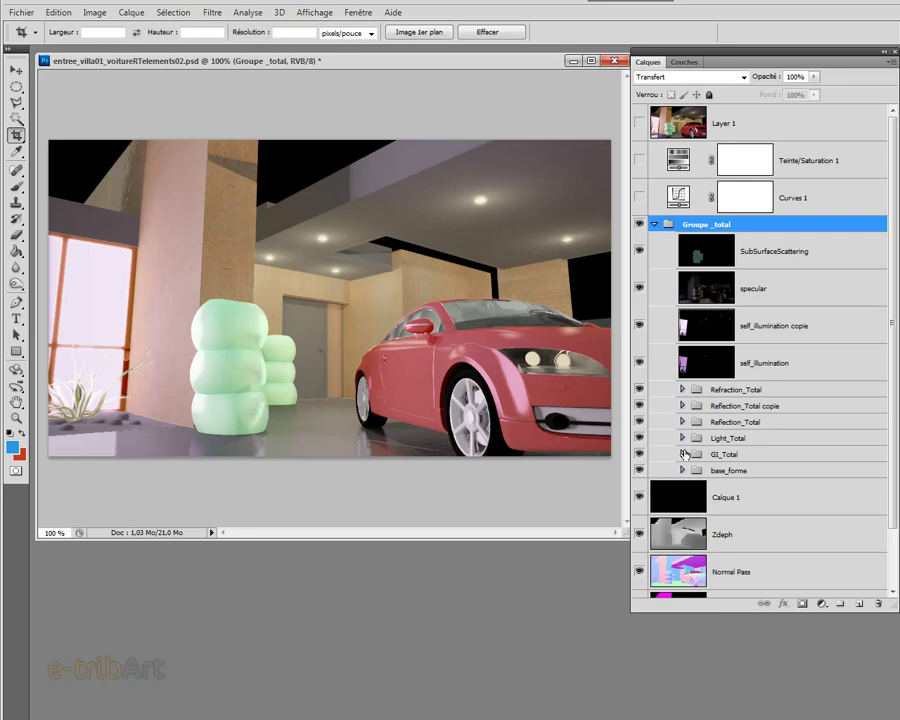
pyautogui.click(639, 197)
pyautogui.click(639, 160)
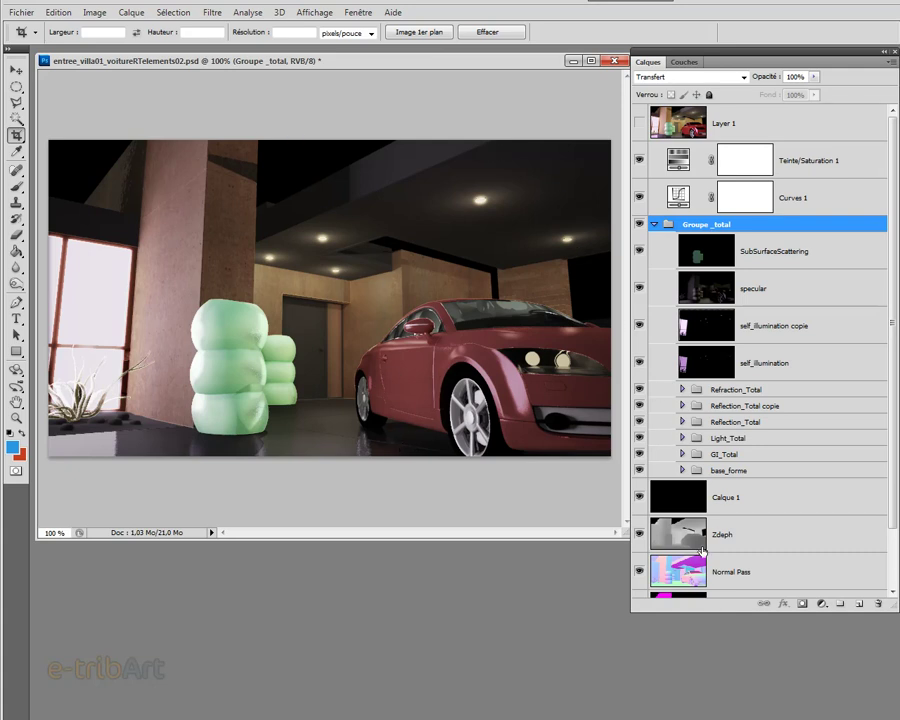
pyautogui.scroll(-2, 860, 445)
pyautogui.scroll(2, 866, 432)
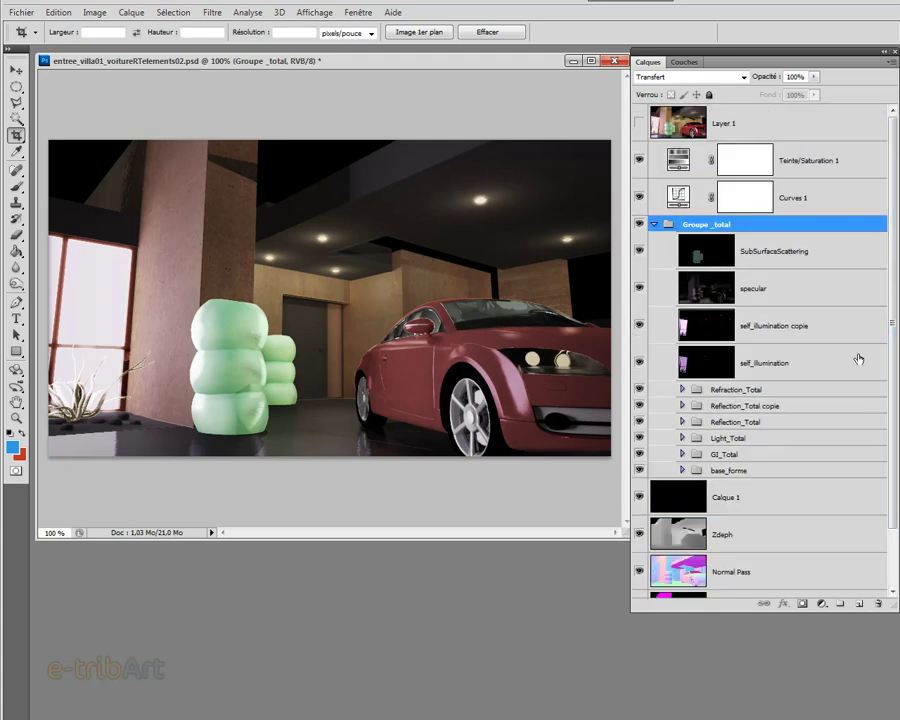